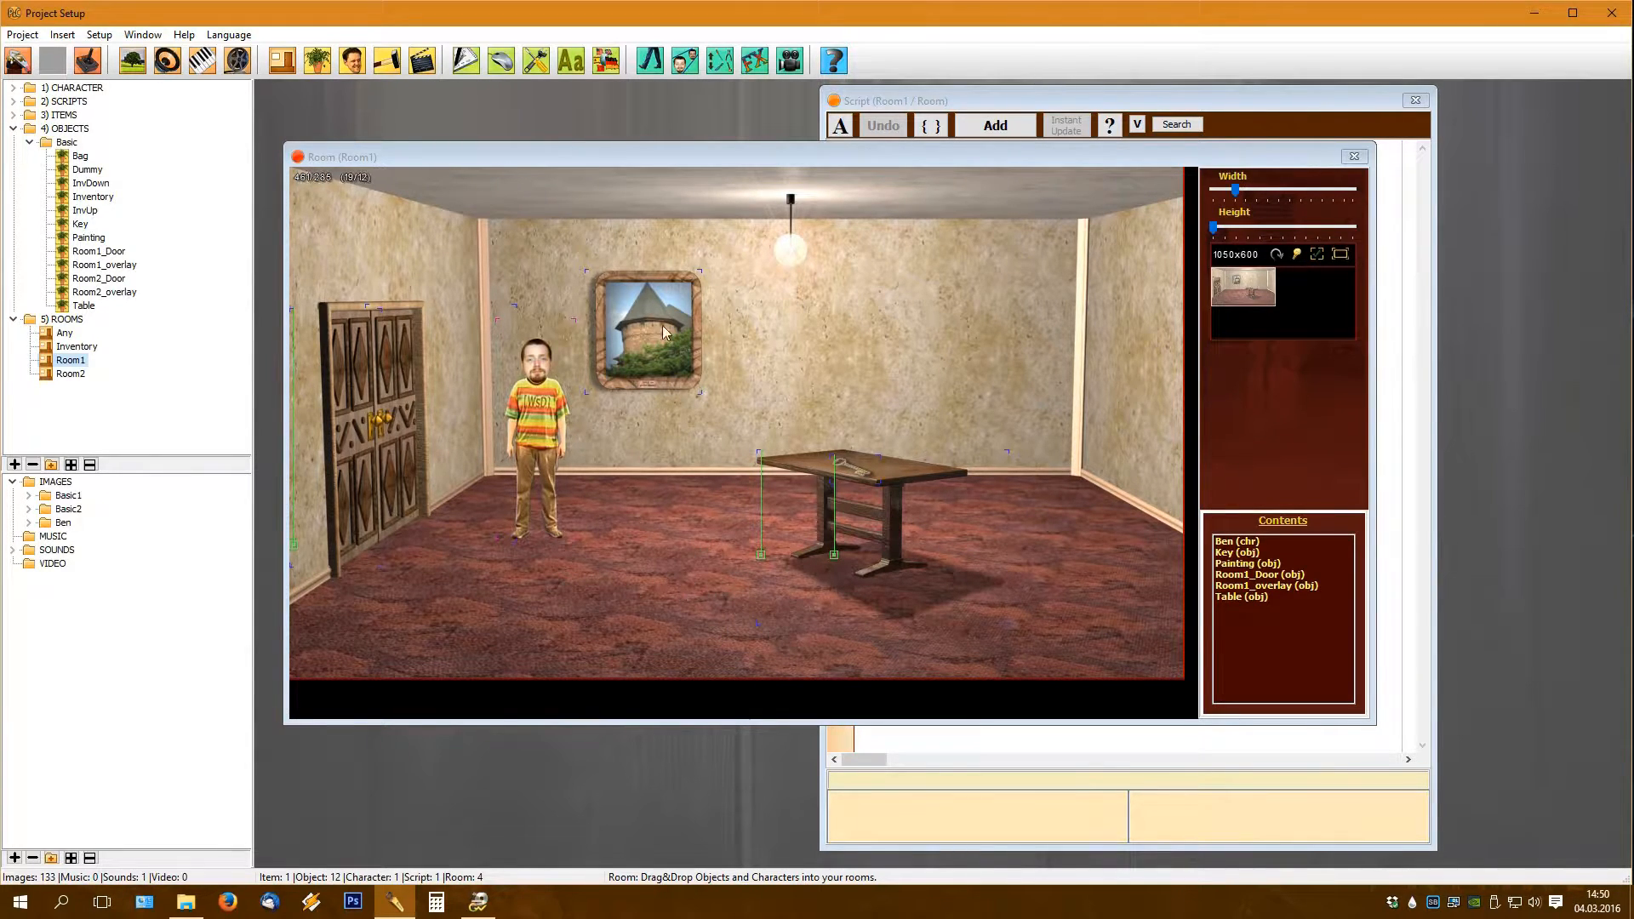
Step: Open the mouse cursor settings and set the right-click behaviour to "...does nothing."
{"action": "left_click", "coordinate": [501, 61]}
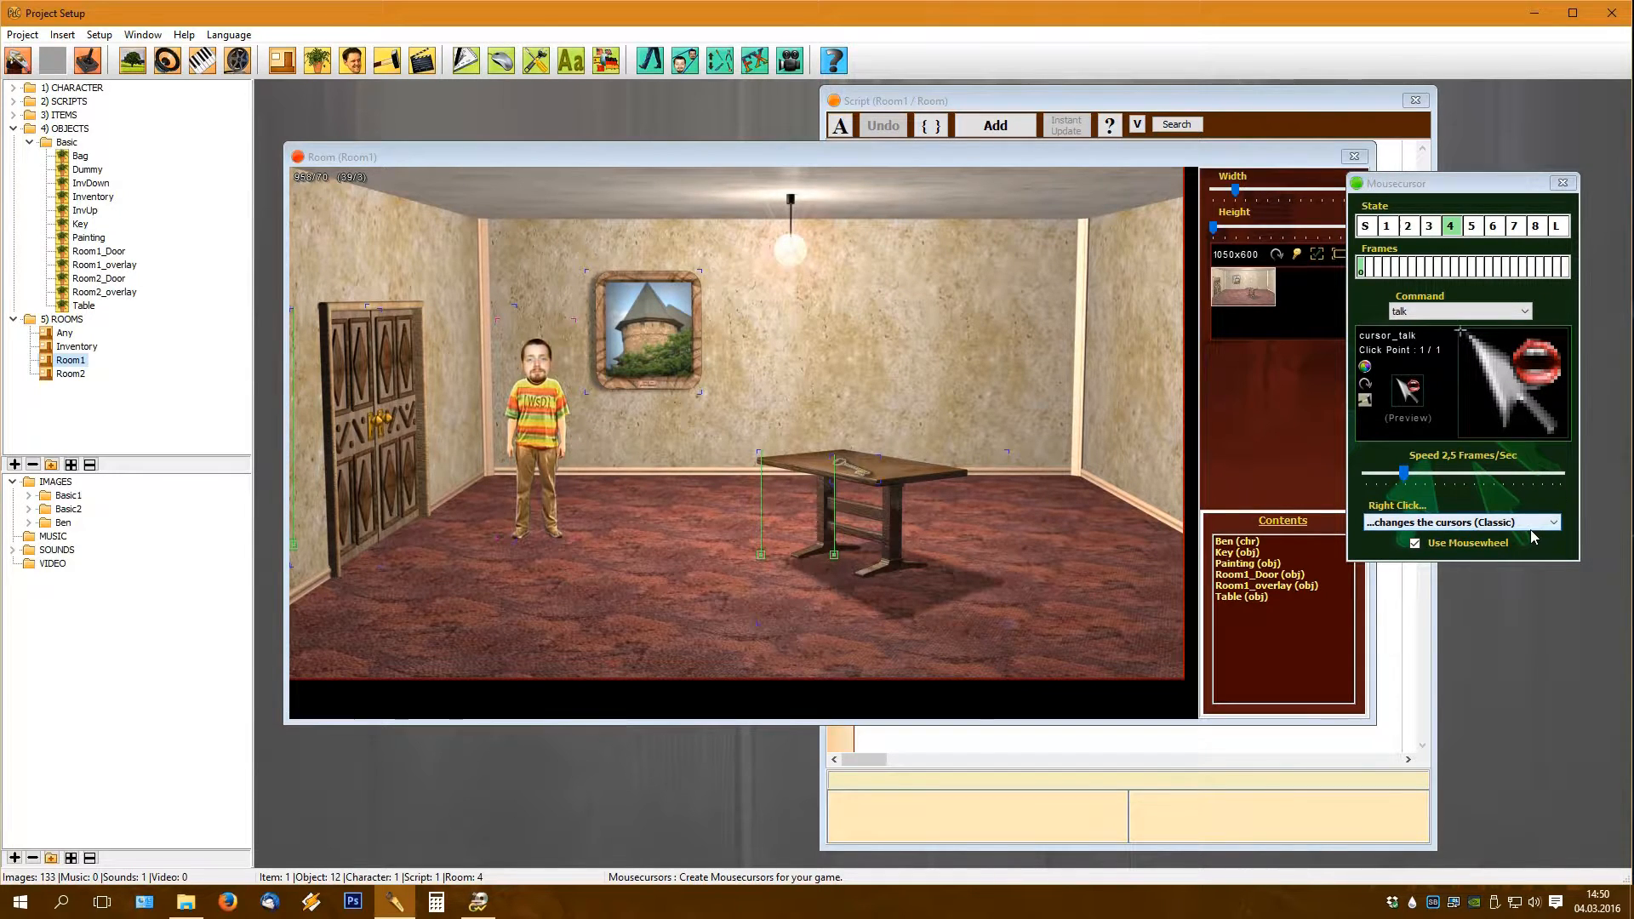
{"action": "left_click", "coordinate": [1530, 523]}
{"action": "left_click", "coordinate": [1410, 561]}
Step: Go through the mouse cursor commands pickup, use, look and Walkto (standard) to review them
{"action": "left_click", "coordinate": [1453, 316]}
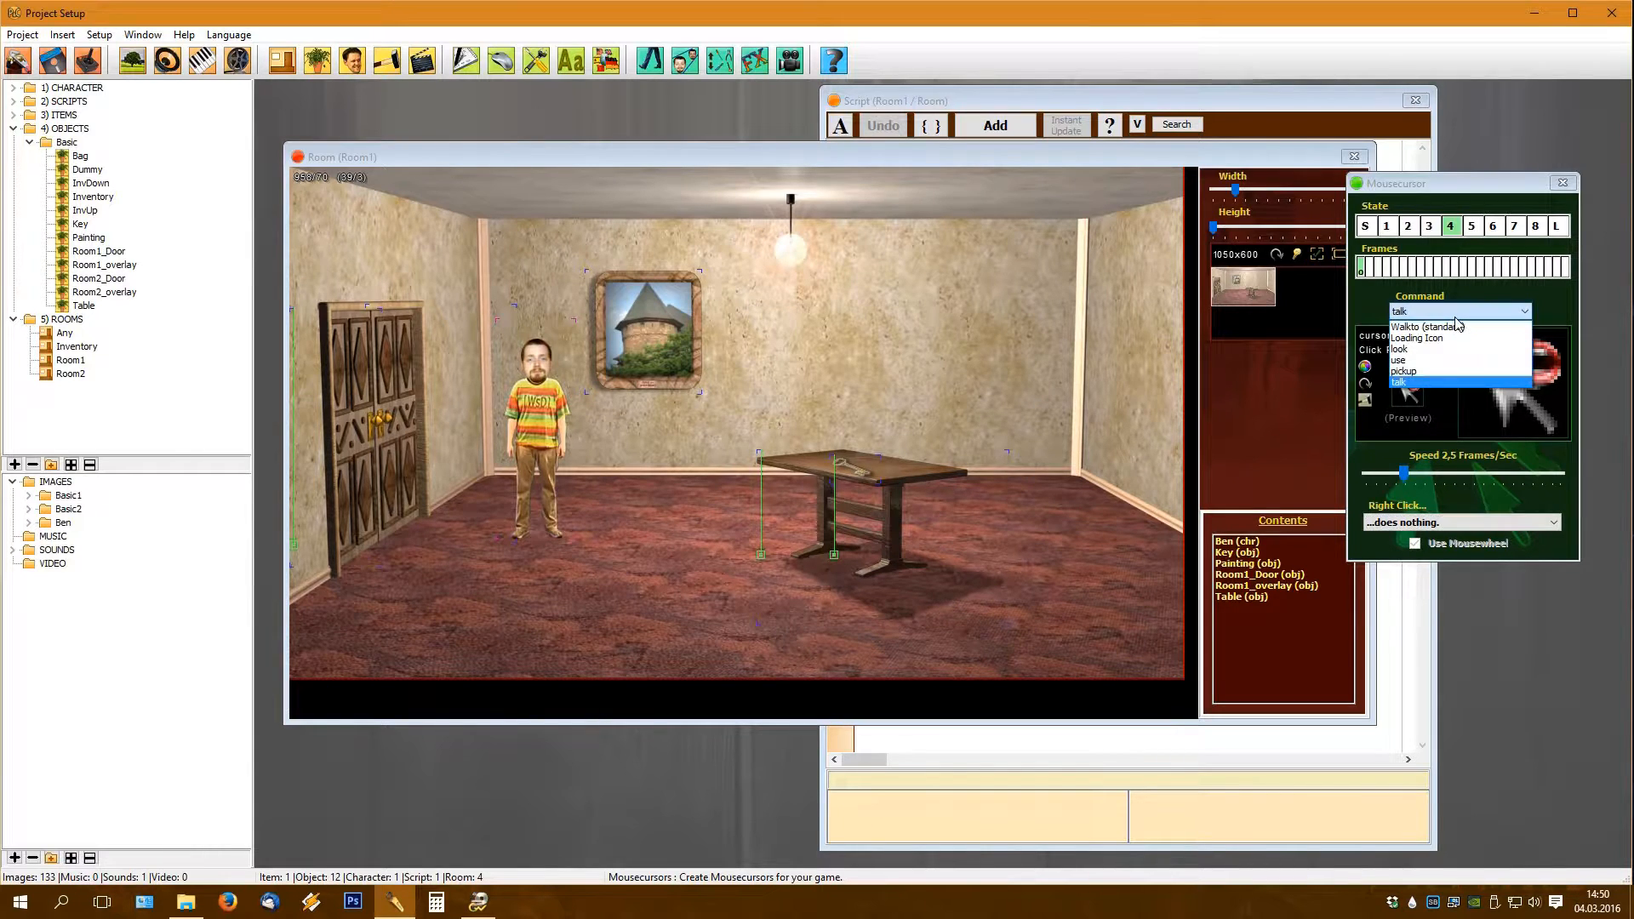
{"action": "left_click", "coordinate": [1404, 371]}
{"action": "left_click", "coordinate": [1434, 312]}
{"action": "left_click", "coordinate": [1412, 360]}
{"action": "left_click", "coordinate": [1430, 313]}
{"action": "left_click", "coordinate": [1400, 349]}
{"action": "left_click", "coordinate": [1428, 312]}
{"action": "left_click", "coordinate": [1420, 328]}
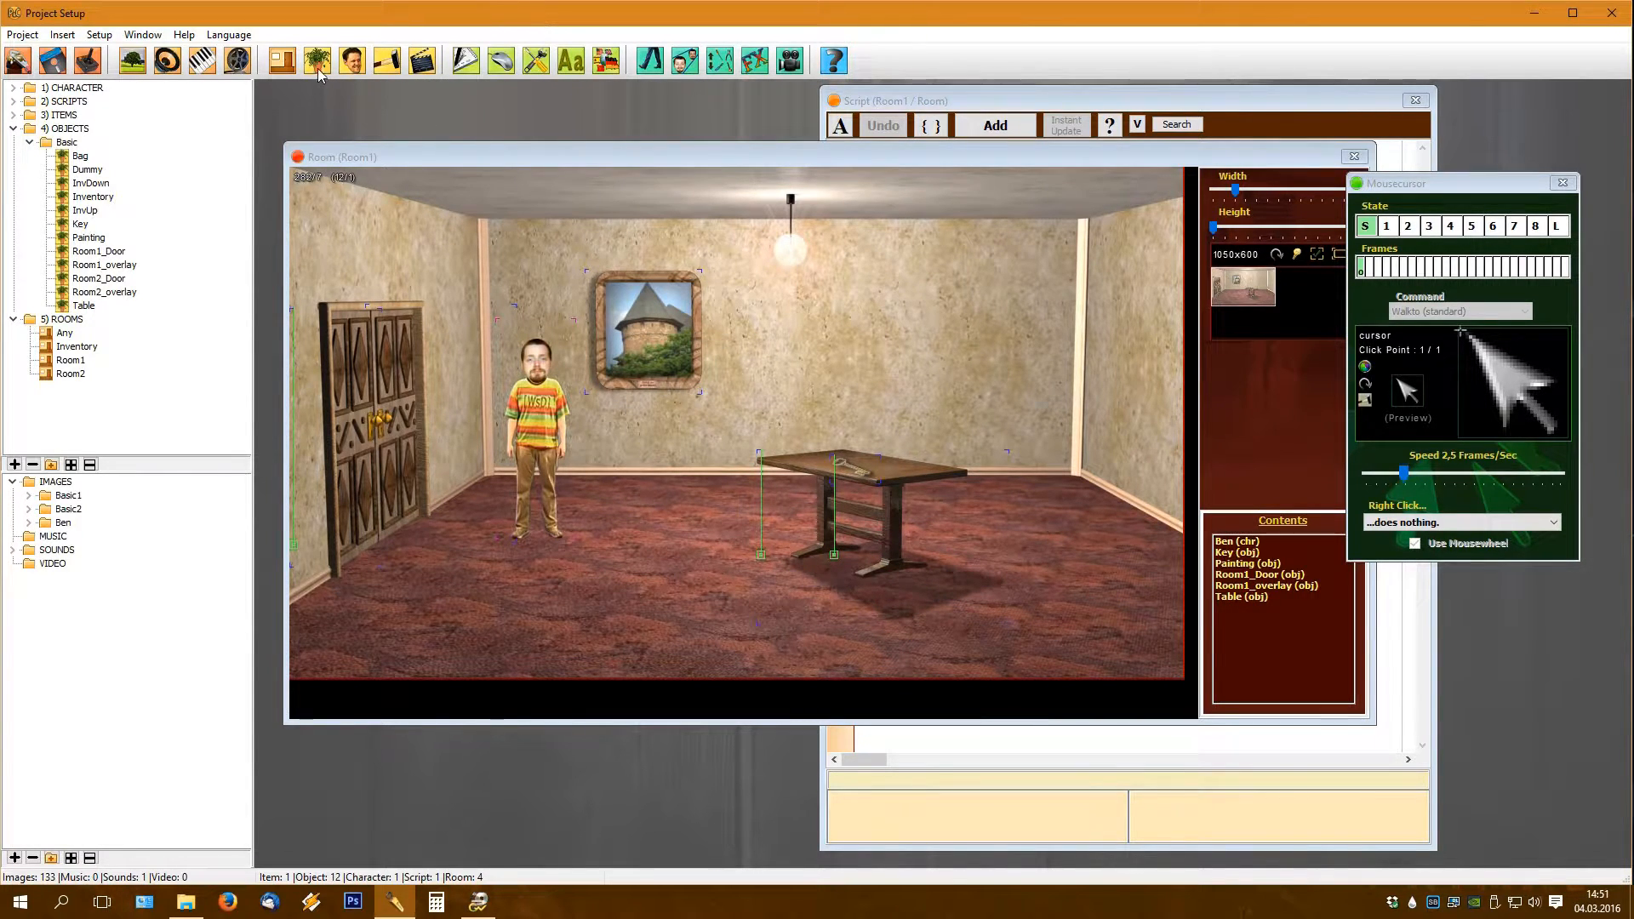
Step: Create a new room named Taskbar
{"action": "left_click", "coordinate": [281, 65]}
{"action": "type", "text": "Taskbar"}
{"action": "key", "text": "Return"}
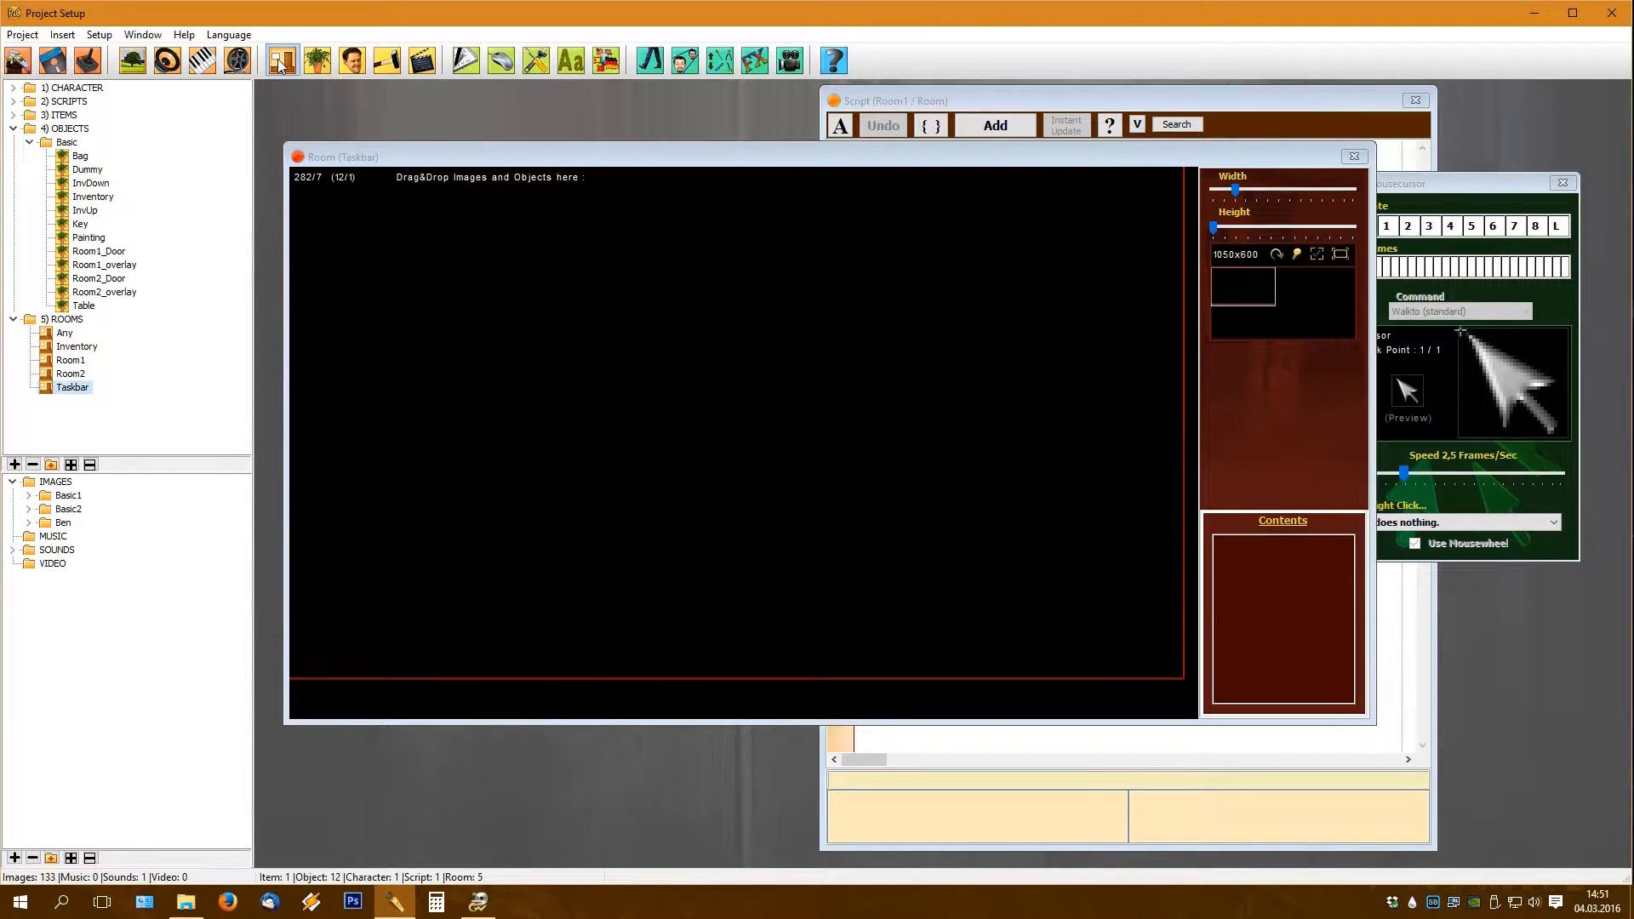
Step: Confirm Taskbar as the room with the taskbar in the project's taskbar settings
{"action": "left_click", "coordinate": [535, 61]}
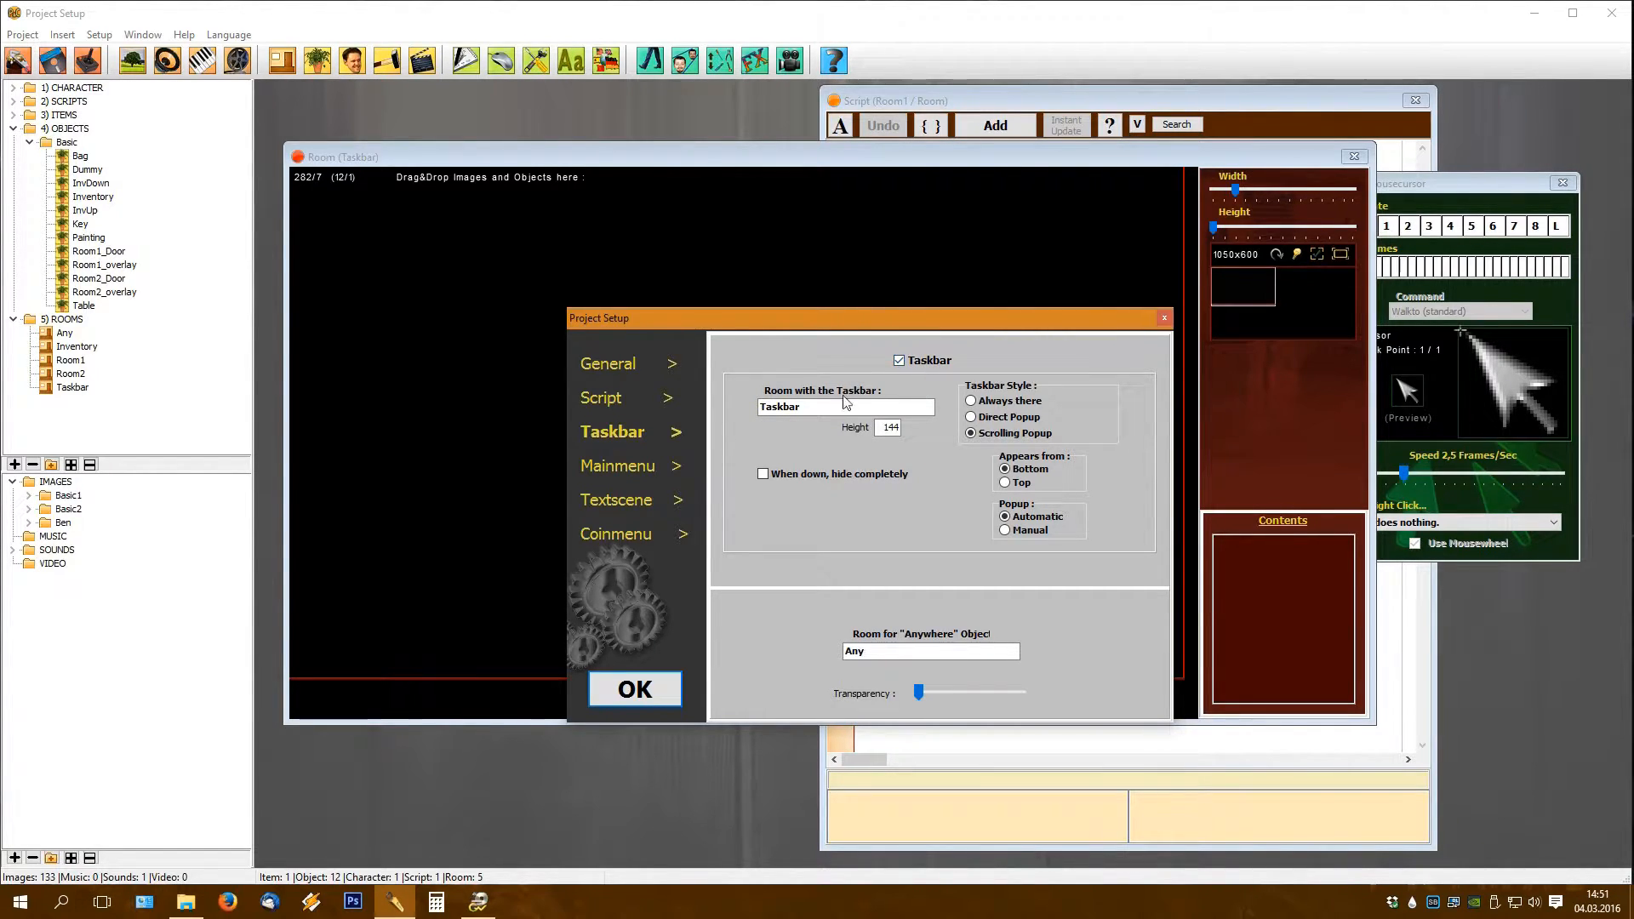
{"action": "left_click_drag", "start_coordinate": [842, 407], "coordinate": [734, 409]}
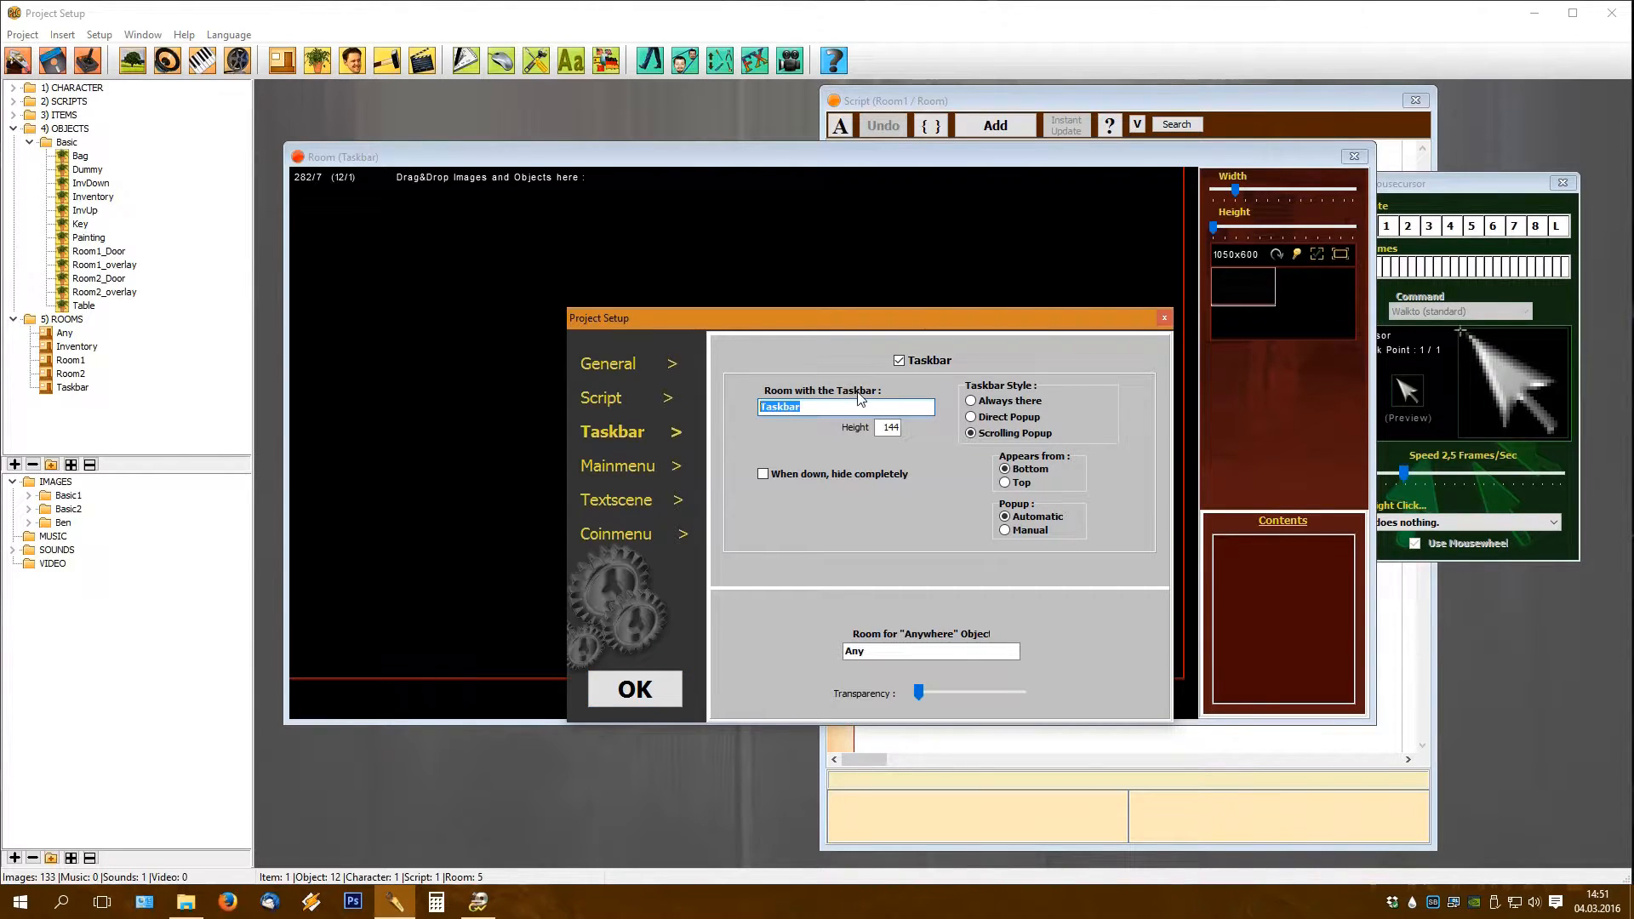
{"action": "left_click", "coordinate": [820, 408]}
{"action": "key", "text": "Return"}
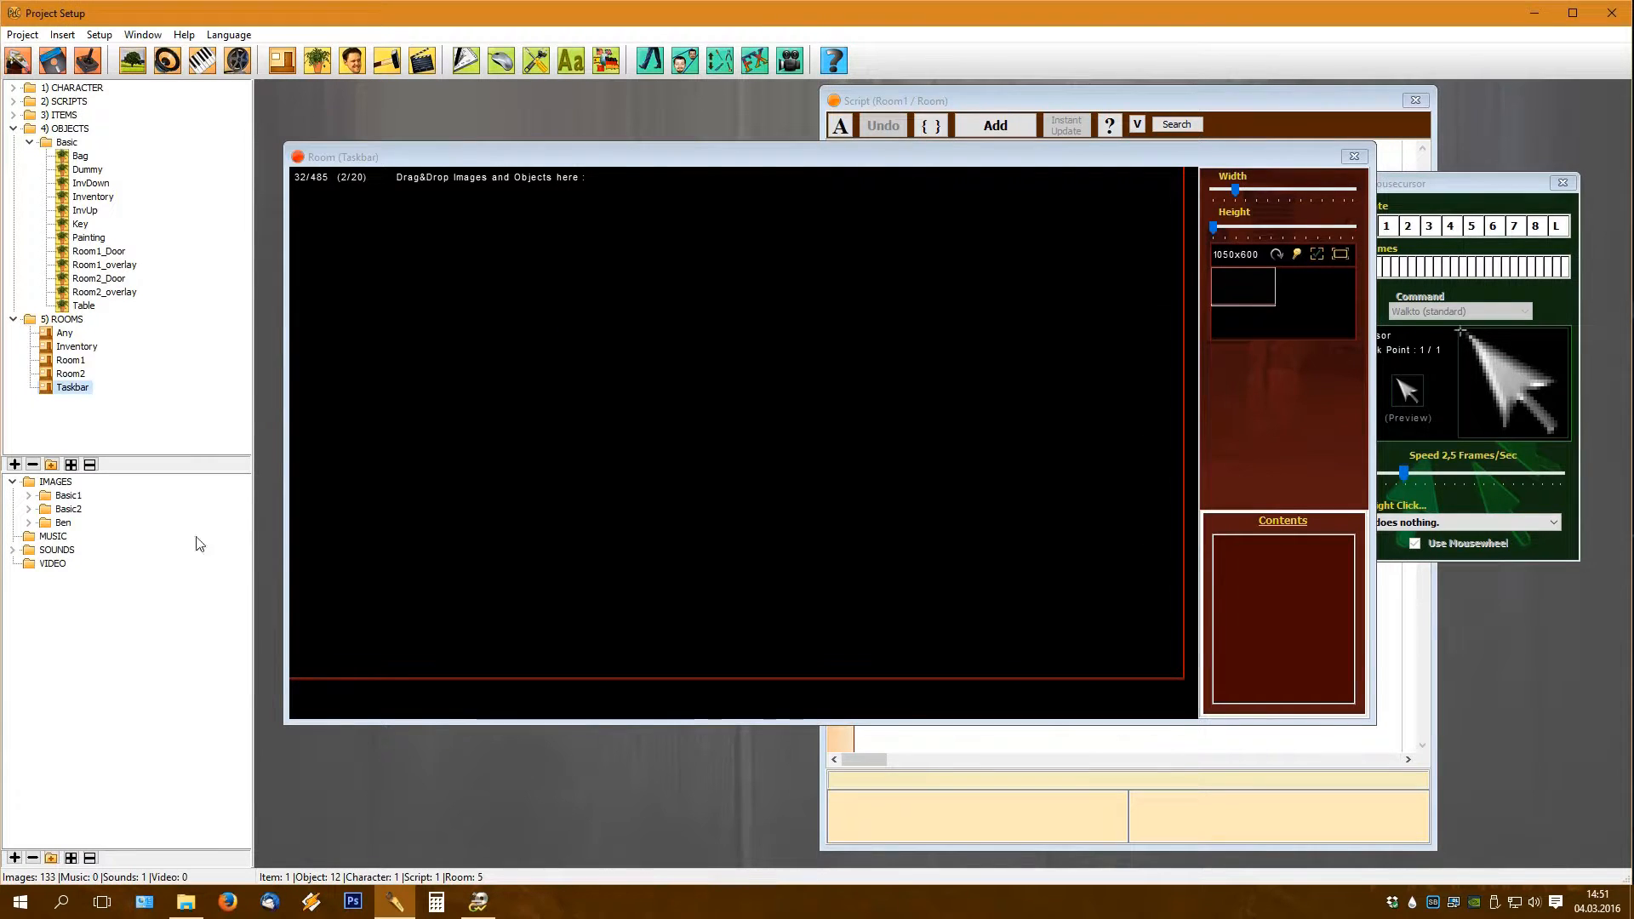
Step: Create a folder named Taskbar under the images in the media pool
{"action": "right_click", "coordinate": [68, 480]}
{"action": "left_click", "coordinate": [146, 497]}
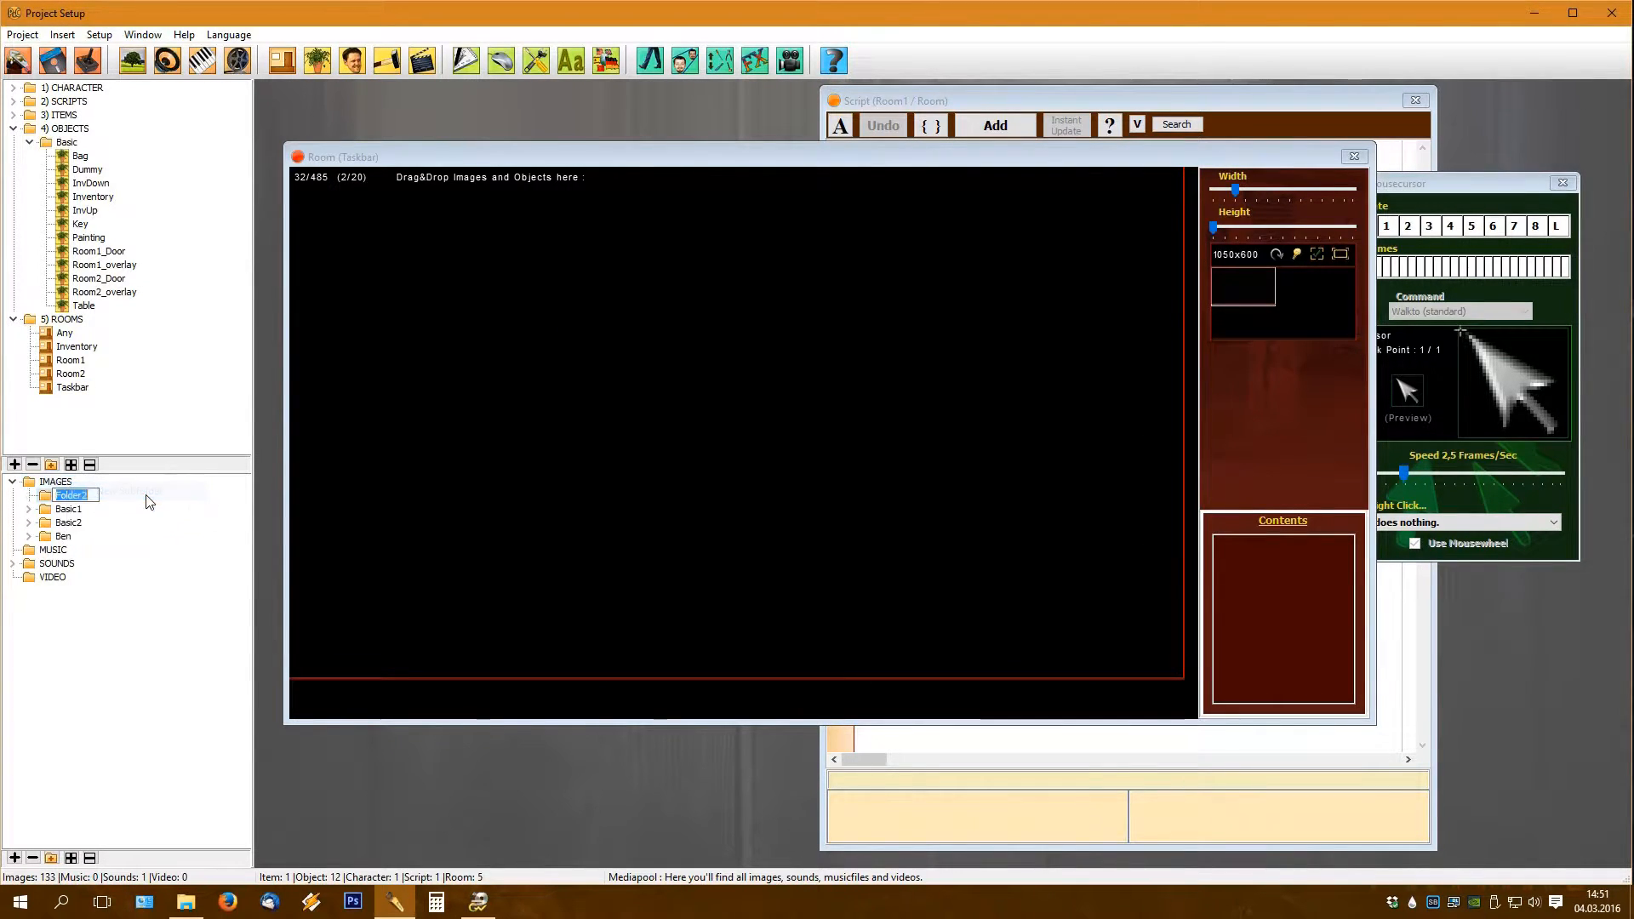
{"action": "type", "text": "Taskbar"}
{"action": "key", "text": "Return"}
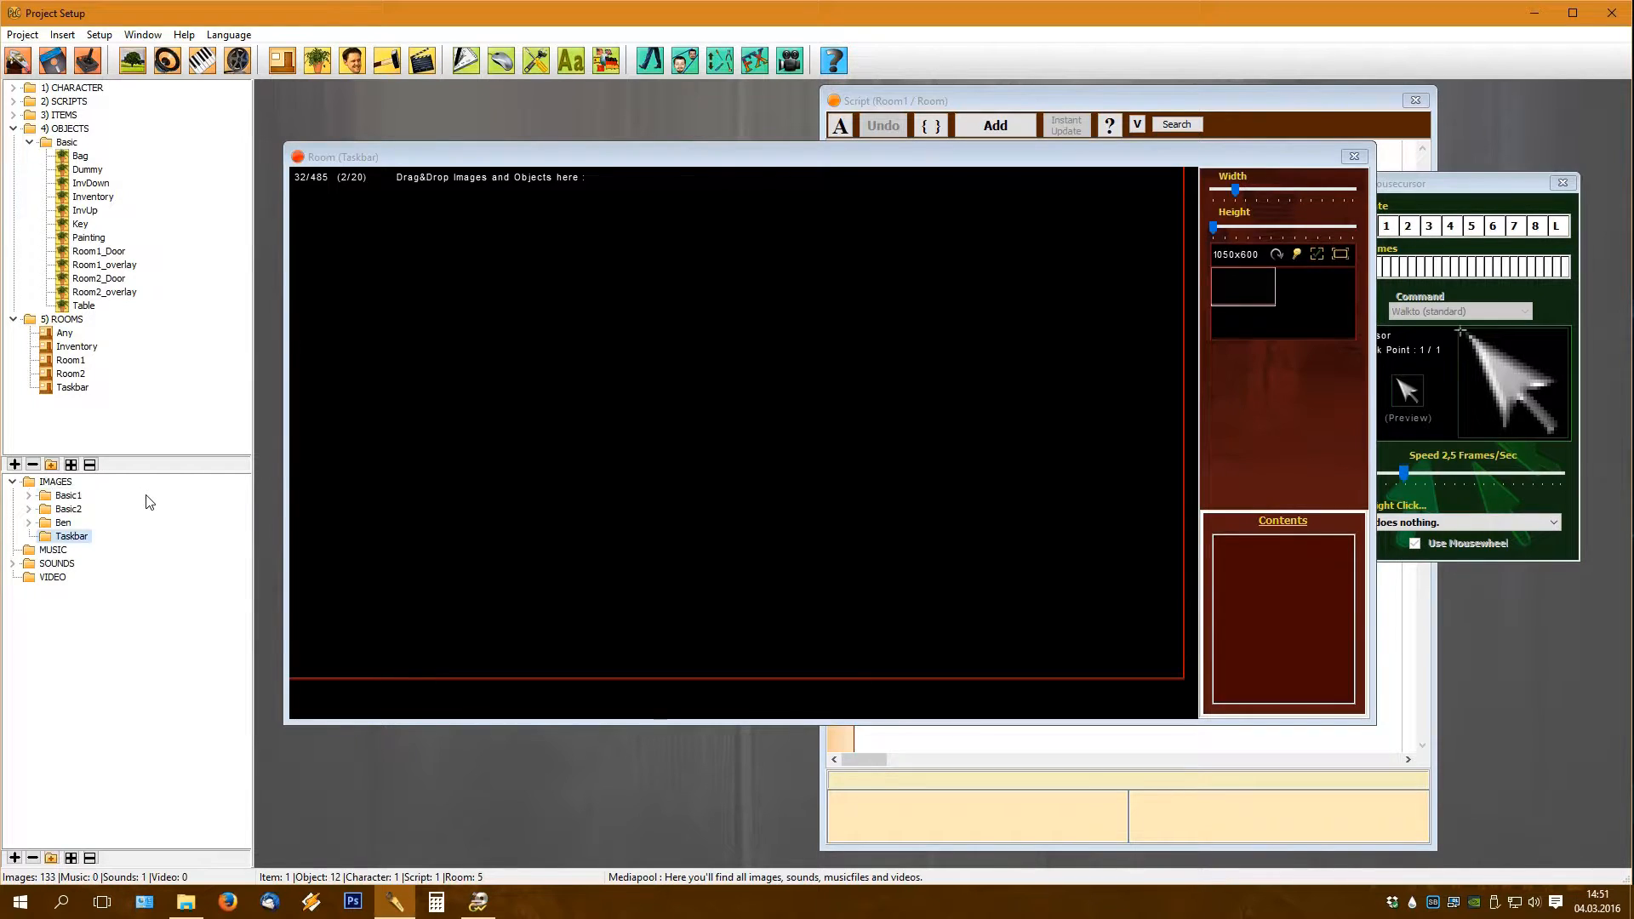
Step: Import all the images from the pack's taskbar folder into the Taskbar image folder
{"action": "left_click", "coordinate": [126, 71]}
{"action": "double_click", "coordinate": [423, 175]}
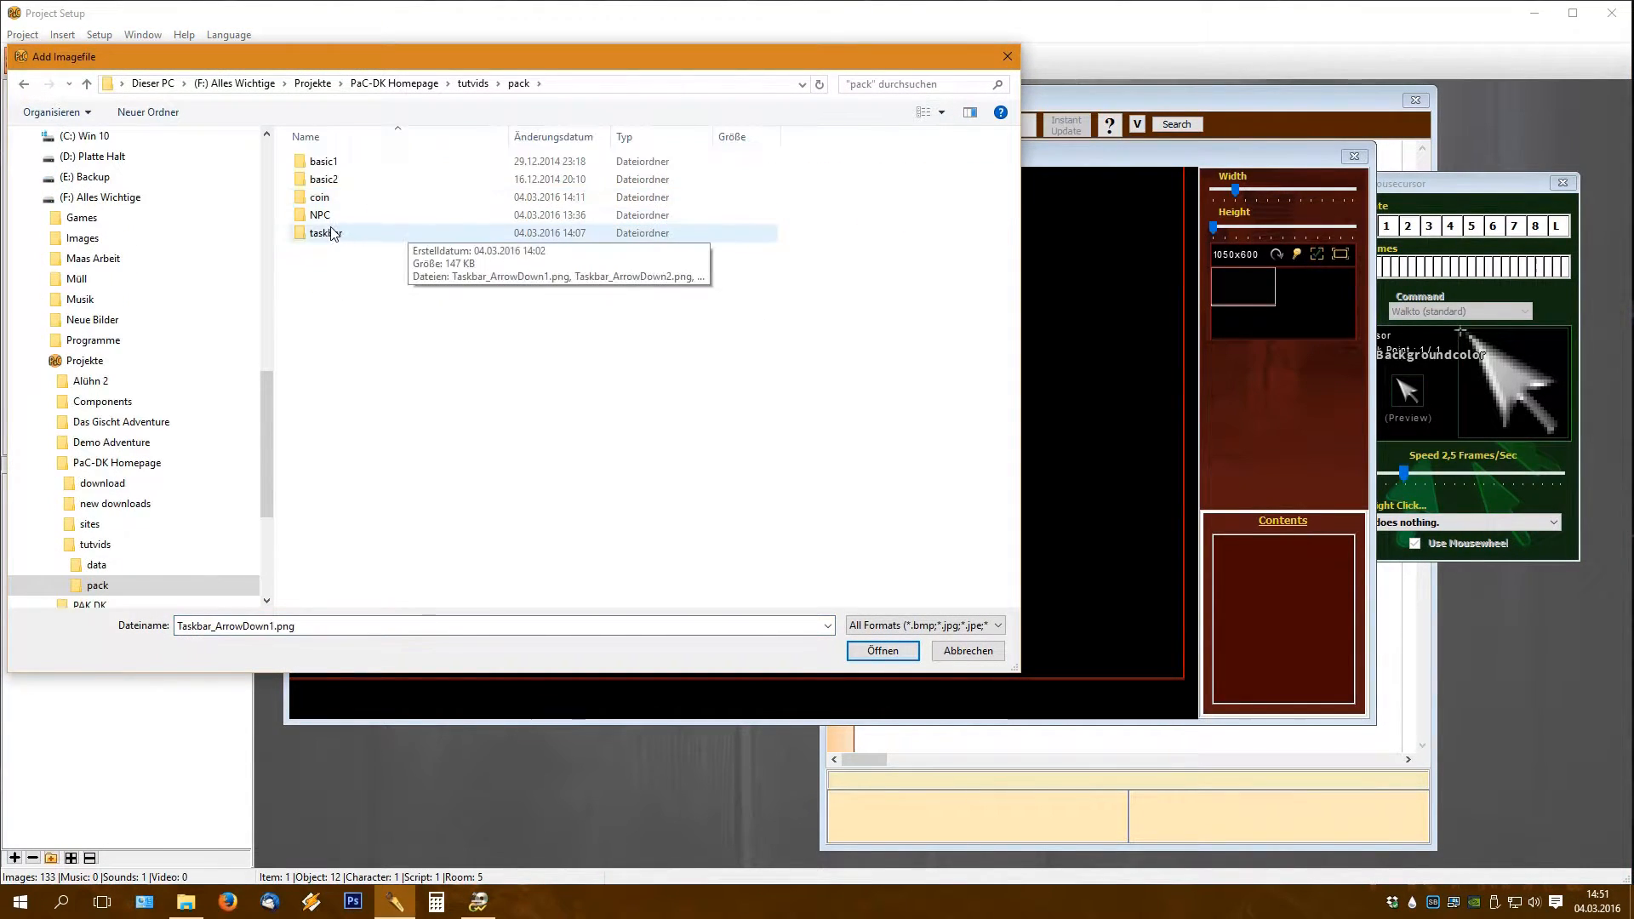
{"action": "double_click", "coordinate": [328, 233]}
{"action": "left_click_drag", "start_coordinate": [979, 272], "coordinate": [323, 166]}
{"action": "left_click", "coordinate": [880, 649]}
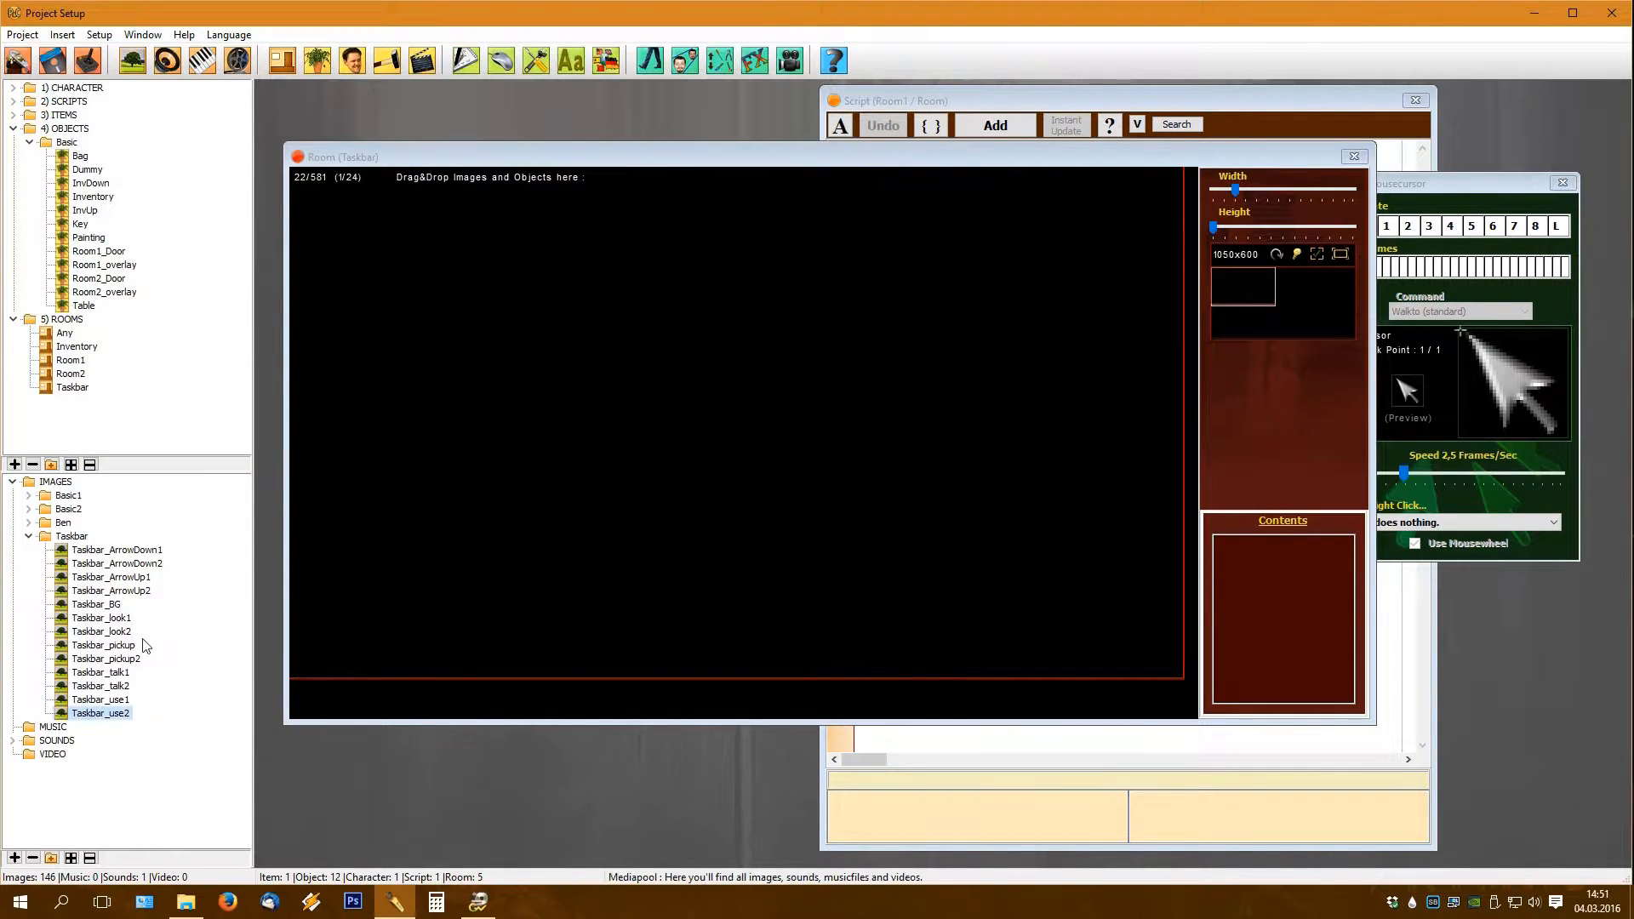
Step: Preview the Taskbar_BG image and set the taskbar's height to 150 in the project settings
{"action": "left_click", "coordinate": [101, 605]}
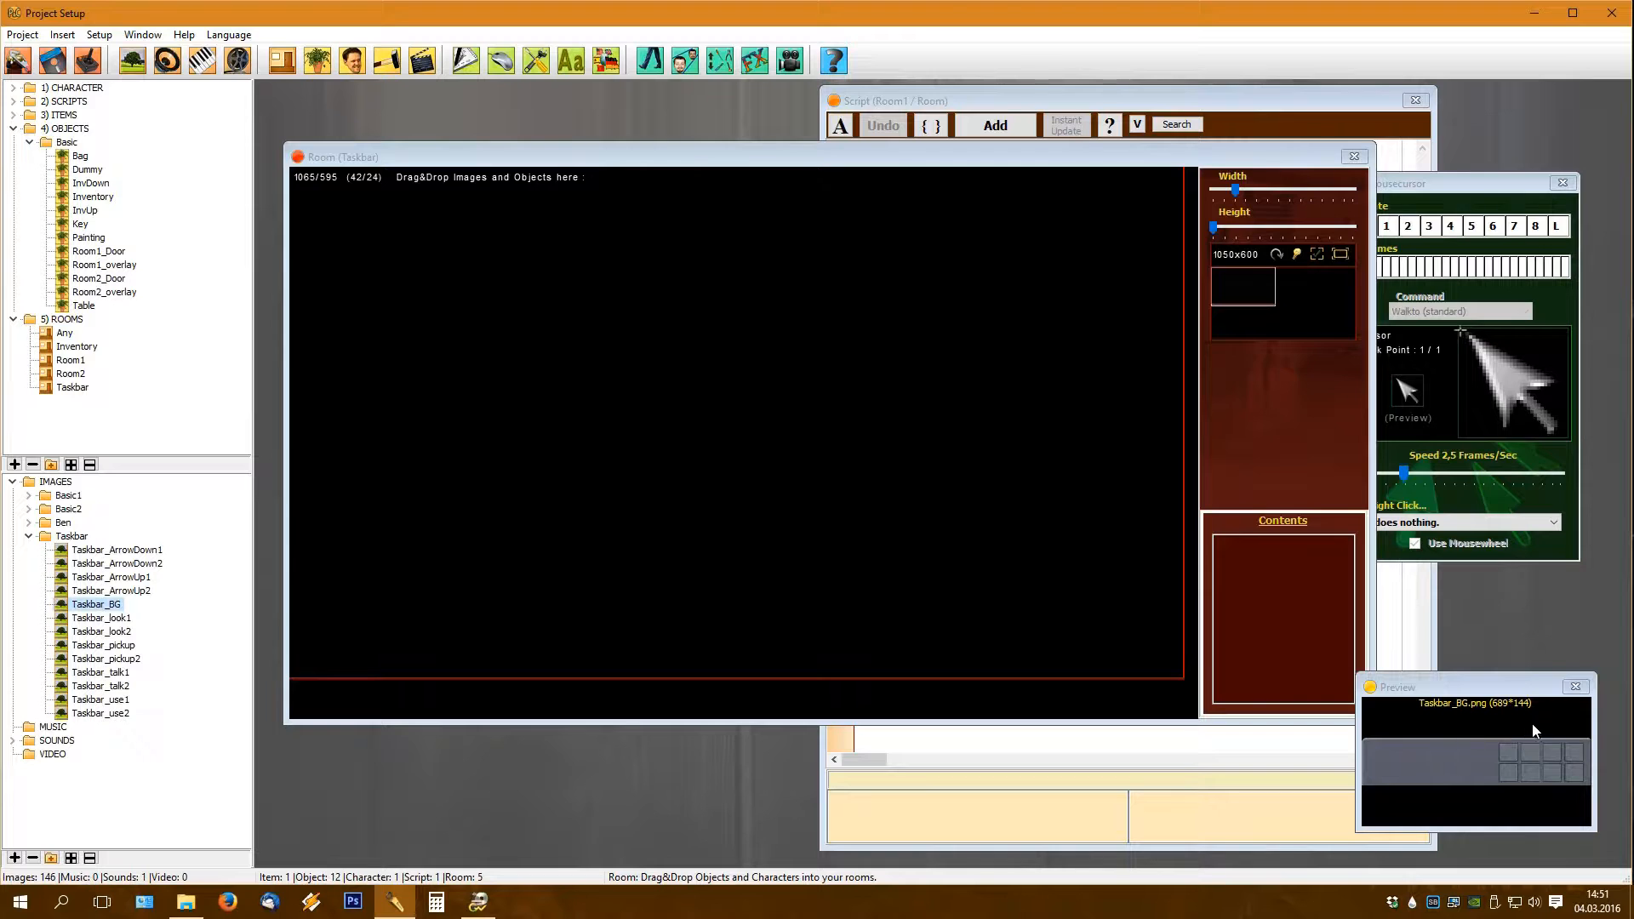
{"action": "left_click_drag", "start_coordinate": [1506, 690], "coordinate": [1479, 684]}
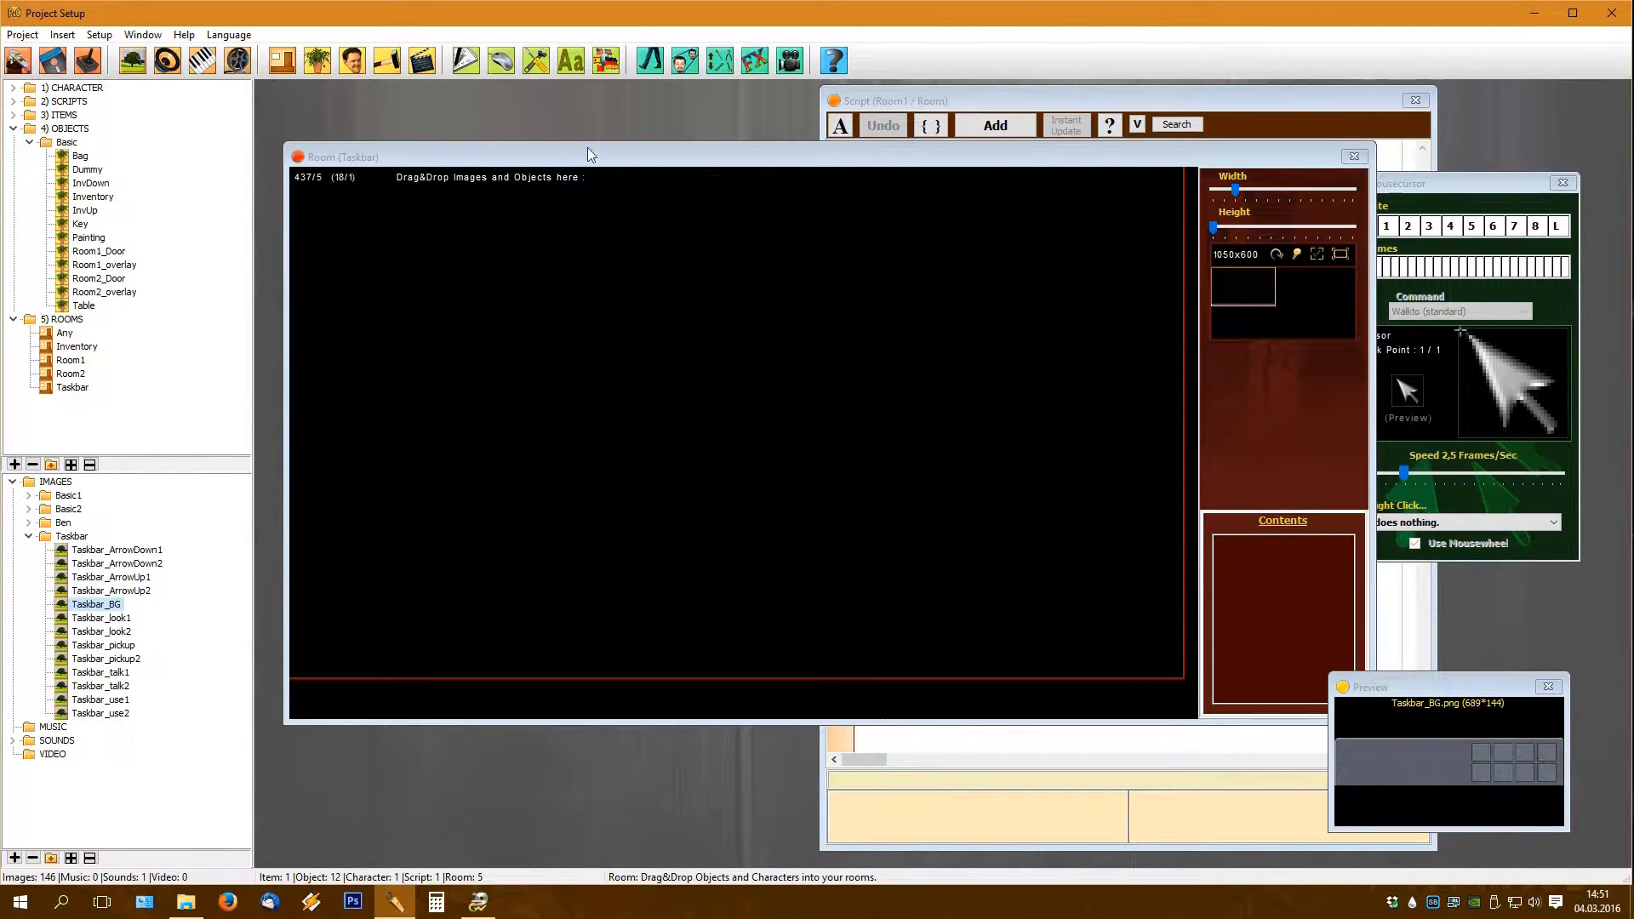
{"action": "left_click", "coordinate": [536, 68]}
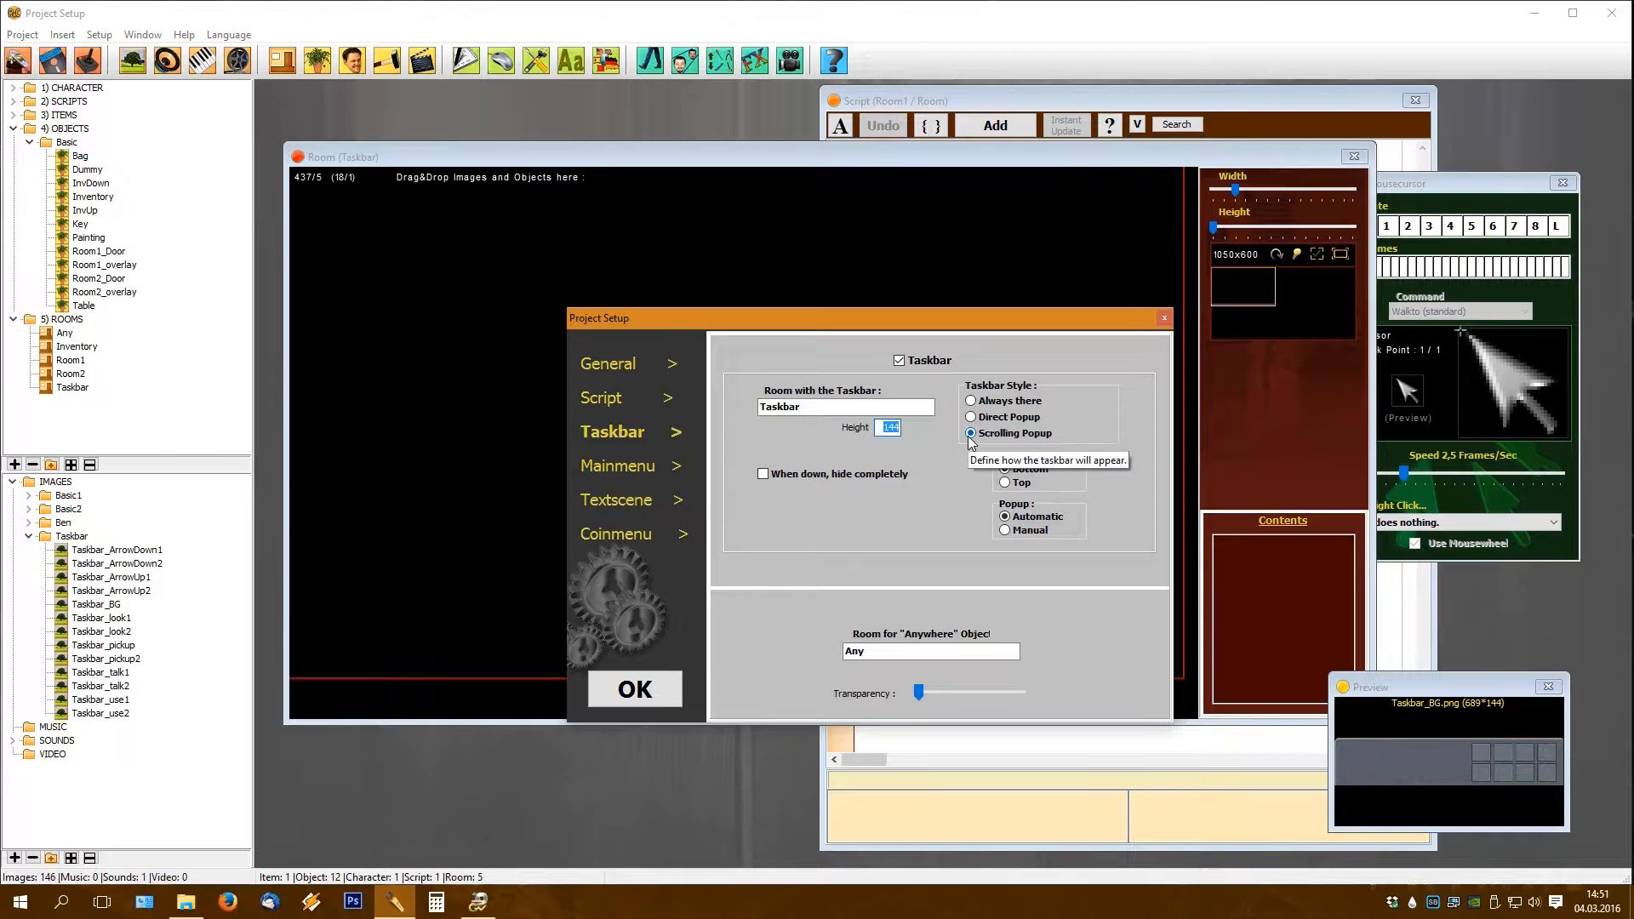
{"action": "type", "text": "150"}
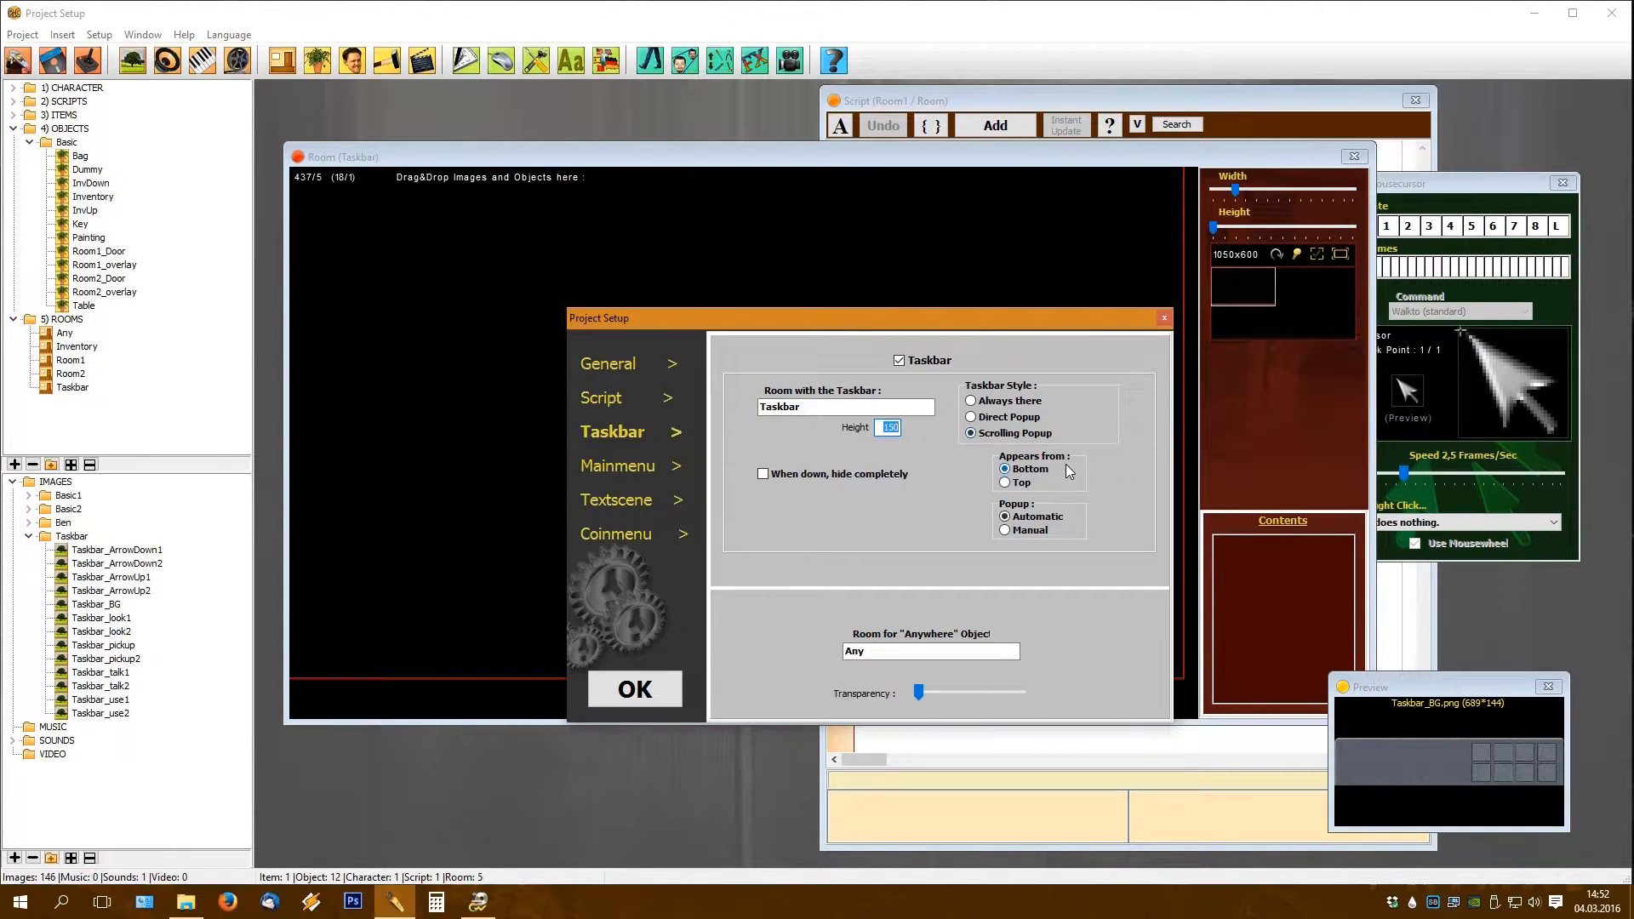
{"action": "left_click", "coordinate": [635, 693]}
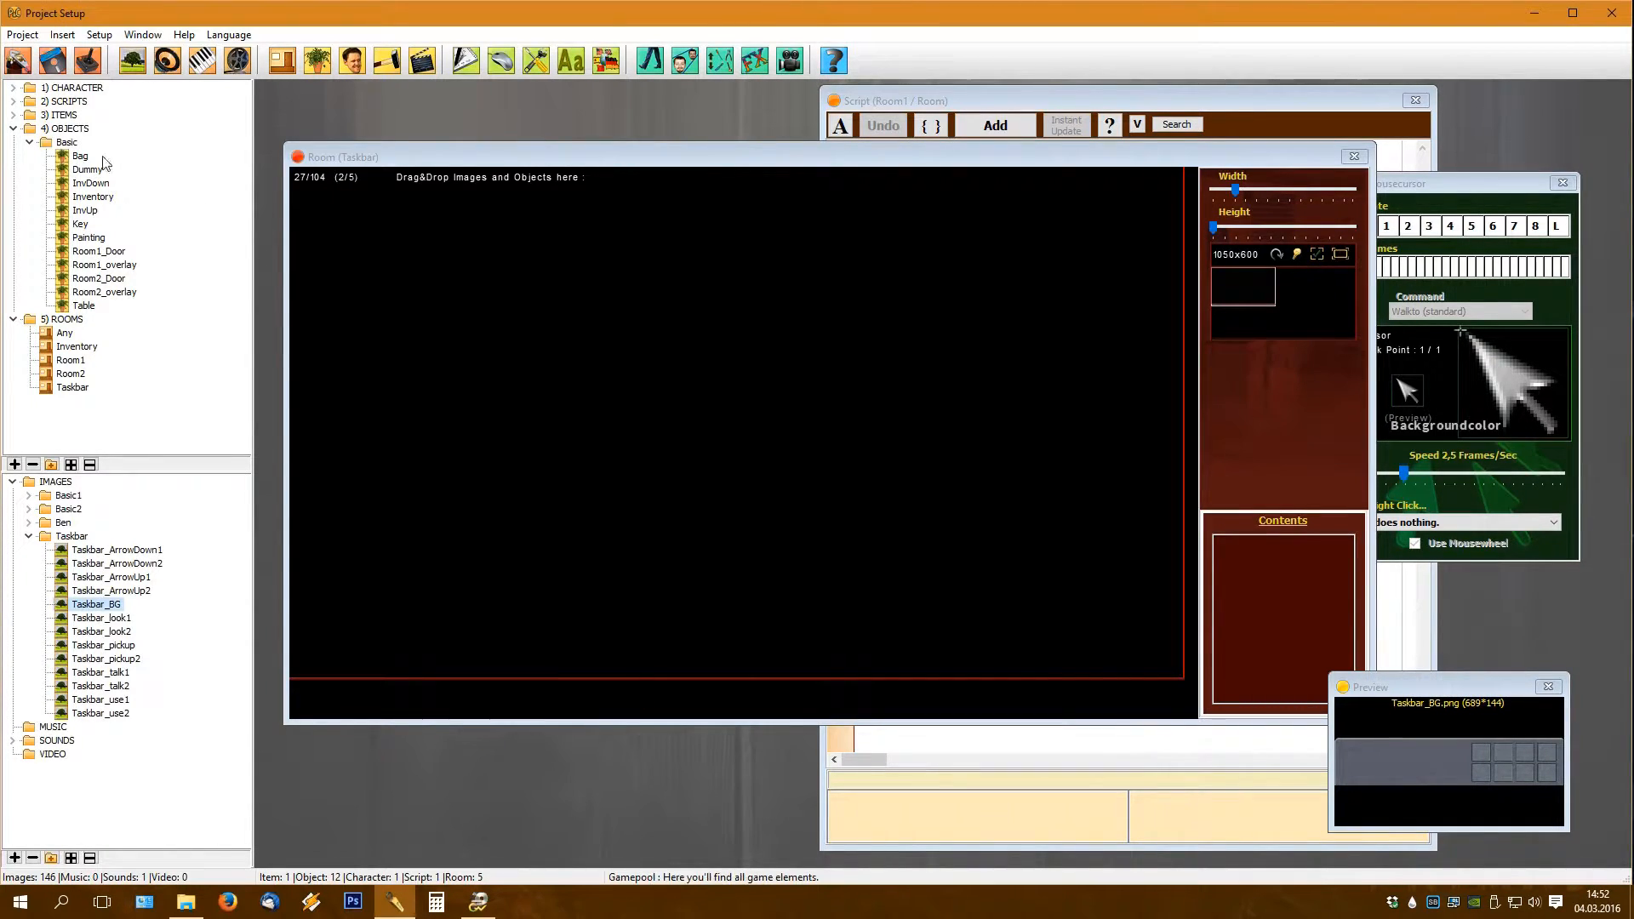
Step: Create a folder named Taskbar under the objects in the game pool
{"action": "right_click", "coordinate": [73, 145]}
{"action": "left_click", "coordinate": [118, 150]}
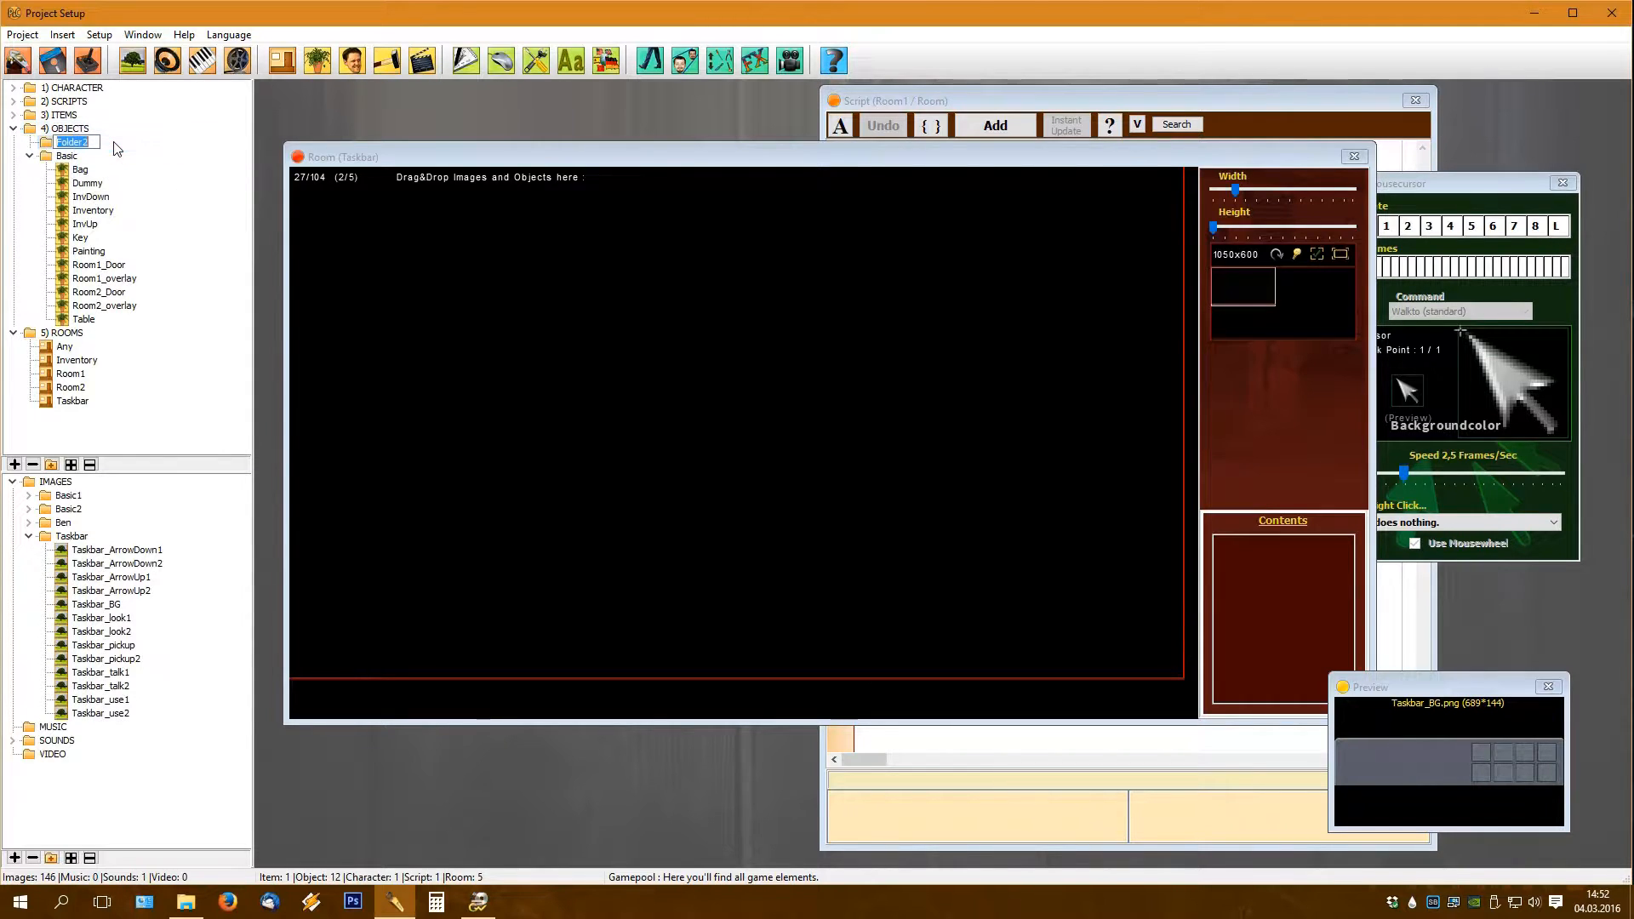
{"action": "type", "text": "Taskbar"}
{"action": "key", "text": "Return"}
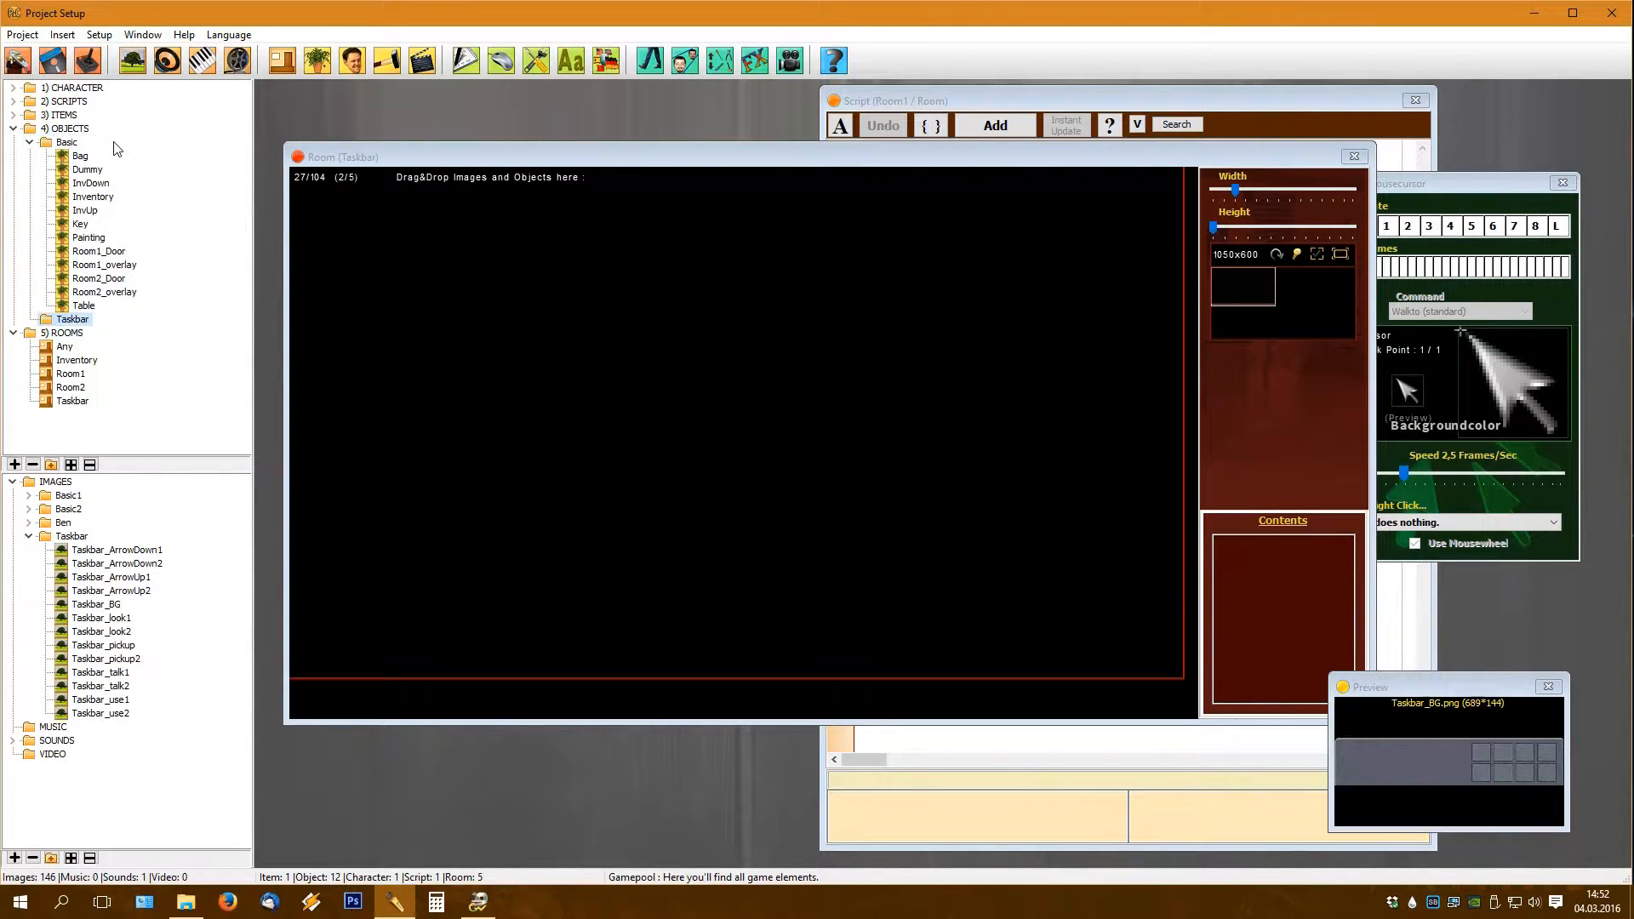
Step: Create an object named Taskbar_BG and assign the Taskbar_BG image to its first state
{"action": "left_click", "coordinate": [315, 60]}
{"action": "type", "text": "Taskbar_BG"}
{"action": "key", "text": "Return"}
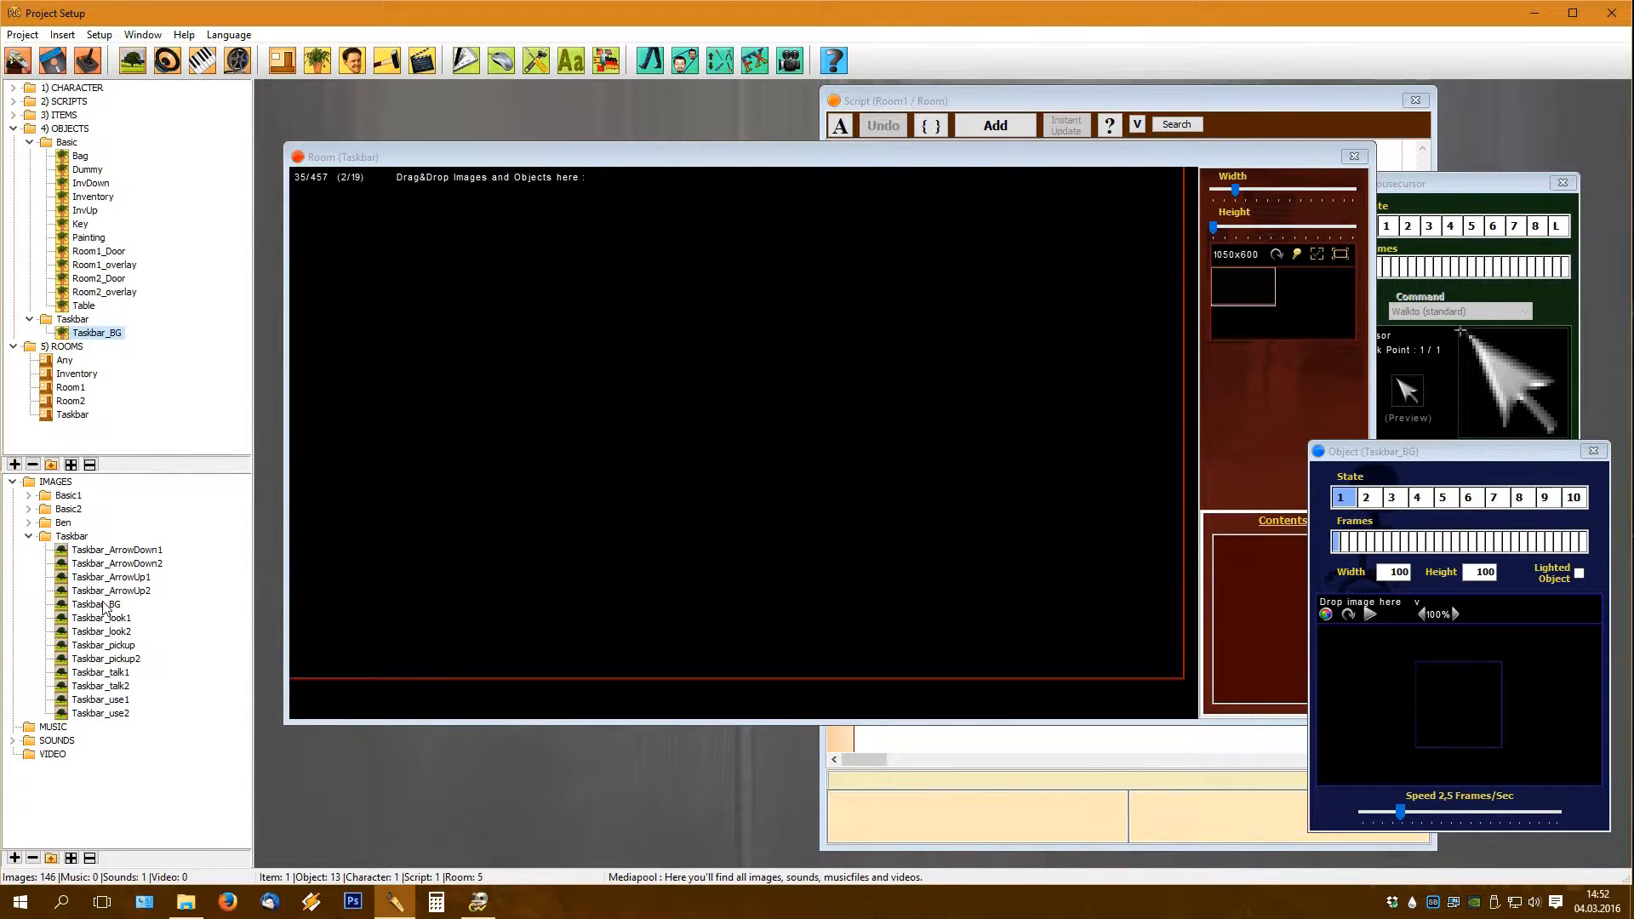
{"action": "left_click_drag", "start_coordinate": [103, 605], "coordinate": [1369, 546]}
{"action": "left_click_drag", "start_coordinate": [1463, 671], "coordinate": [1463, 671]}
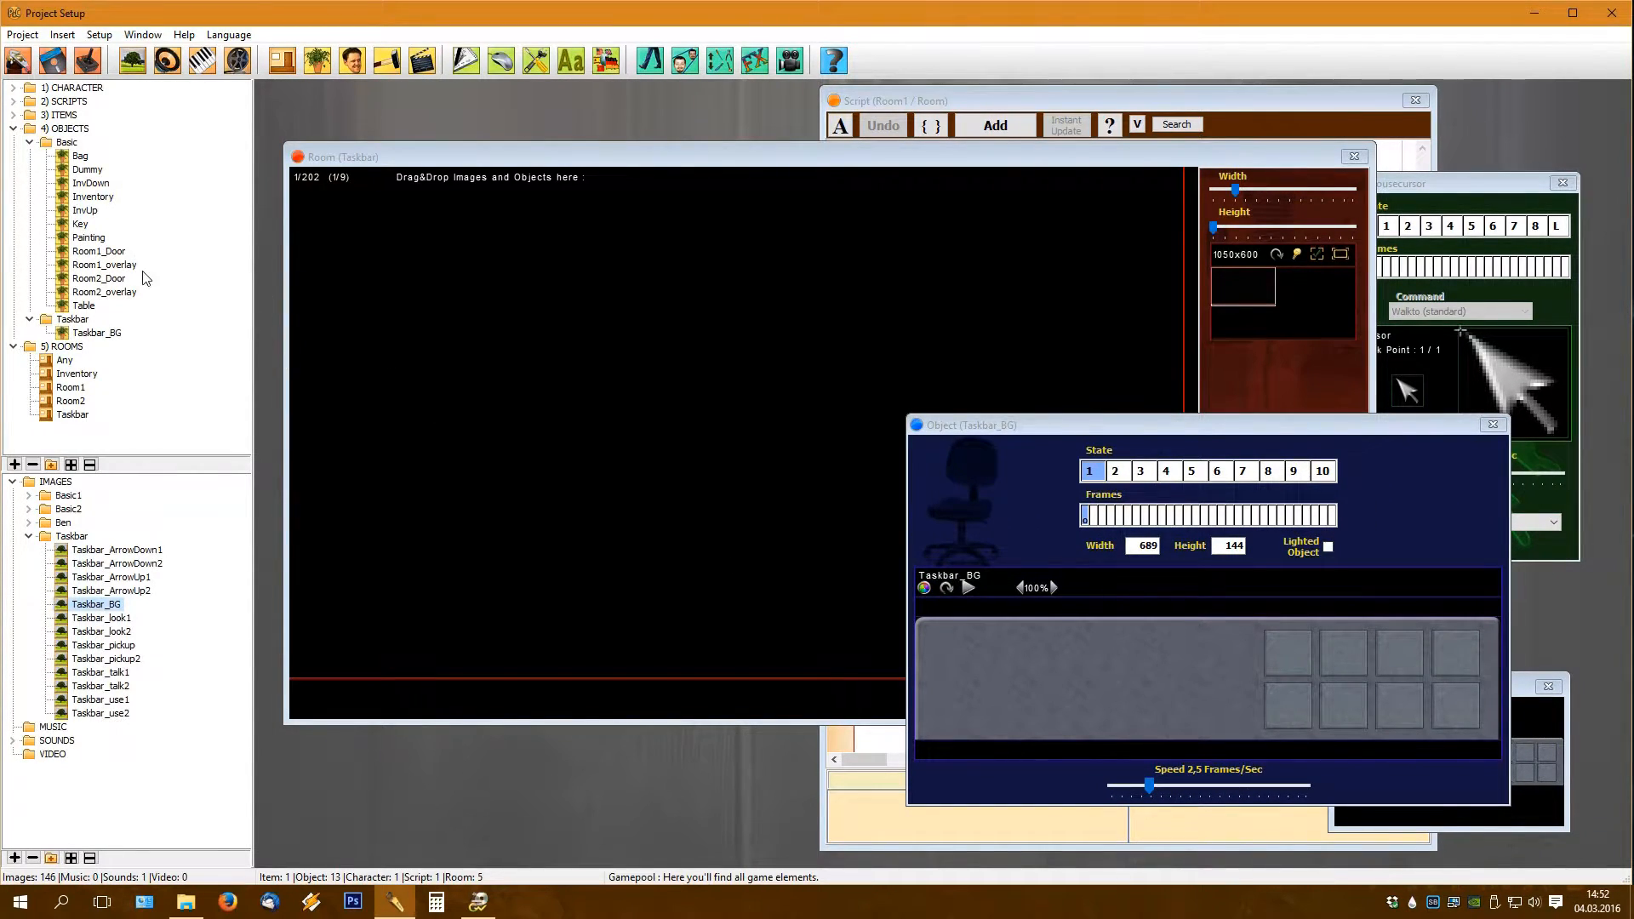
Step: Place the Taskbar_BG object in the Taskbar room at 180/13 and lock it
{"action": "left_click_drag", "start_coordinate": [96, 332], "coordinate": [683, 253]}
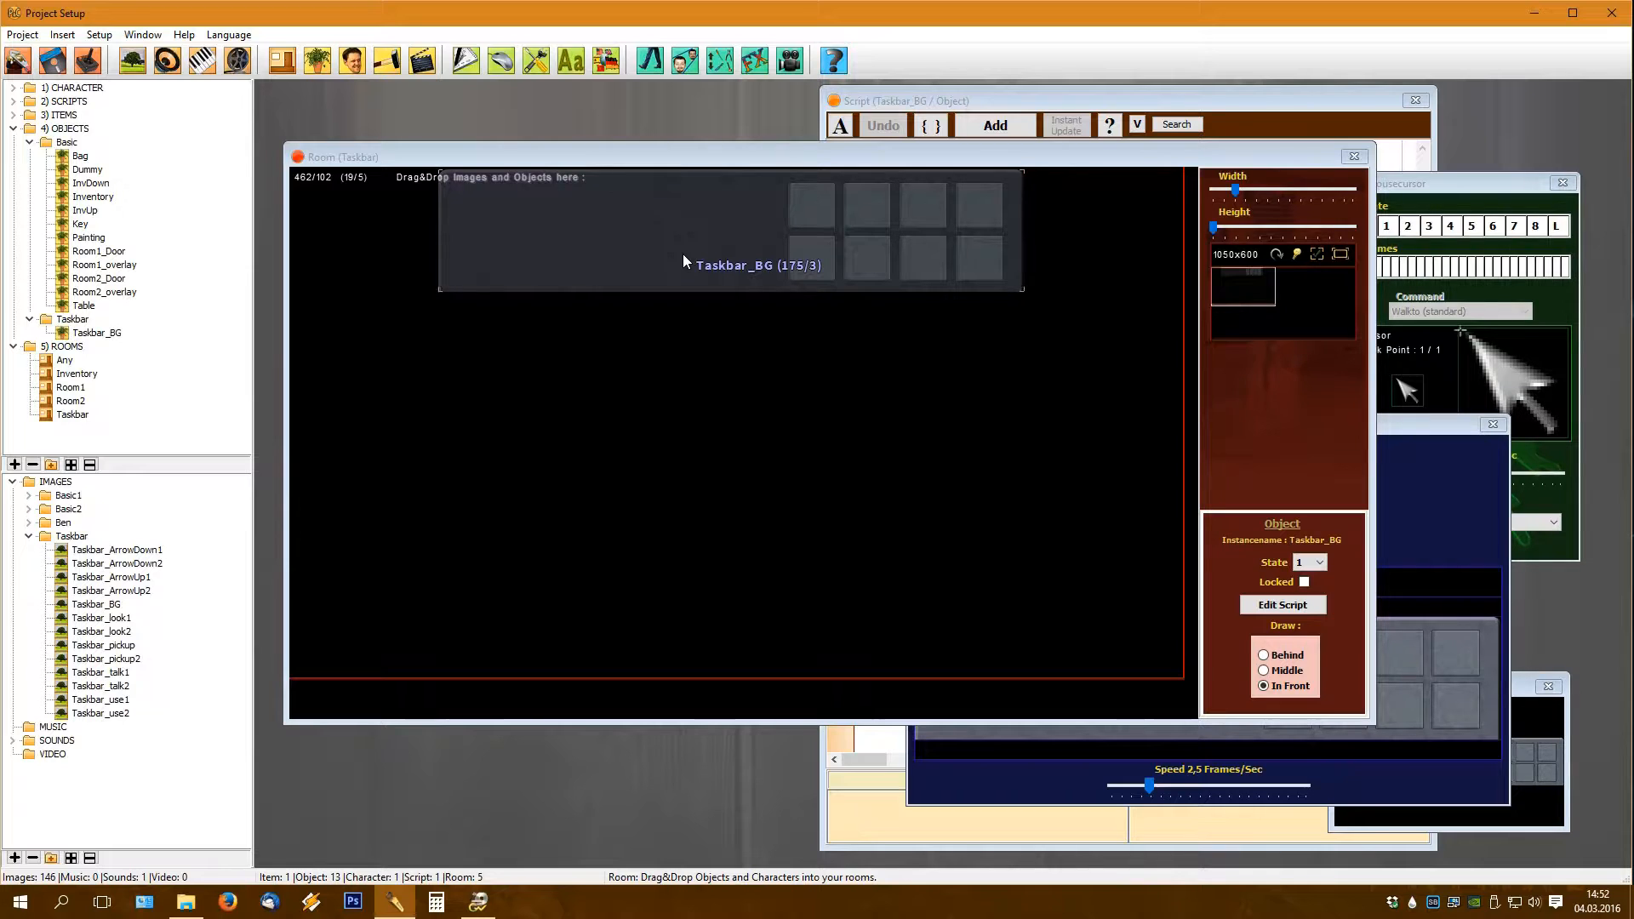
{"action": "left_click_drag", "start_coordinate": [683, 256], "coordinate": [694, 231]}
{"action": "key", "text": "Right"}
{"action": "key", "text": "Right"}
{"action": "key", "text": "Down"}
{"action": "key", "text": "Down"}
{"action": "key", "text": "Down"}
{"action": "key", "text": "Down"}
{"action": "key", "text": "Down"}
{"action": "key", "text": "Down"}
{"action": "key", "text": "Down"}
{"action": "key", "text": "Down"}
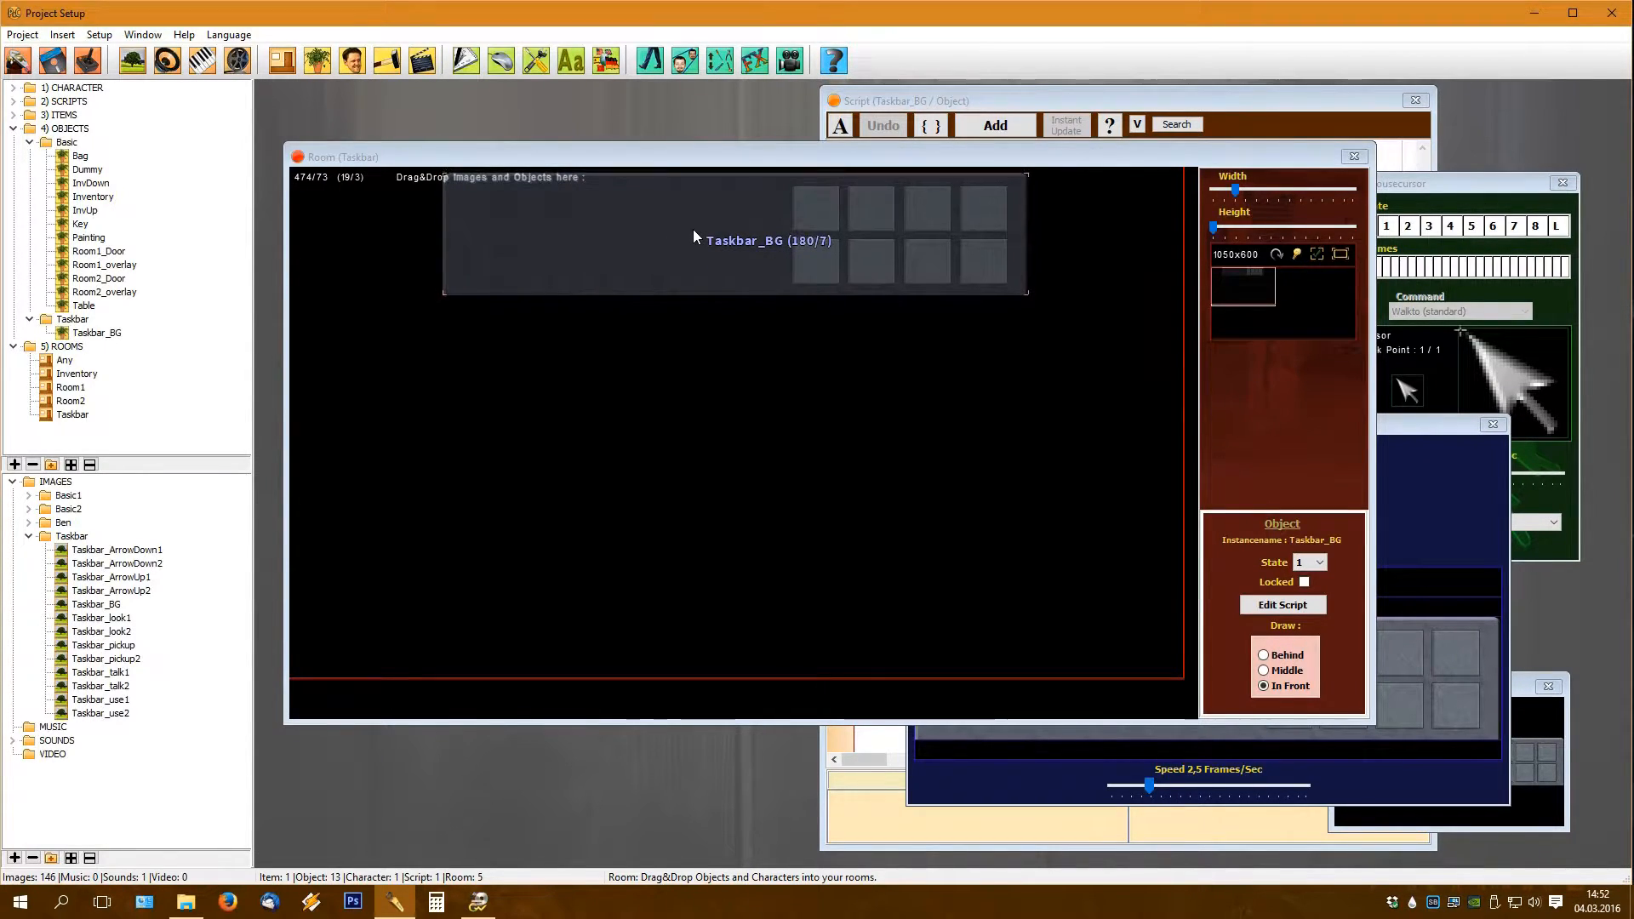
{"action": "key", "text": "Right"}
{"action": "key", "text": "Down"}
{"action": "key", "text": "Down"}
{"action": "key", "text": "Down"}
{"action": "key", "text": "Left"}
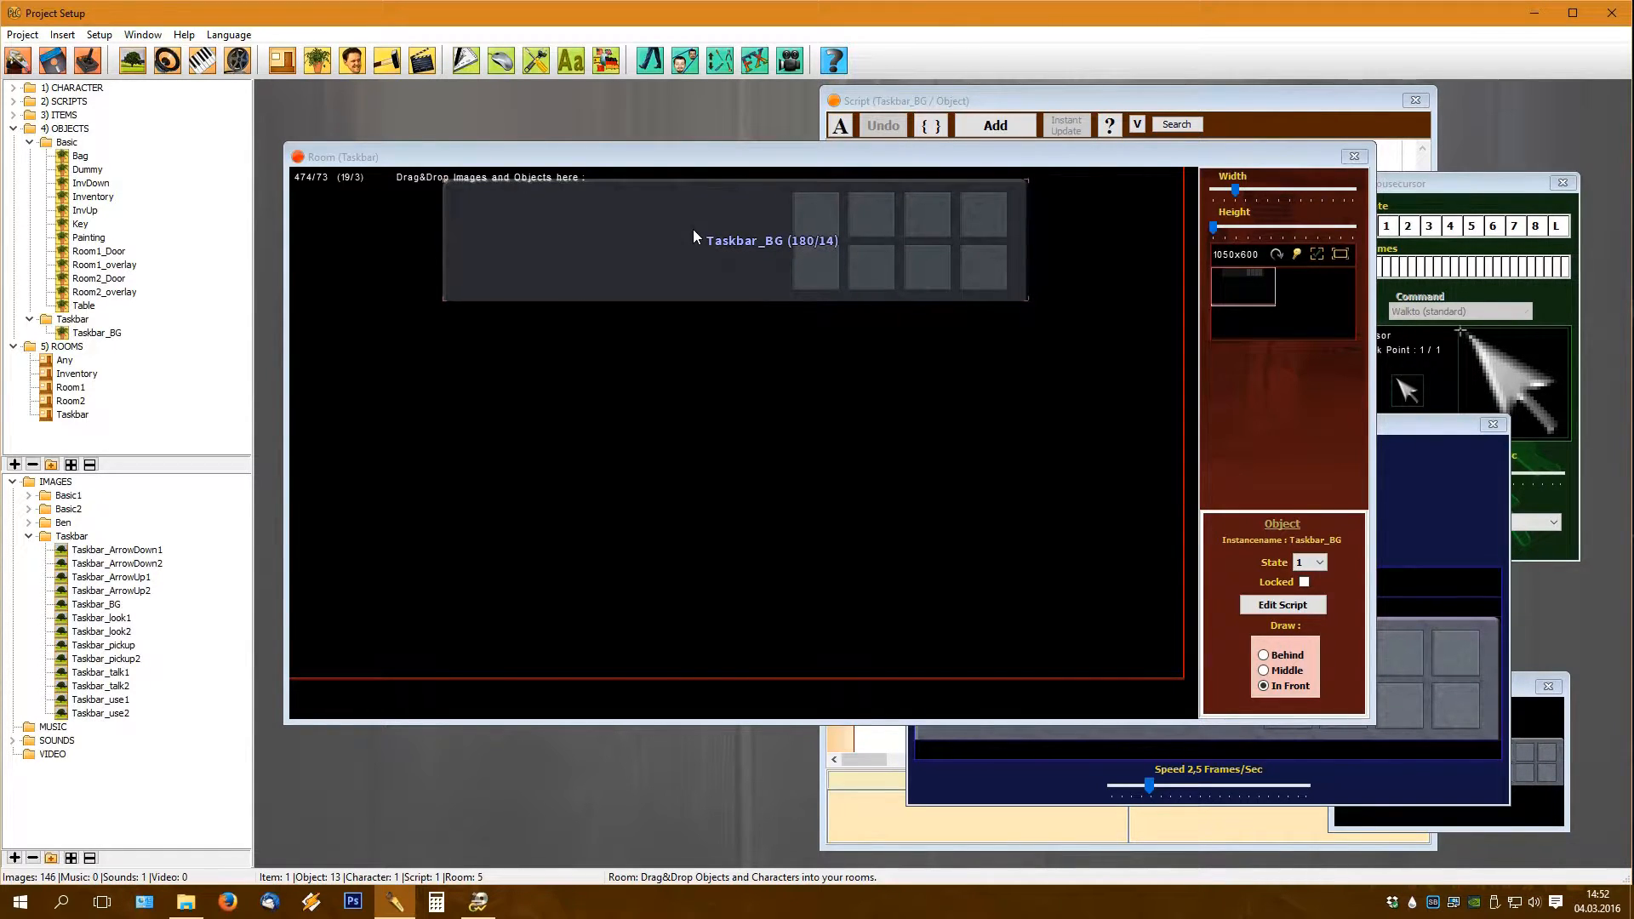
{"action": "key", "text": "Up"}
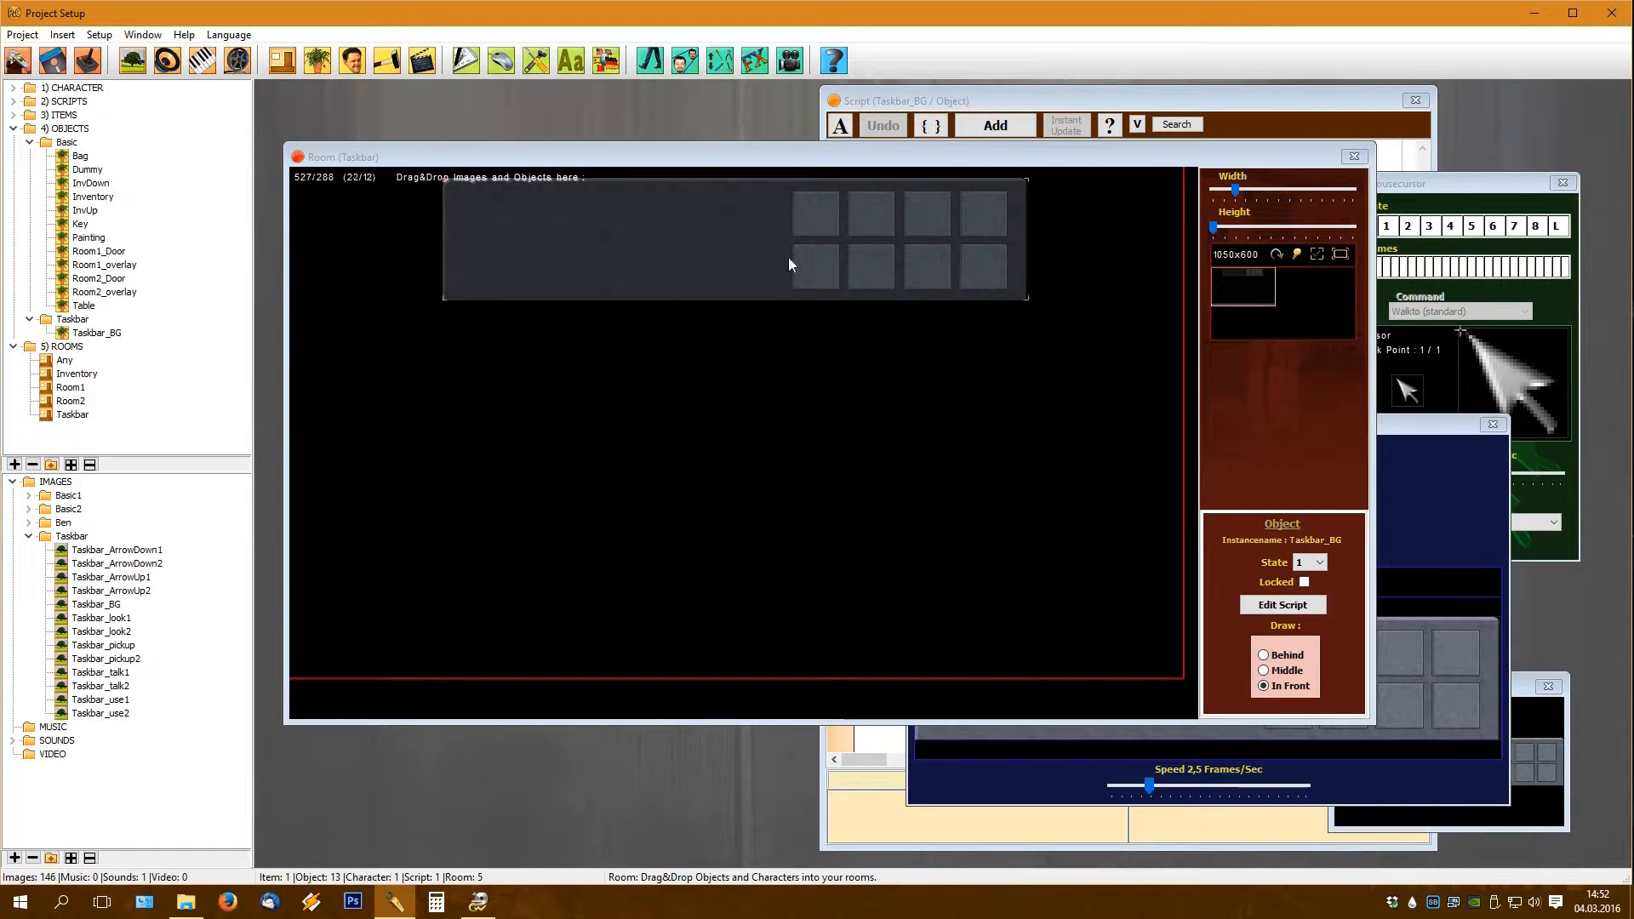
{"action": "left_click", "coordinate": [1303, 582]}
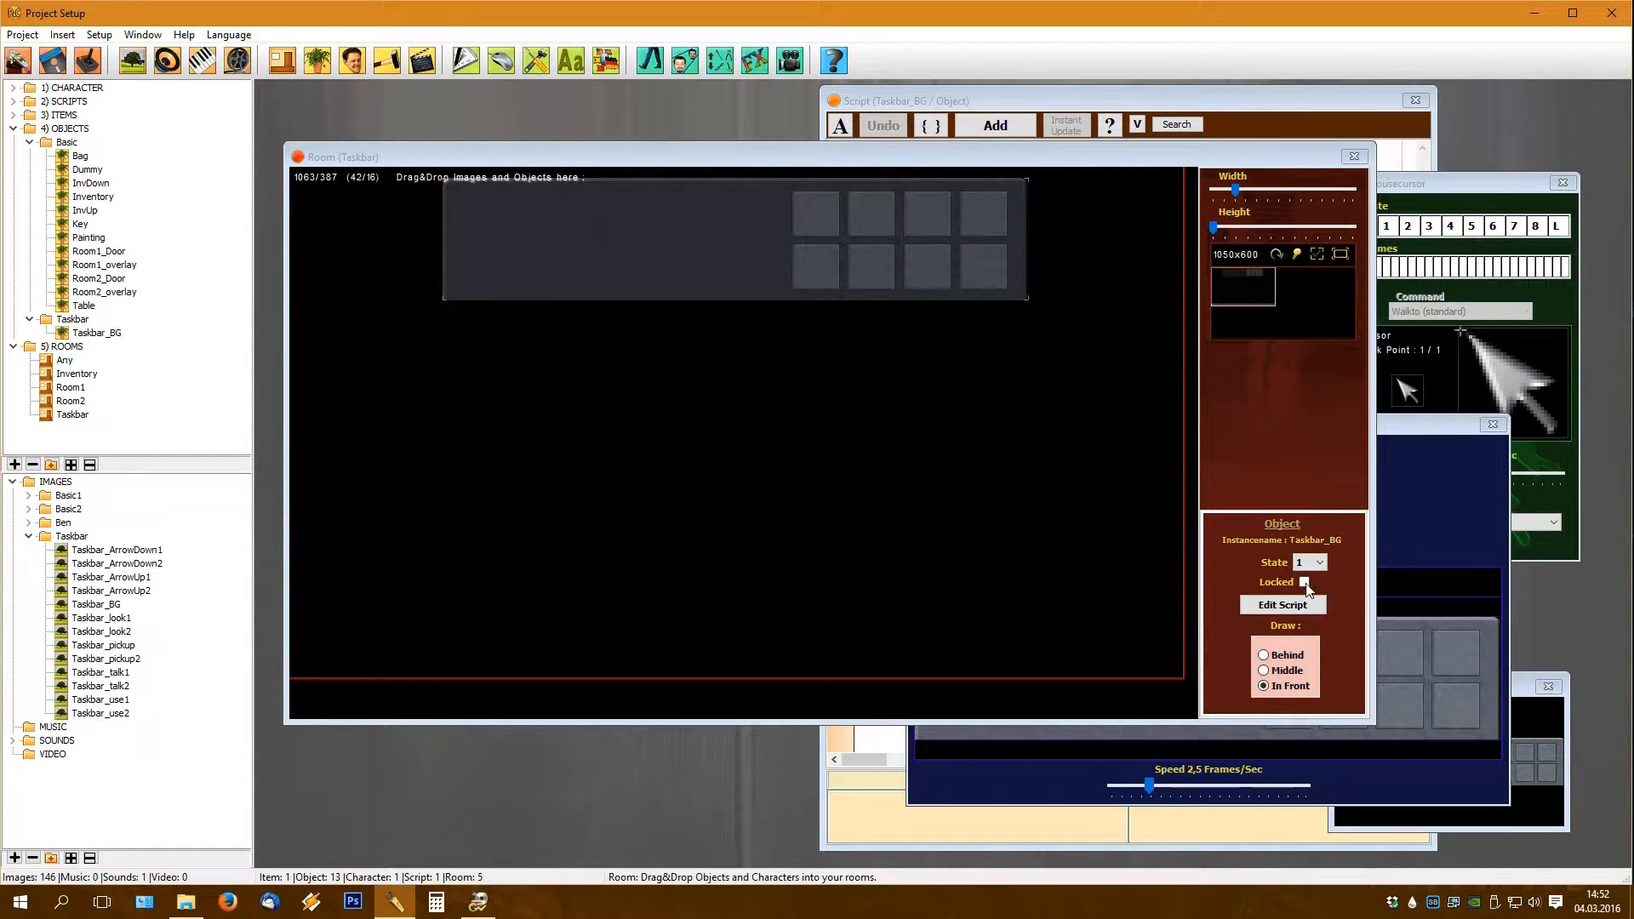
Step: Draw a 4x2 inventory field over the taskbar's item slots and widen its icons to match the slots
{"action": "left_click", "coordinate": [719, 60]}
{"action": "left_click_drag", "start_coordinate": [776, 181], "coordinate": [1029, 305]}
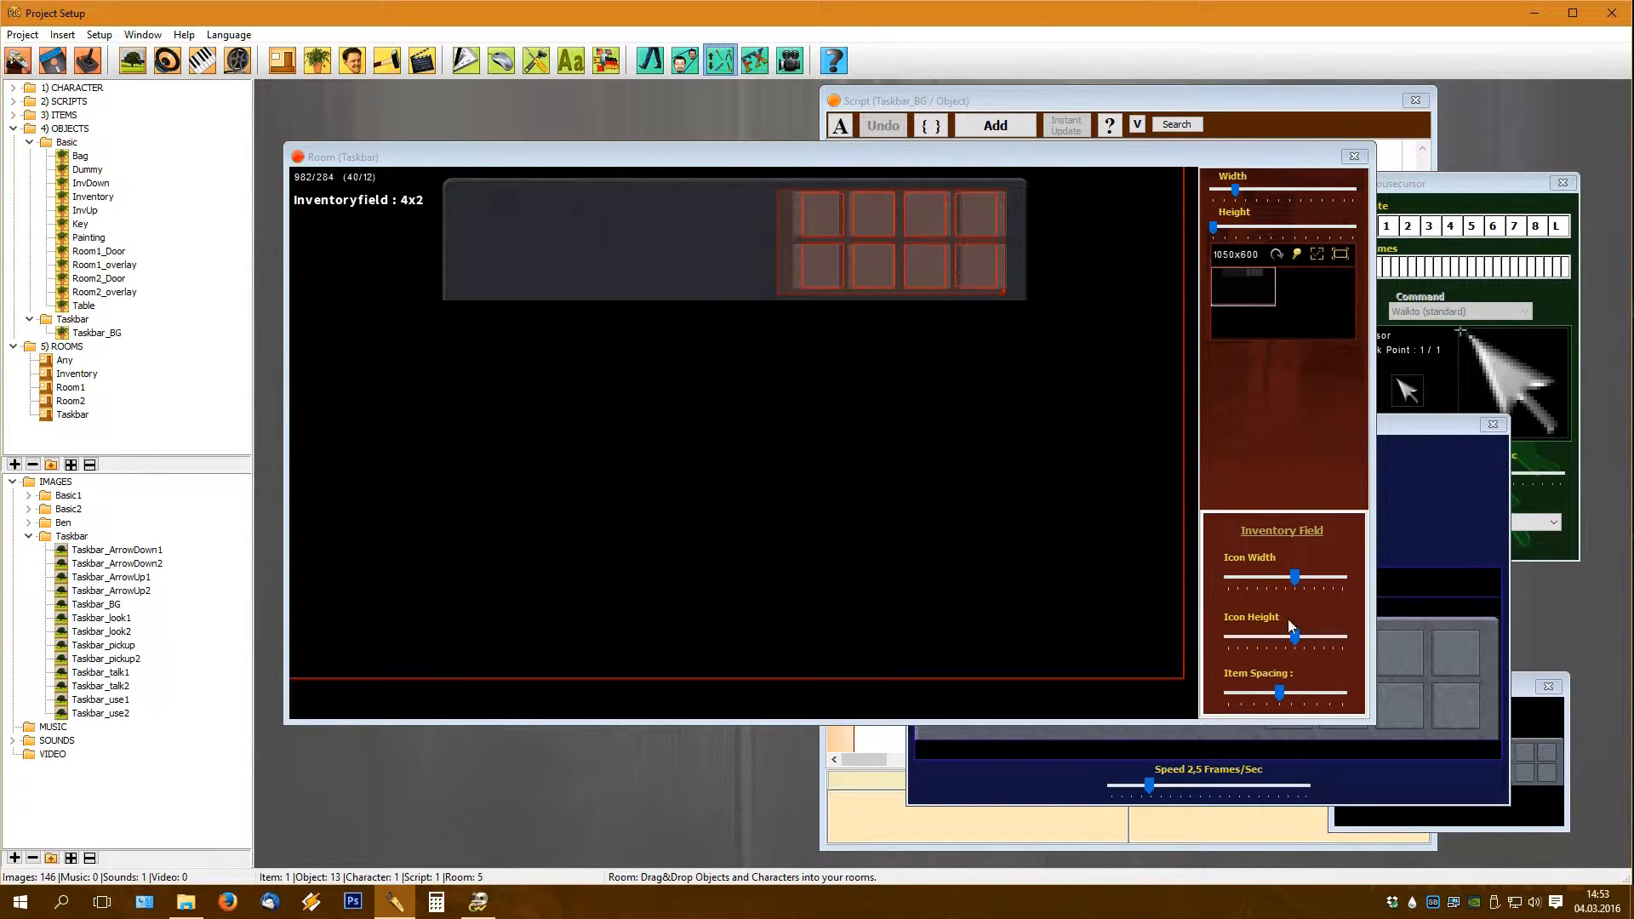
{"action": "left_click_drag", "start_coordinate": [1290, 578], "coordinate": [1300, 577]}
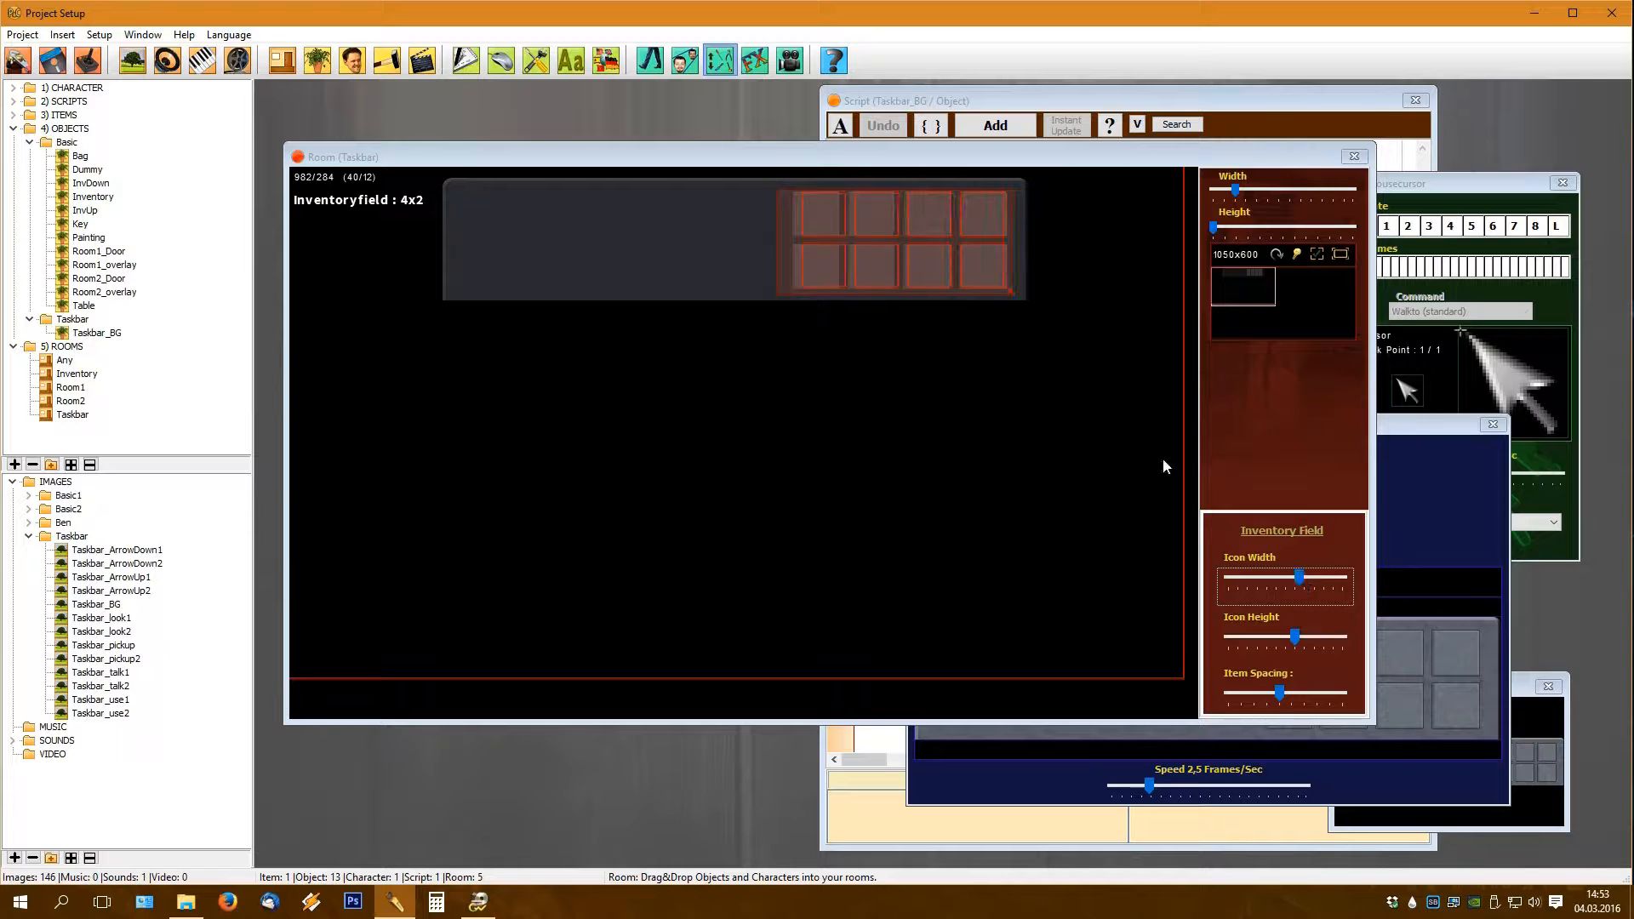
{"action": "left_click_drag", "start_coordinate": [1303, 578], "coordinate": [1305, 575]}
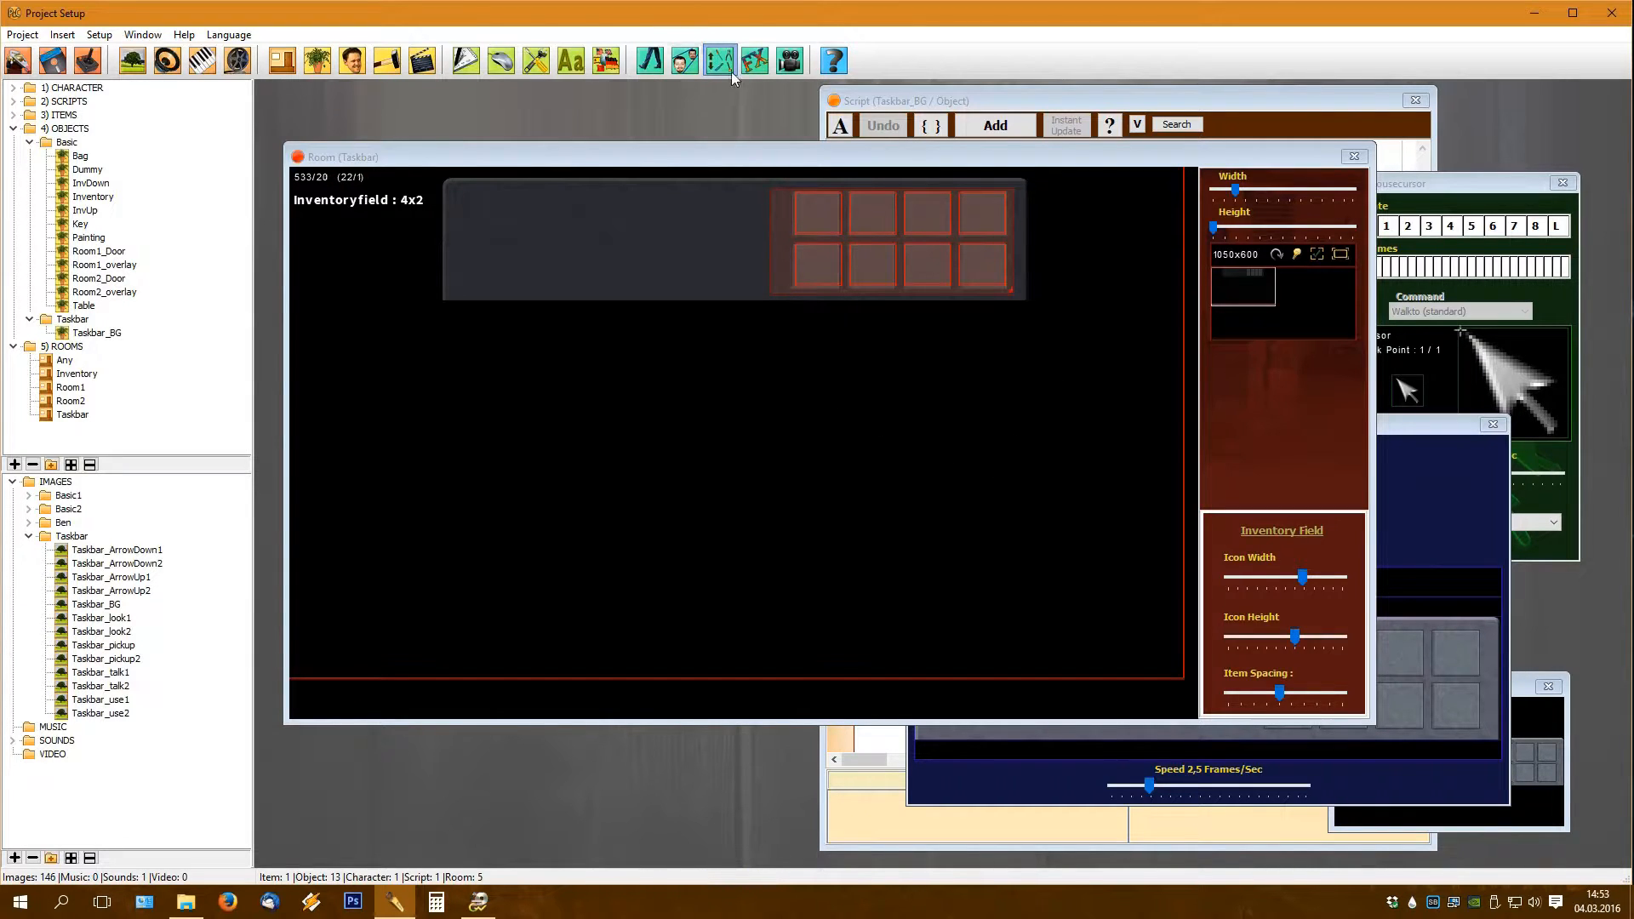
{"action": "left_click", "coordinate": [699, 194]}
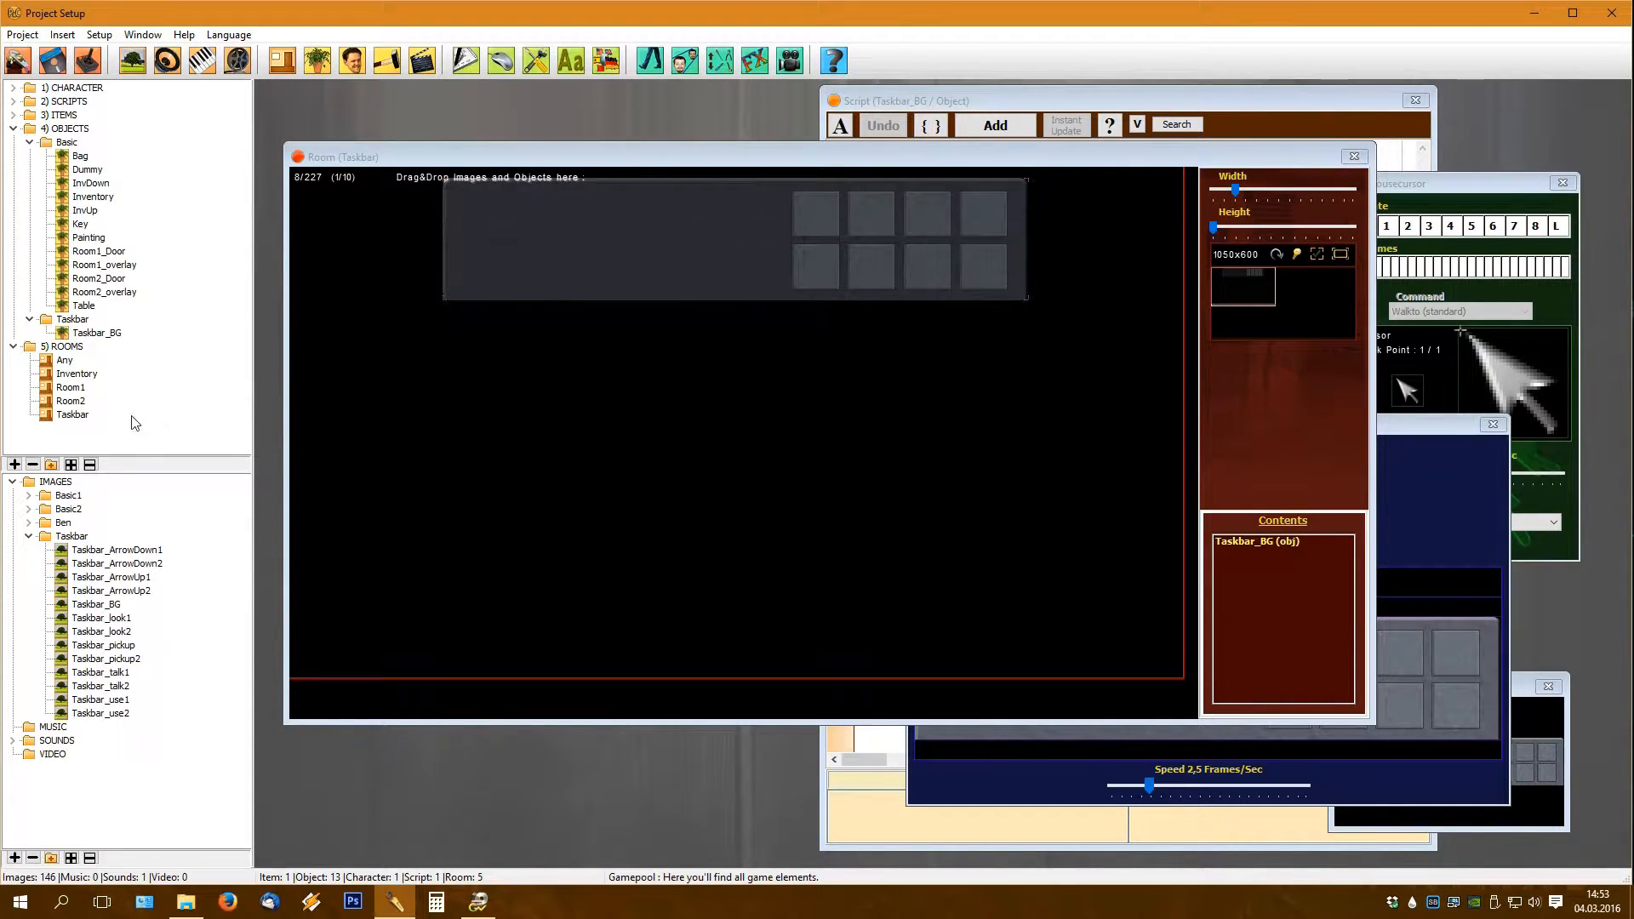
Step: Set the Bag object in the Any room to state 0
{"action": "left_click", "coordinate": [59, 360]}
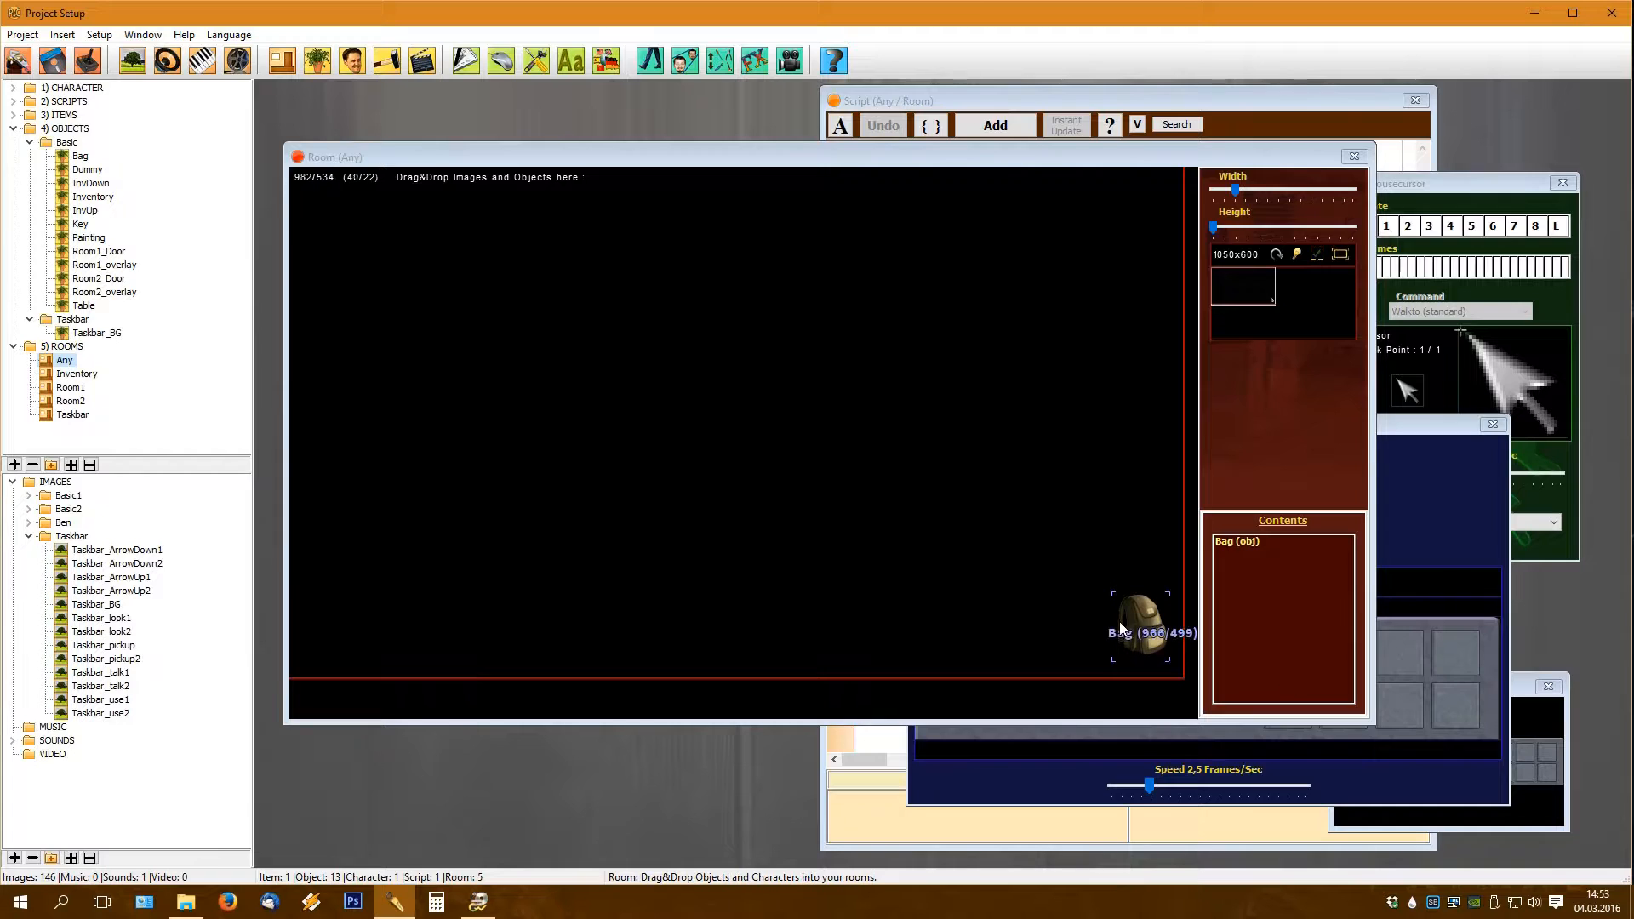
{"action": "left_click", "coordinate": [1152, 616]}
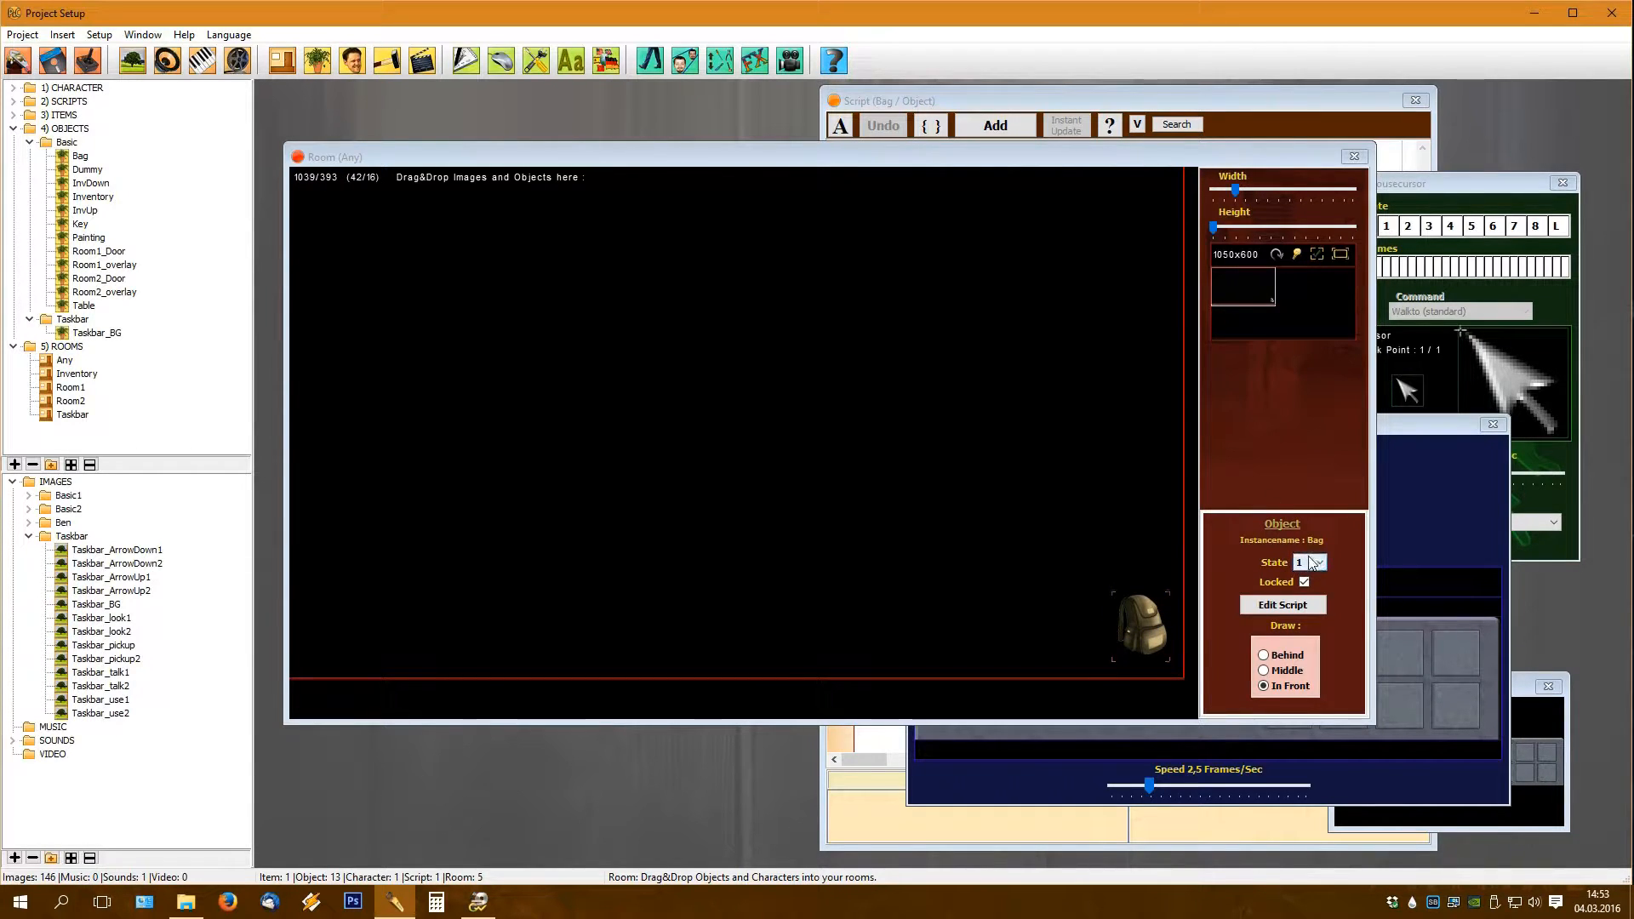
{"action": "left_click", "coordinate": [1317, 562]}
{"action": "scroll", "coordinate": [1313, 574], "scroll_direction": "up", "scroll_amount": 1}
{"action": "left_click", "coordinate": [1308, 577]}
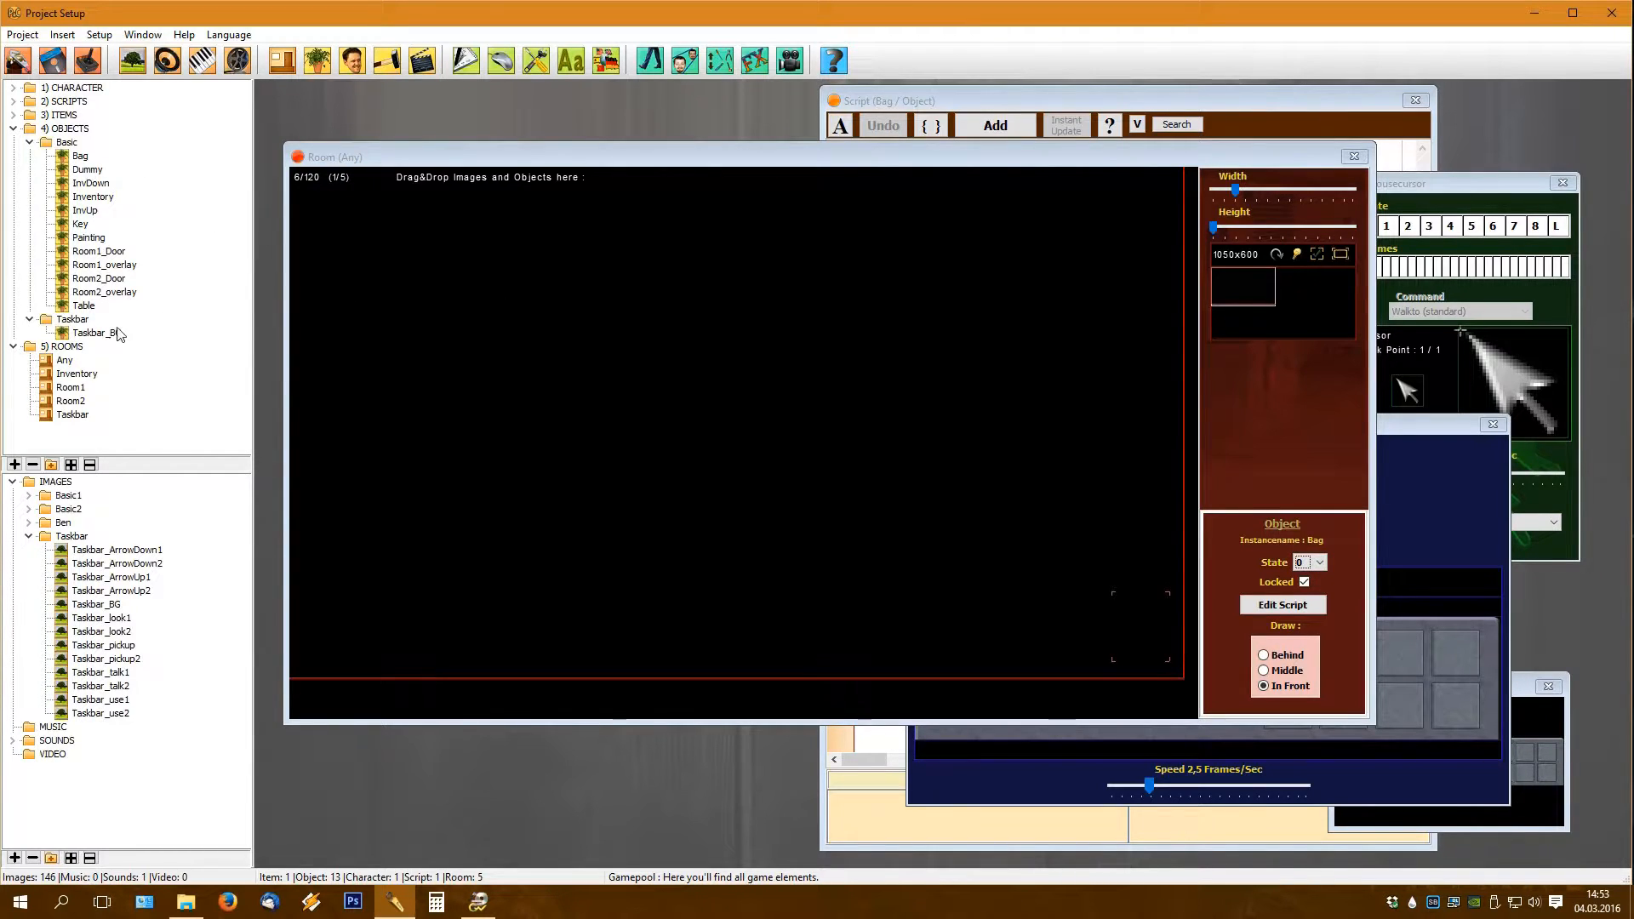
Step: Open the Taskbar room and create an object named TaskInvDown in the Taskbar object folder
{"action": "left_click", "coordinate": [72, 415]}
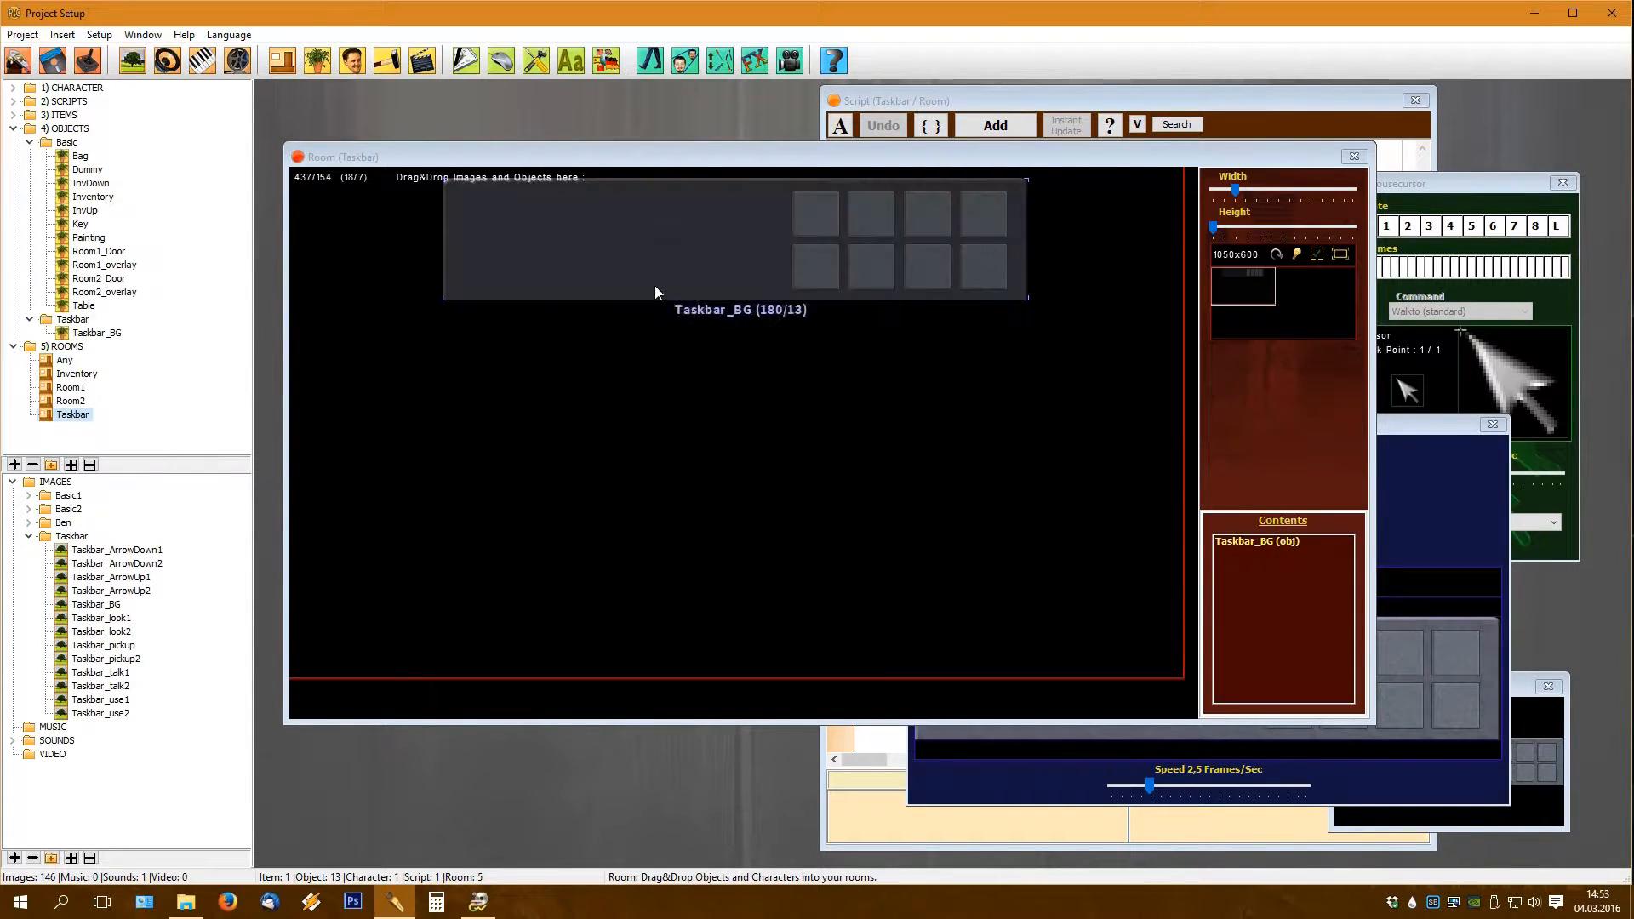
{"action": "left_click", "coordinate": [712, 247]}
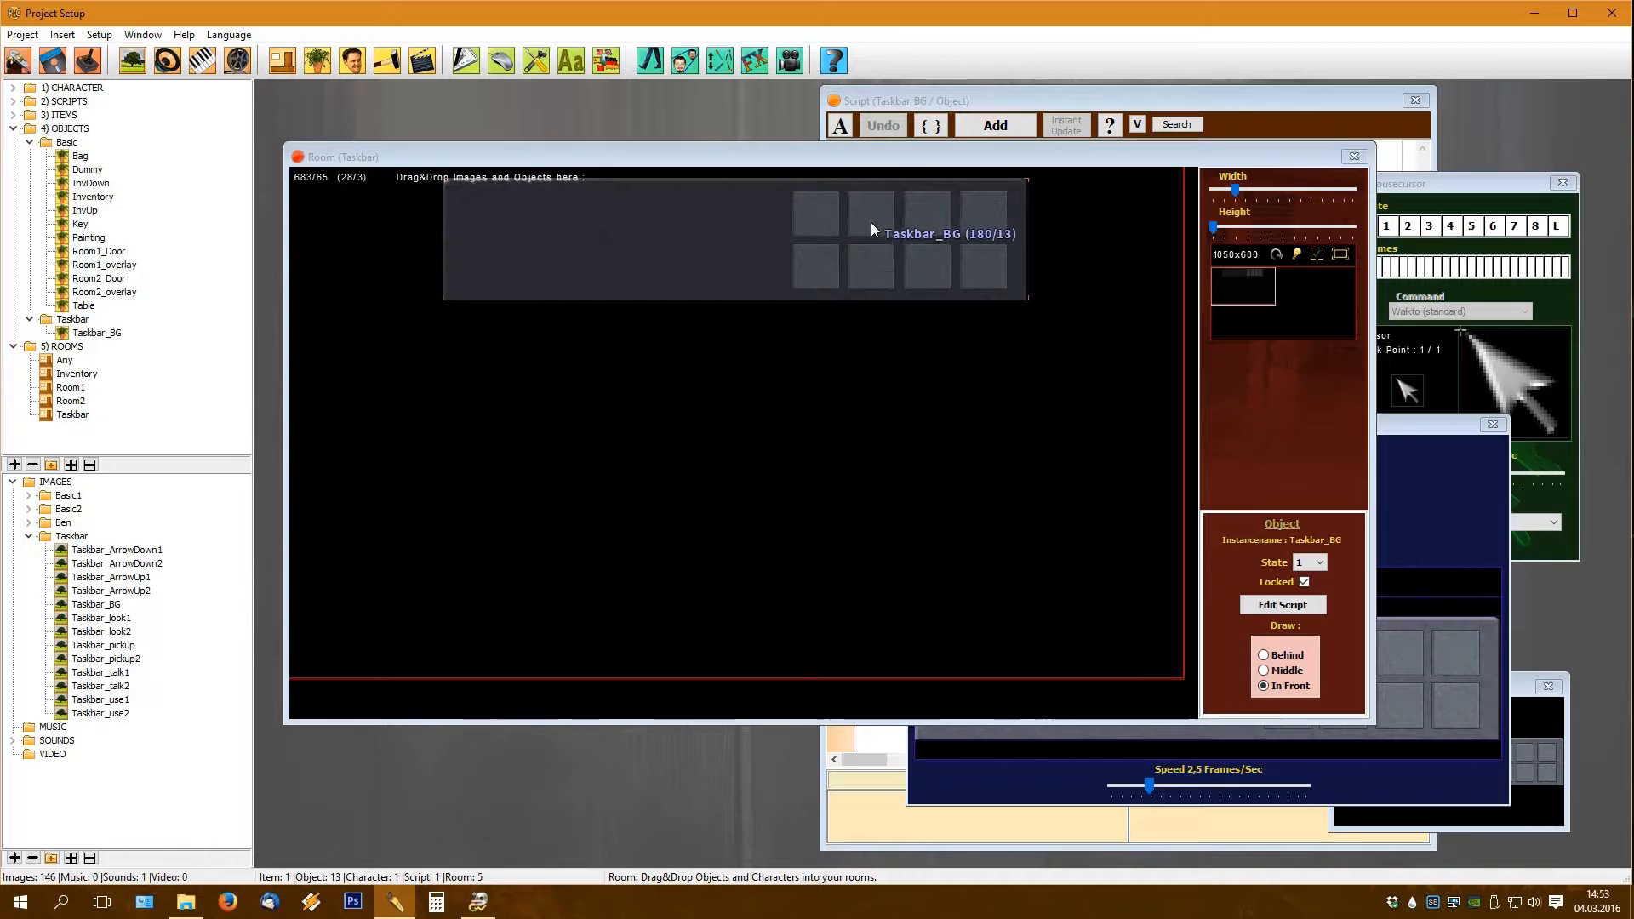
{"action": "left_click", "coordinate": [316, 66]}
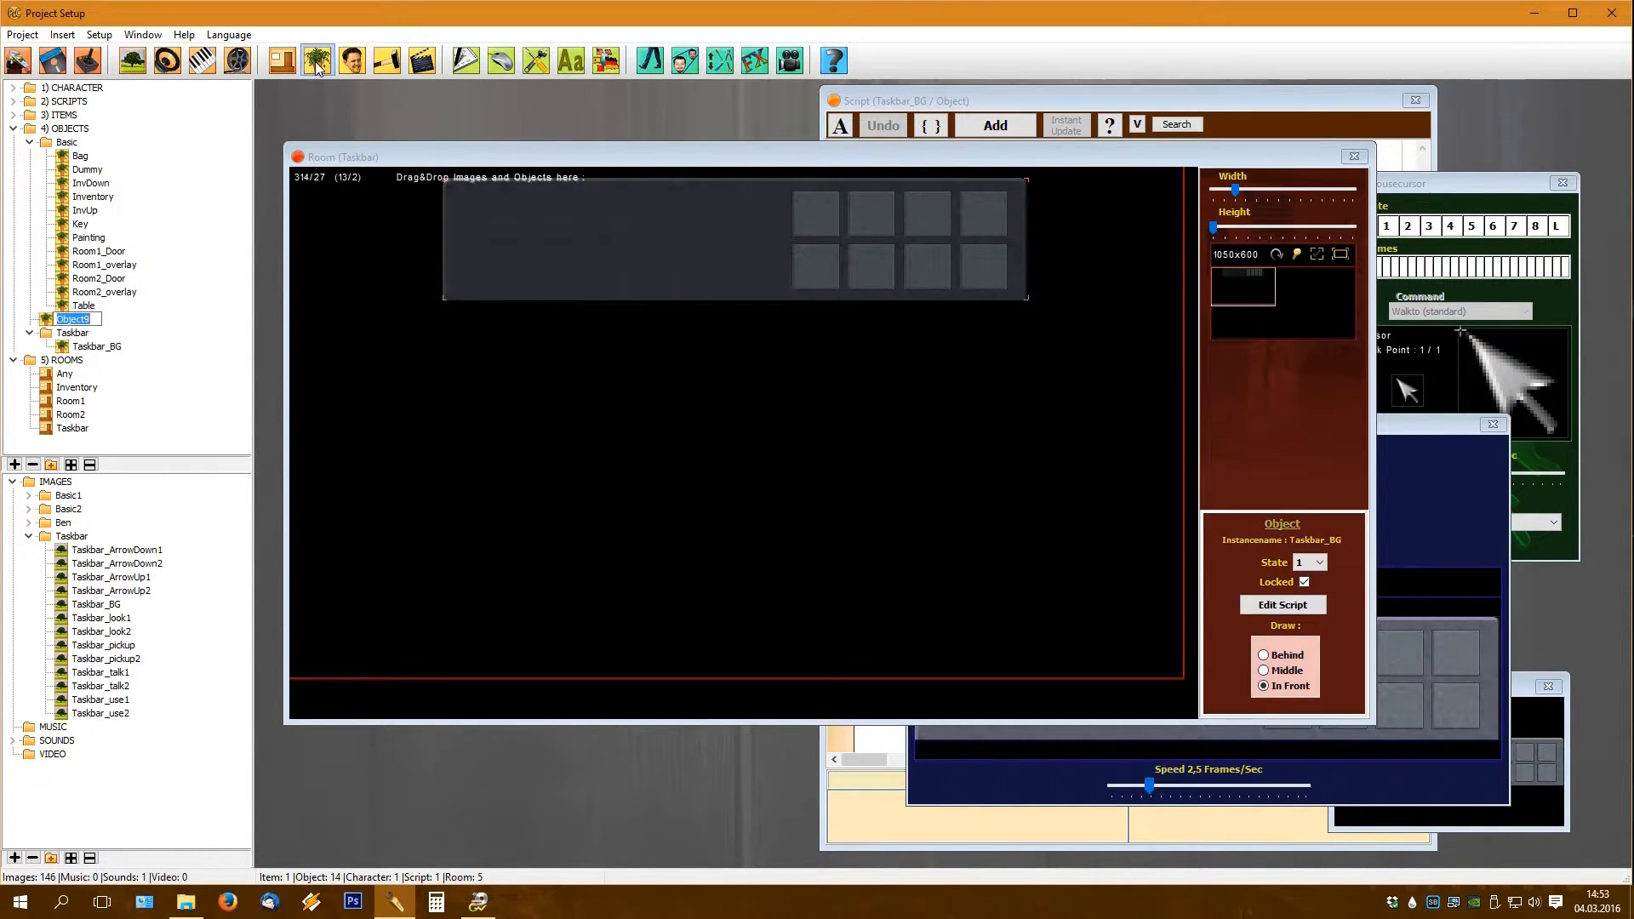
{"action": "type", "text": "TaskInvDown"}
{"action": "key", "text": "Return"}
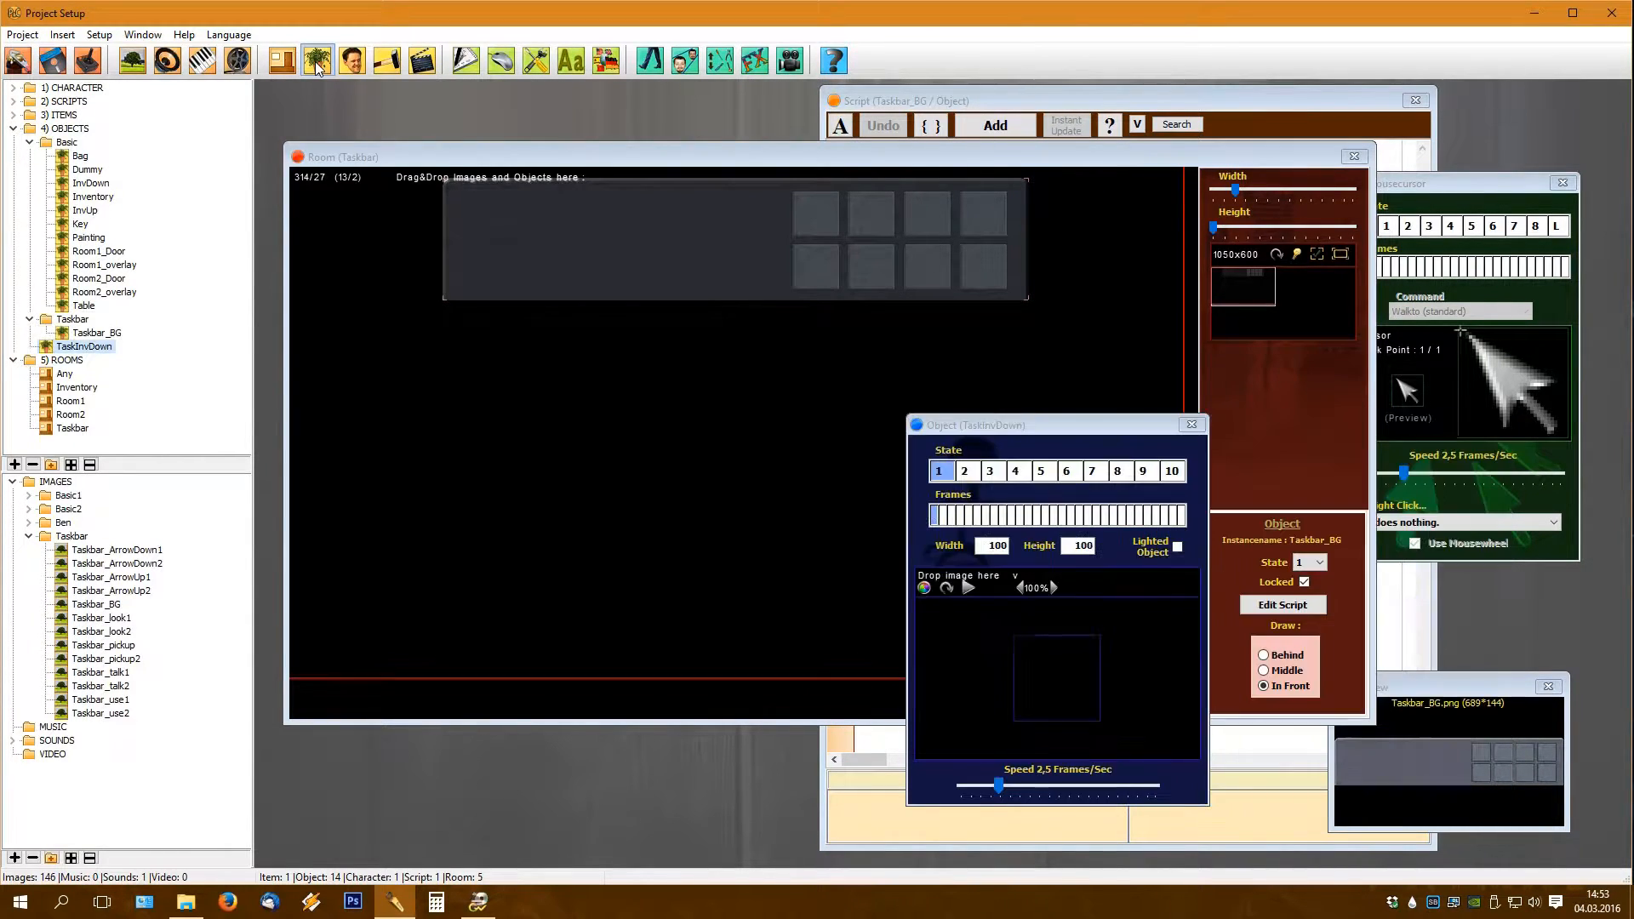
{"action": "left_click_drag", "start_coordinate": [84, 347], "coordinate": [85, 324]}
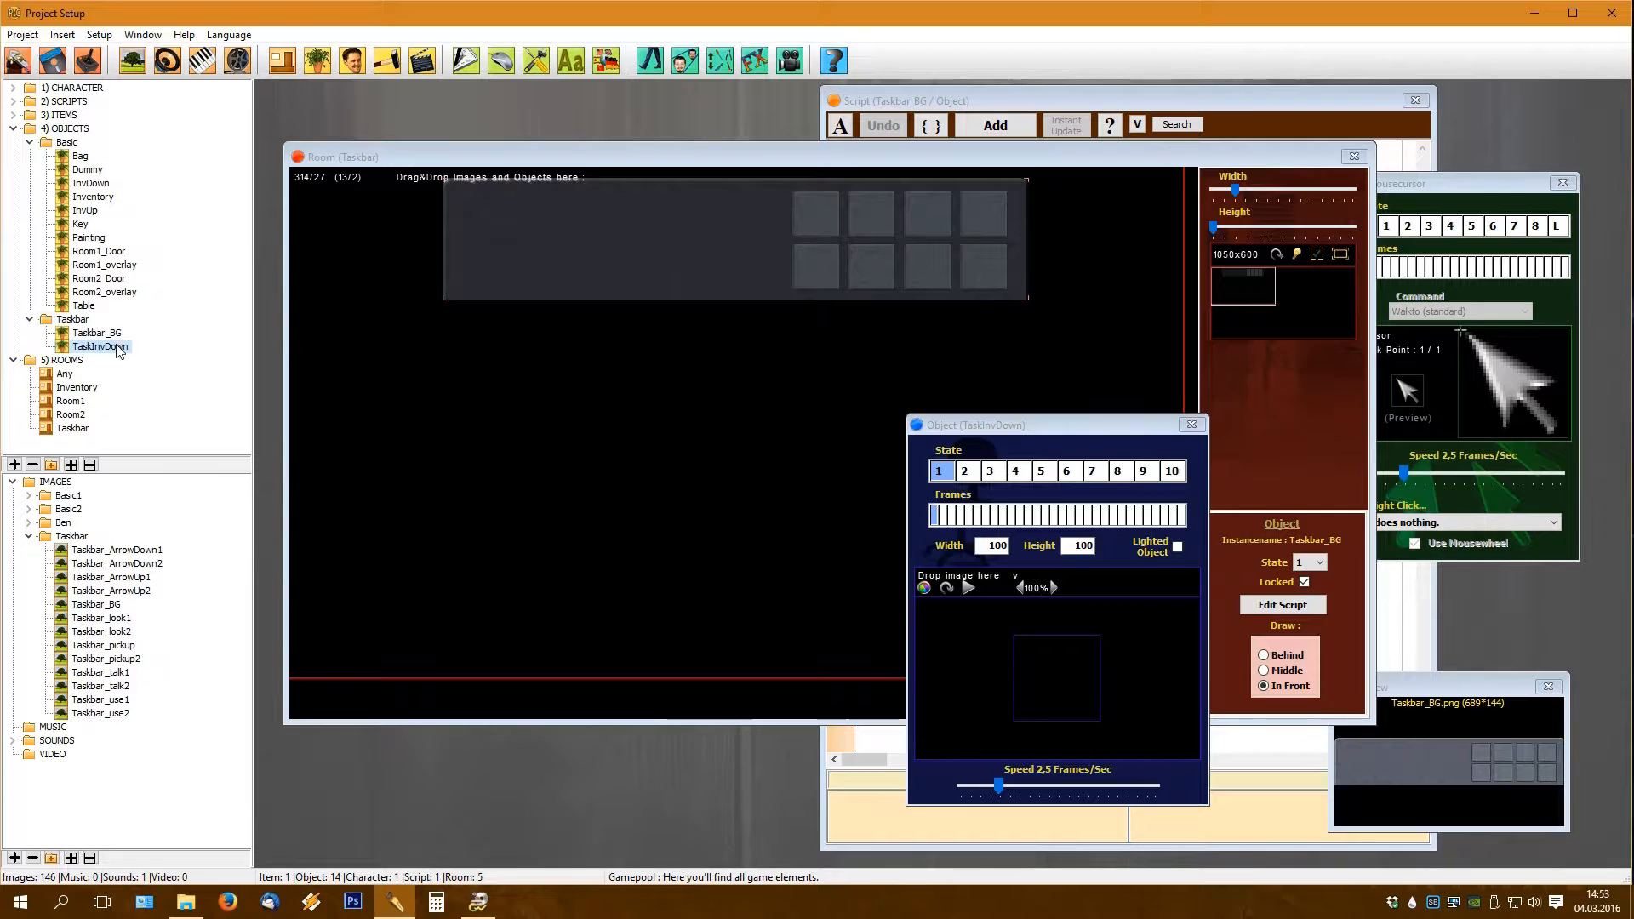
Step: Assign the Taskbar_ArrowDown2 image to state 1 of TaskInvDown and Taskbar_ArrowDown1 to state 2
{"action": "left_click", "coordinate": [151, 566]}
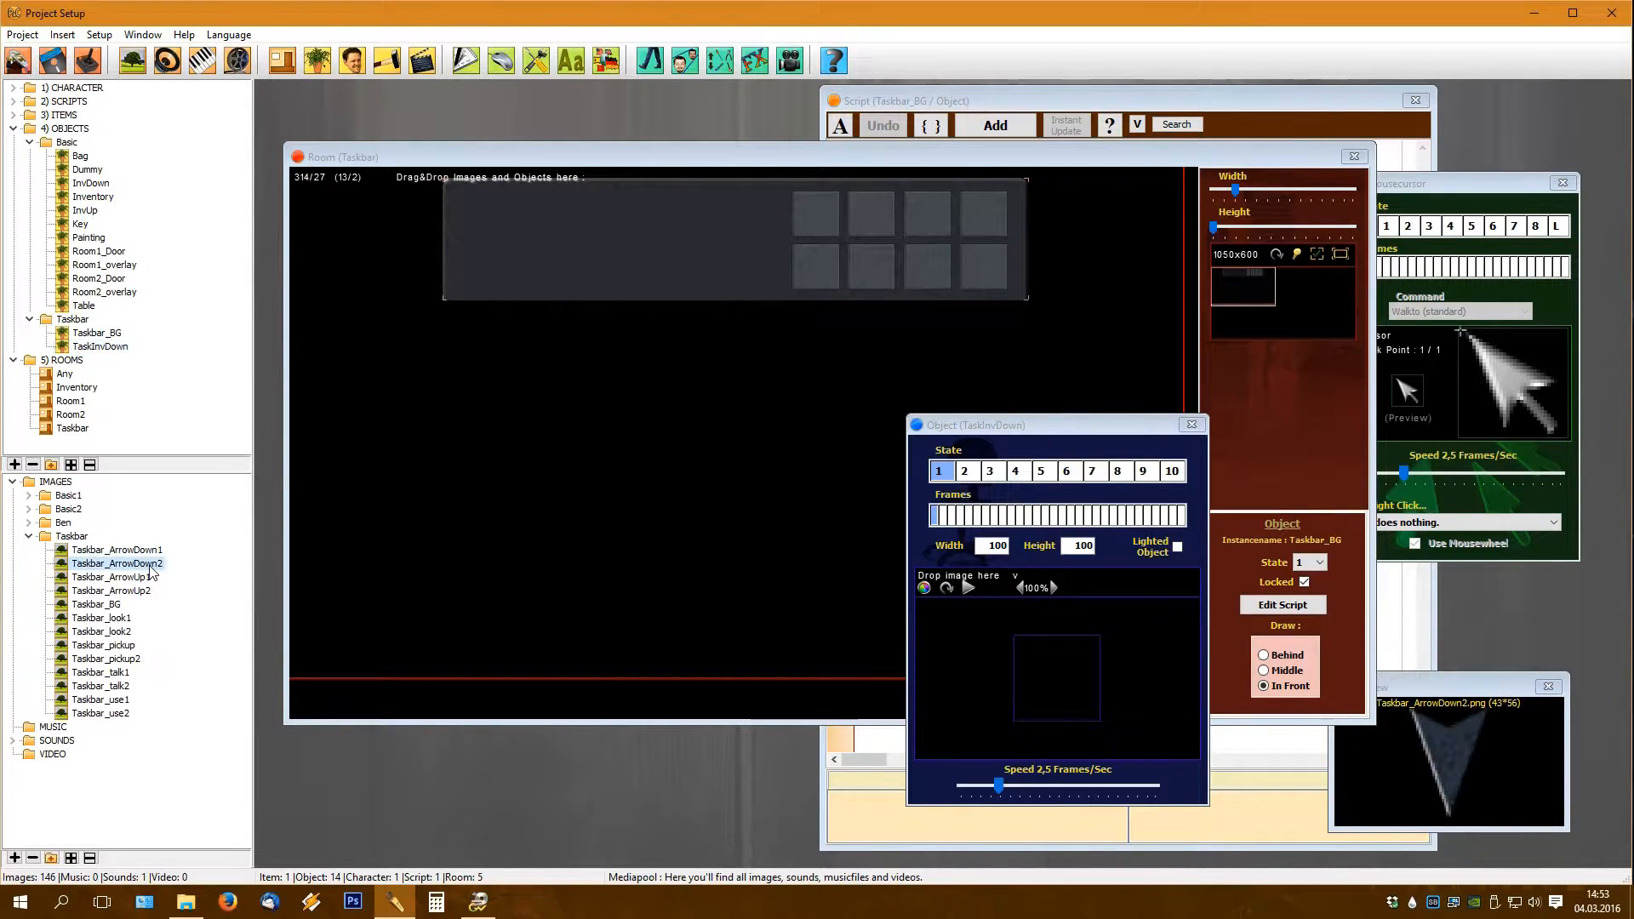
{"action": "left_click_drag", "start_coordinate": [936, 519], "coordinate": [936, 518]}
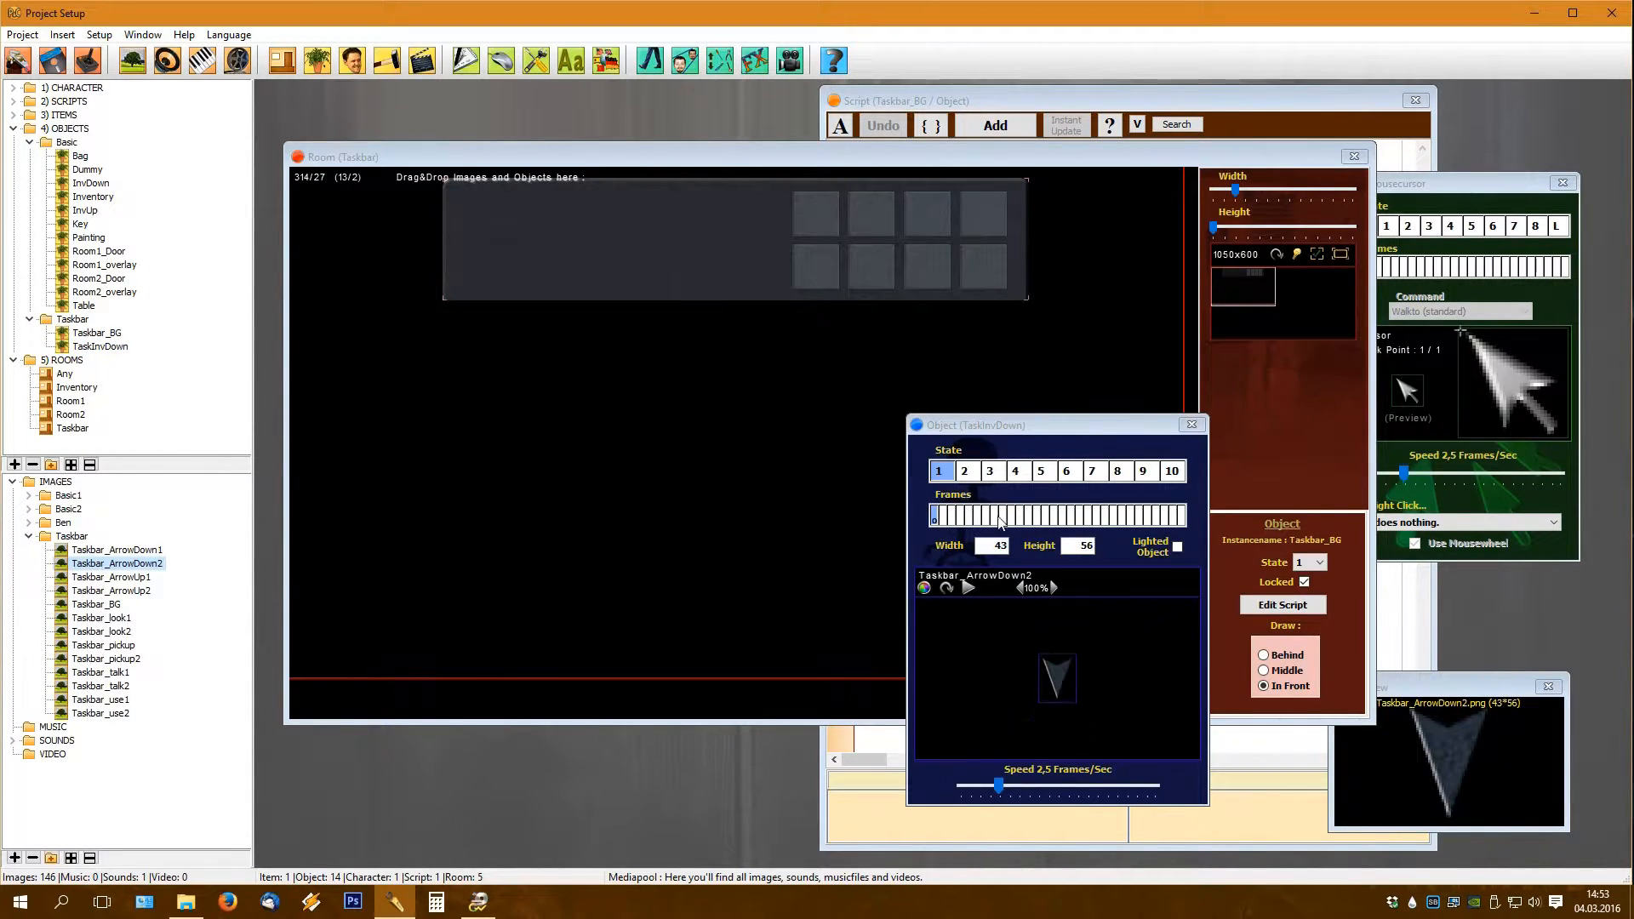
{"action": "left_click", "coordinate": [964, 472]}
{"action": "left_click_drag", "start_coordinate": [118, 549], "coordinate": [946, 521]}
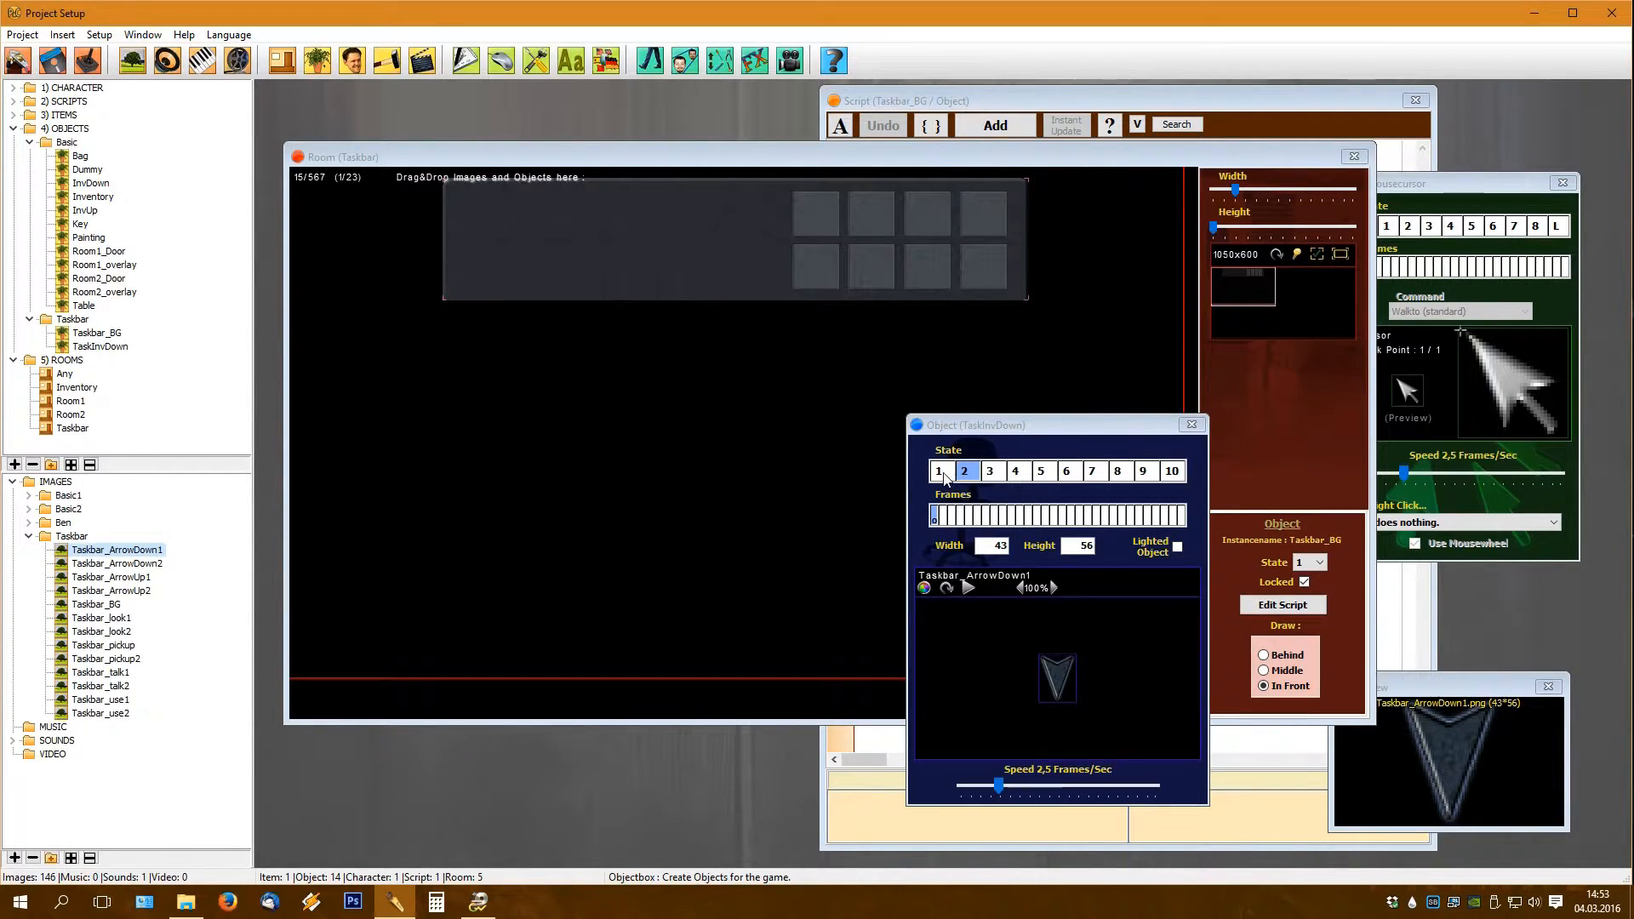
{"action": "left_click", "coordinate": [939, 471]}
Step: Create an object named TaskIndUp, with Taskbar_ArrowUp2 as state 1 and Taskbar_ArrowUp1 as state 2
{"action": "left_click", "coordinate": [316, 60]}
{"action": "type", "text": "TaskInd"}
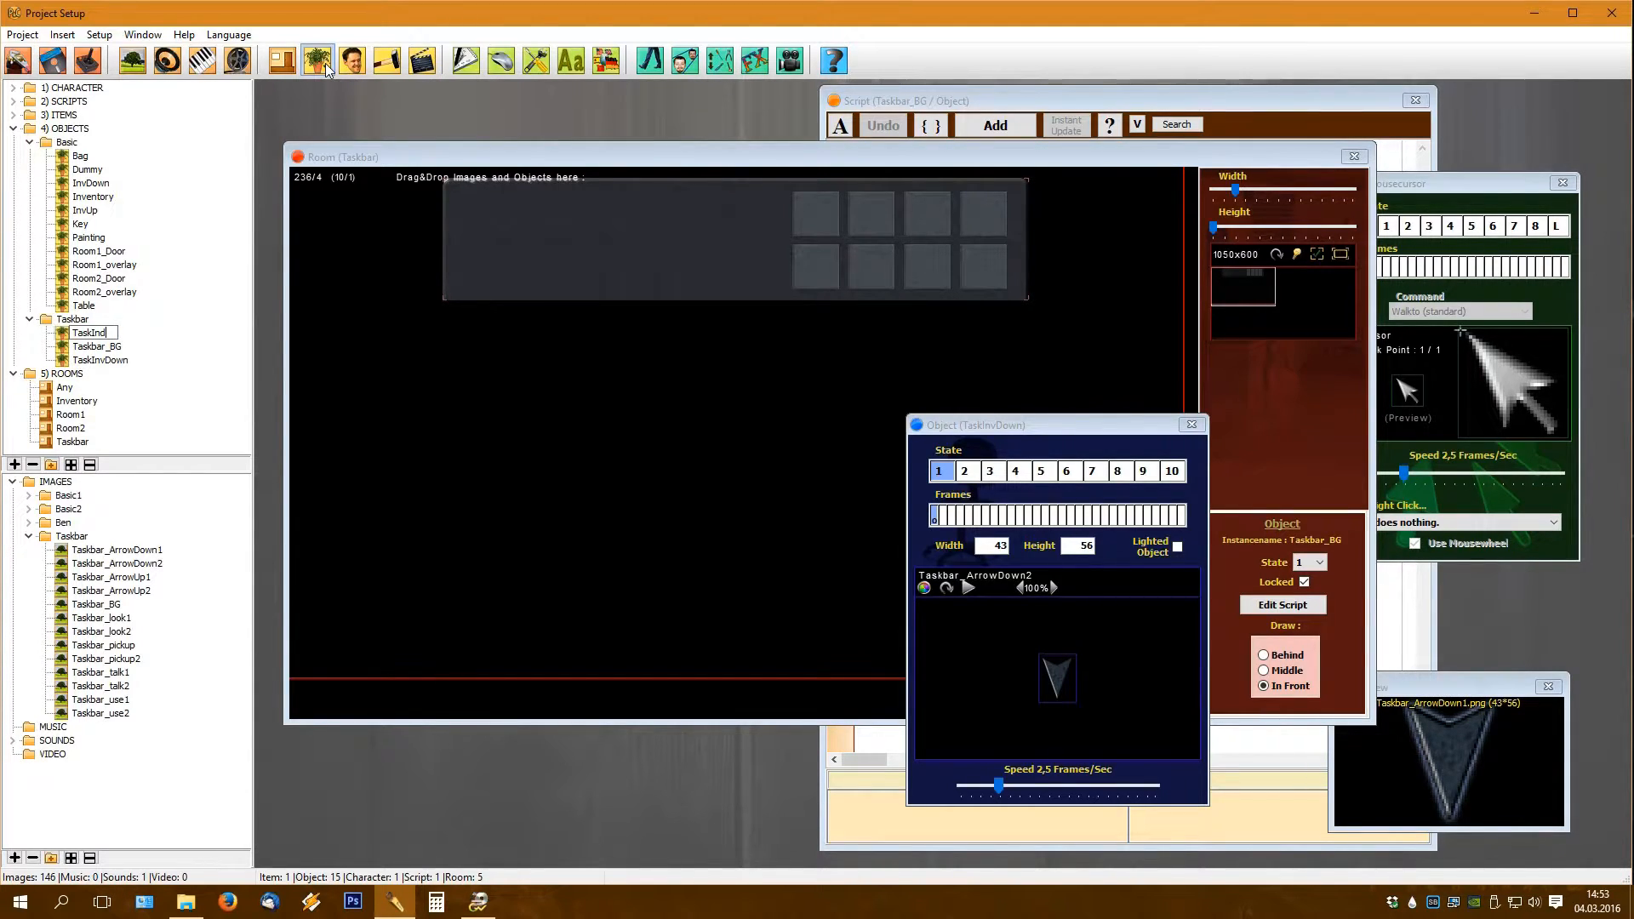
{"action": "key", "text": "Return"}
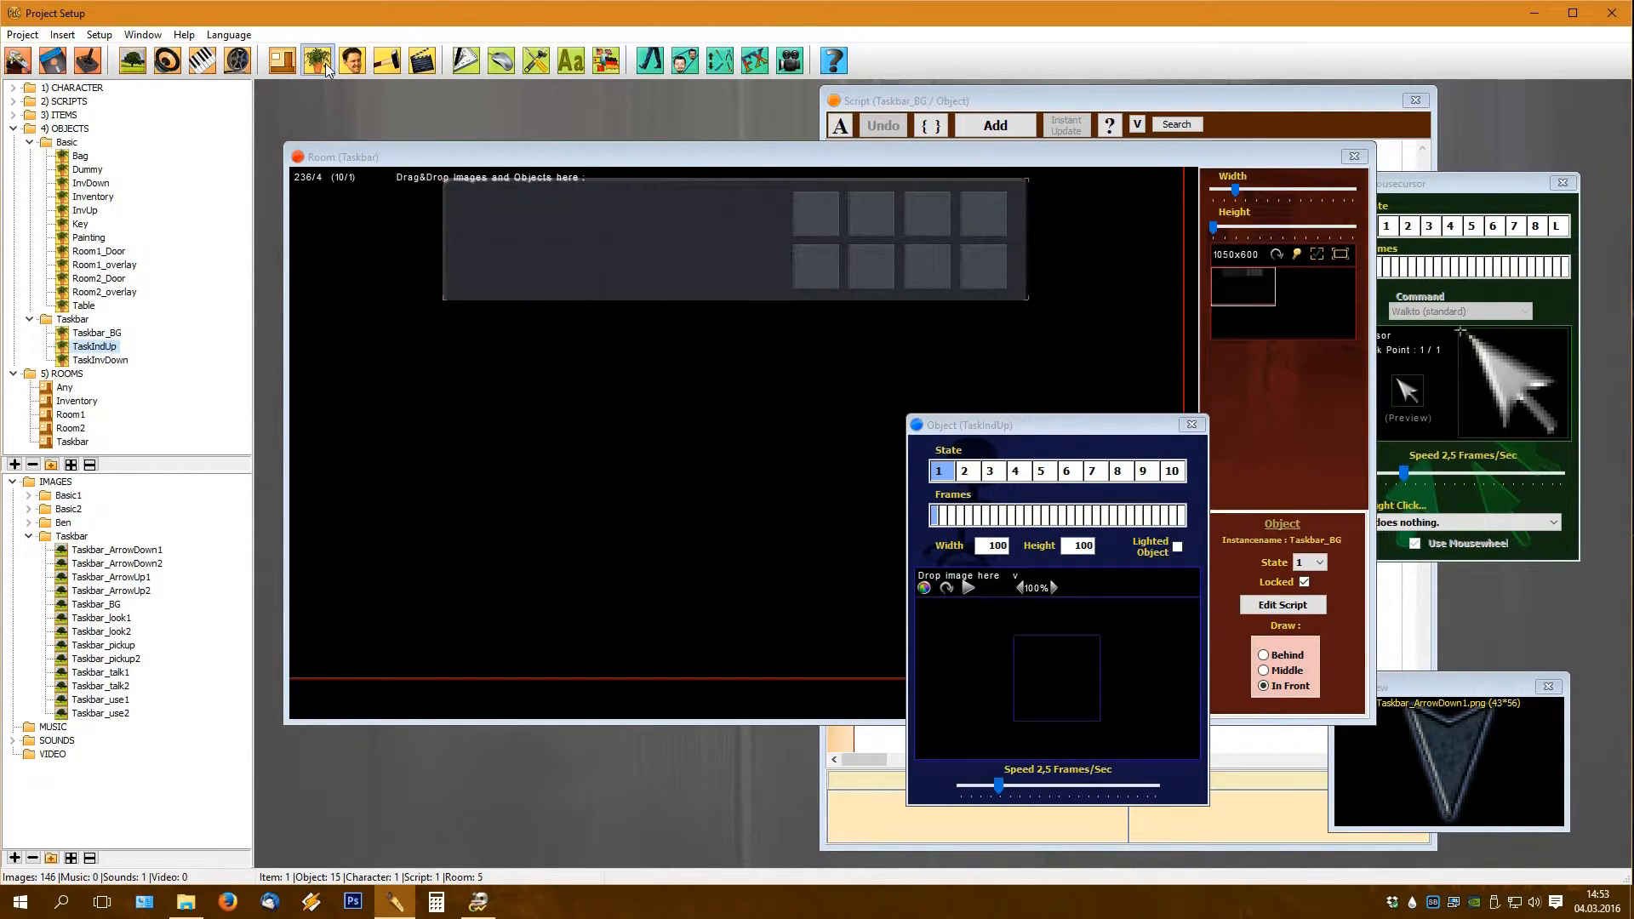
{"action": "left_click", "coordinate": [136, 589]}
{"action": "left_click", "coordinate": [964, 470]}
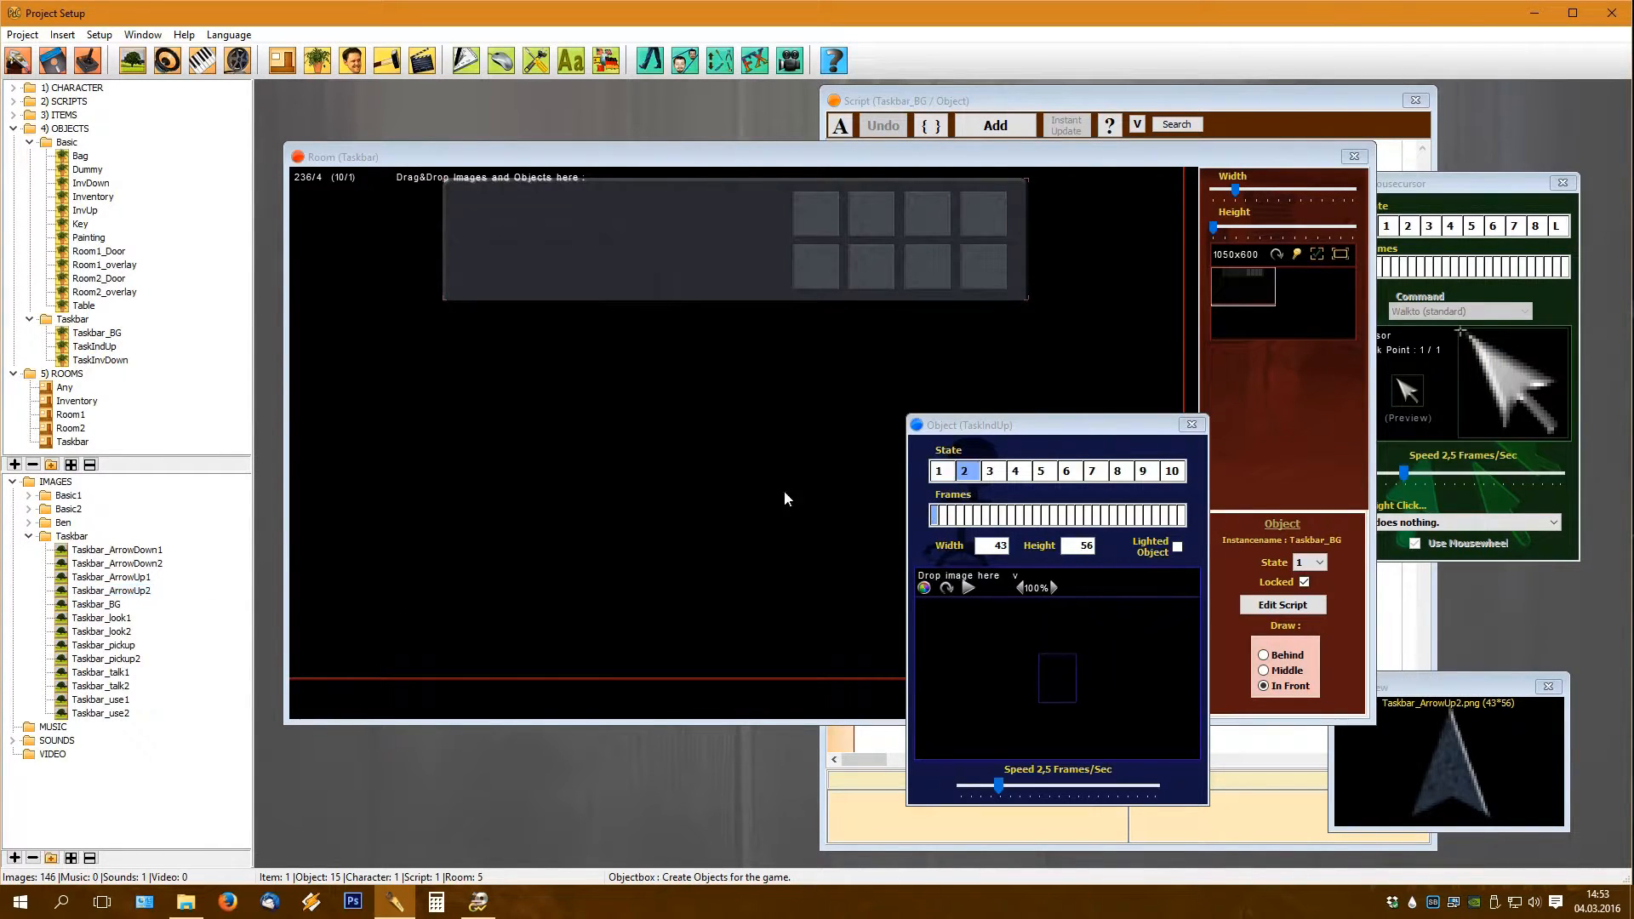
{"action": "left_click_drag", "start_coordinate": [111, 577], "coordinate": [935, 517]}
Step: Place TaskIndUp at 544/23 beside the taskbar's item slots and TaskInvDown directly beneath it
{"action": "left_click_drag", "start_coordinate": [109, 353], "coordinate": [775, 233]}
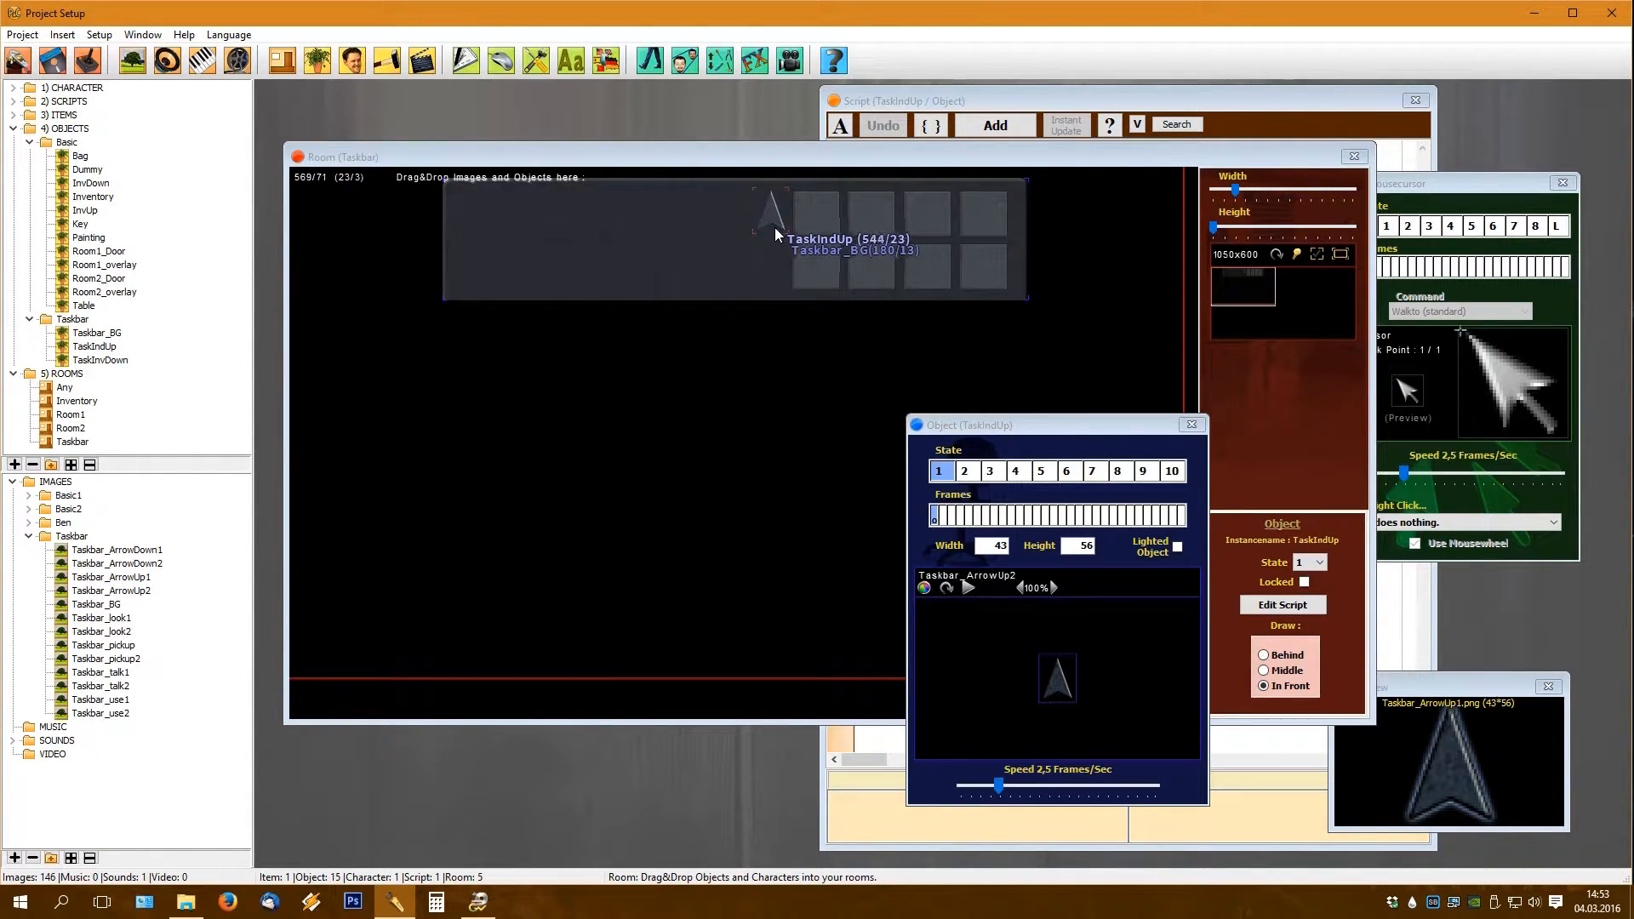
{"action": "mouse_move", "coordinate": [102, 360]}
{"action": "left_mouse_down"}
{"action": "mouse_move", "coordinate": [701, 251]}
{"action": "mouse_move", "coordinate": [719, 292]}
{"action": "mouse_move", "coordinate": [774, 282]}
{"action": "left_mouse_up"}
Step: In the up arrow's script, add an on (mouse) event with the command setobj (TaskInvUp ; 2)
{"action": "left_click", "coordinate": [771, 213]}
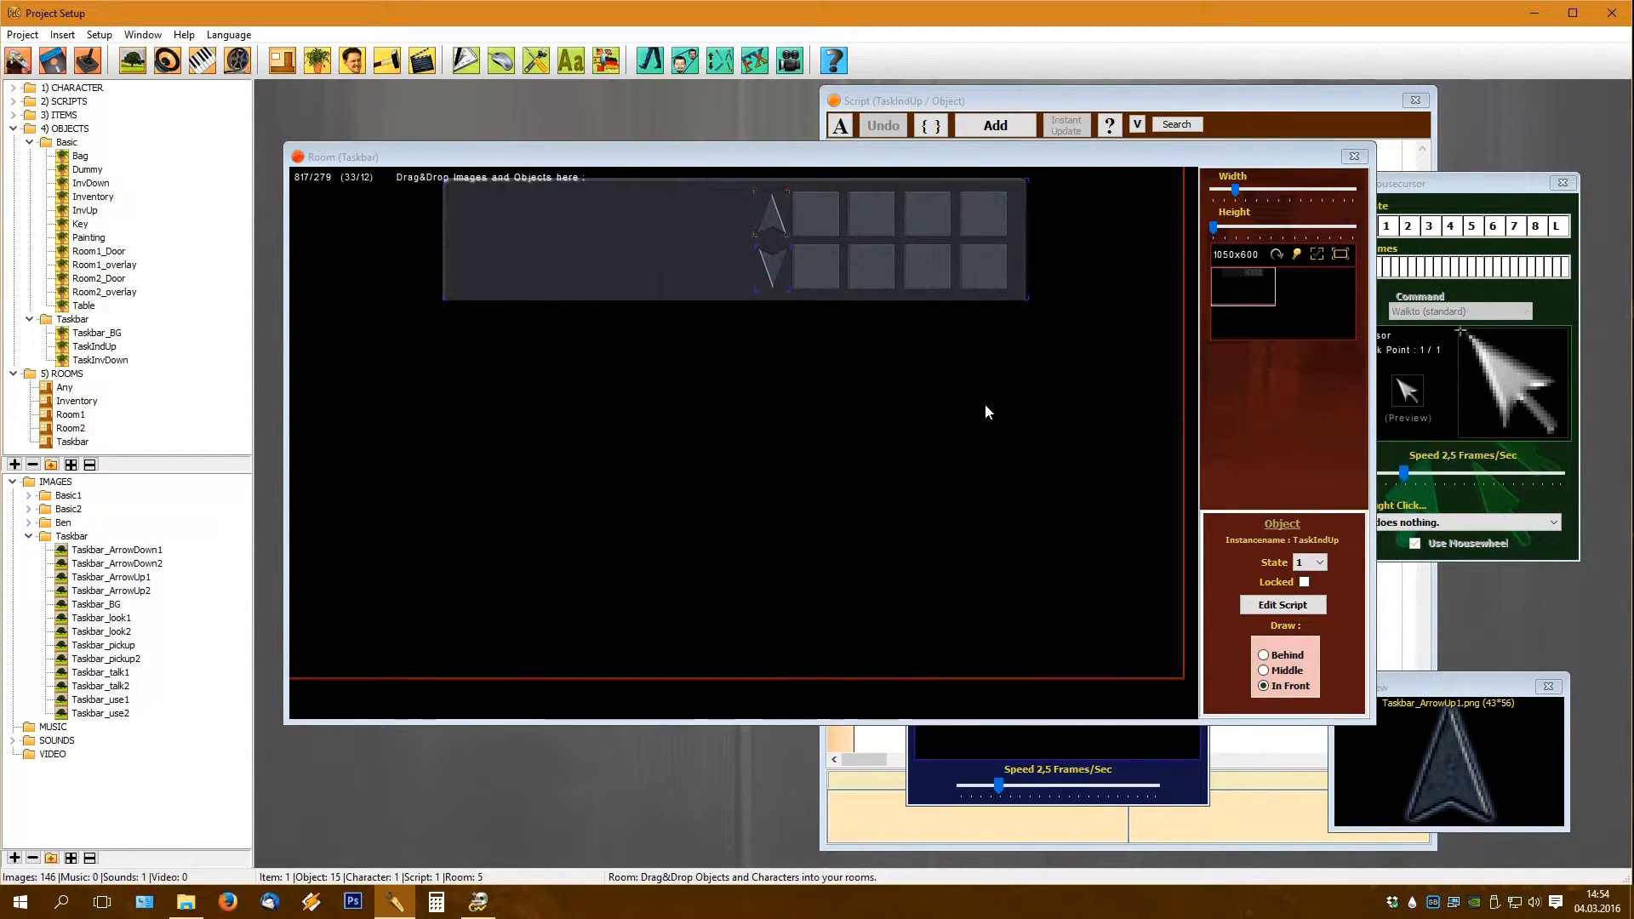
{"action": "left_click", "coordinate": [1024, 98]}
{"action": "type", "text": "on (mouse)"}
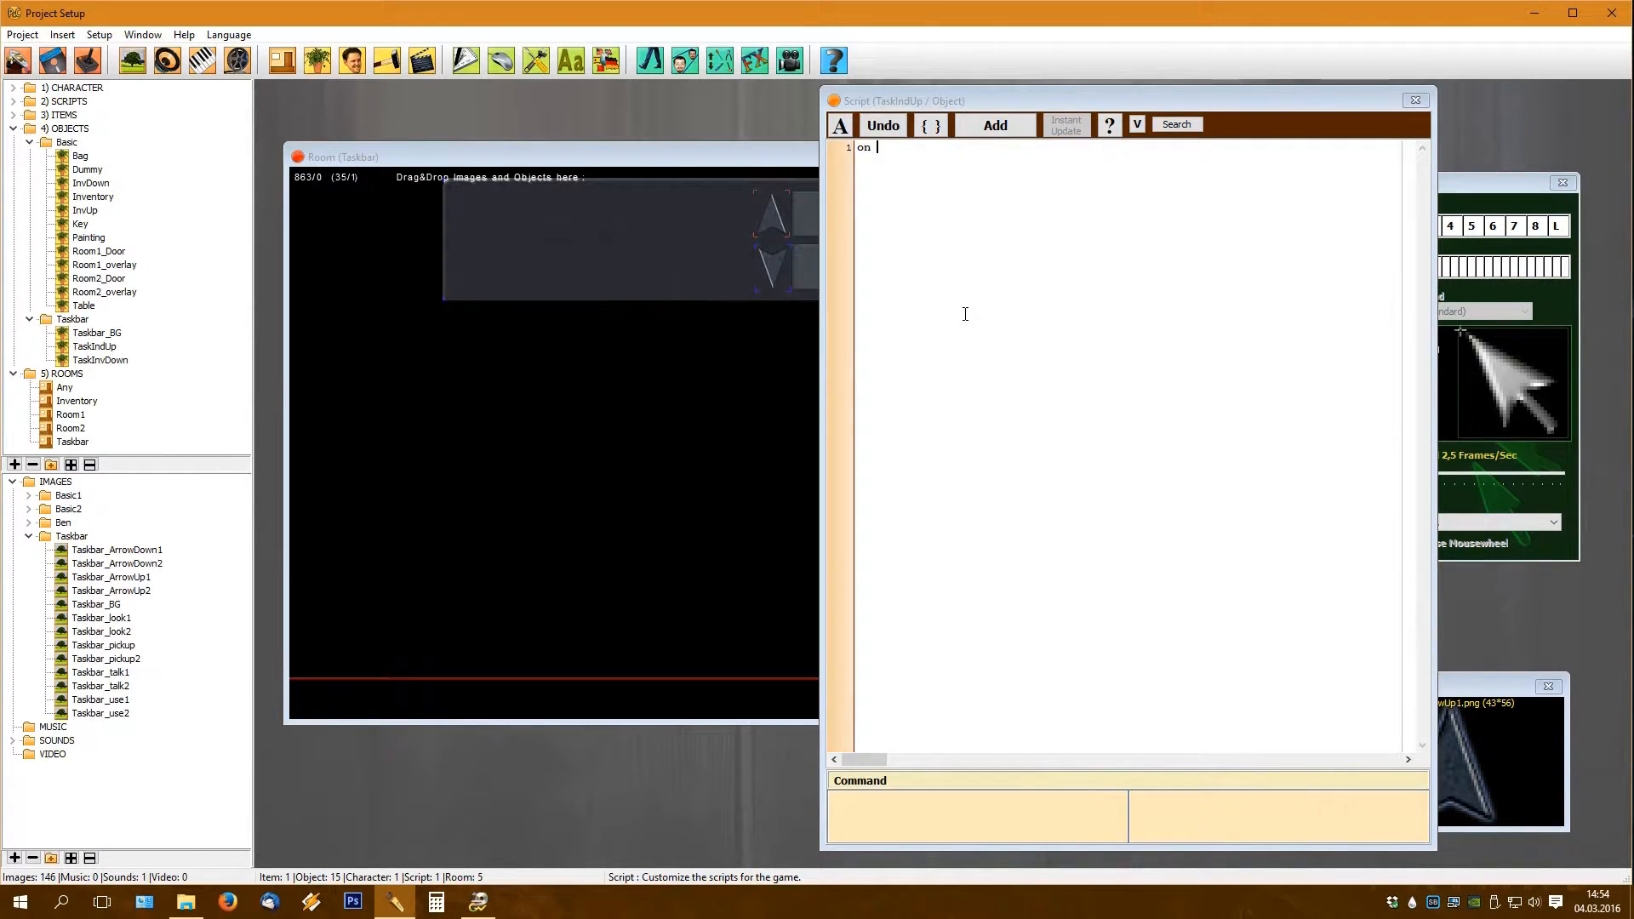
{"action": "key", "text": "Return"}
{"action": "type", "text": "set"}
{"action": "type", "text": "obj ("}
{"action": "type", "text": "TaskInvDo"}
{"action": "key", "text": "BackSpace"}
{"action": "key", "text": "BackSpace"}
{"action": "type", "text": "Up ; 2)  "}
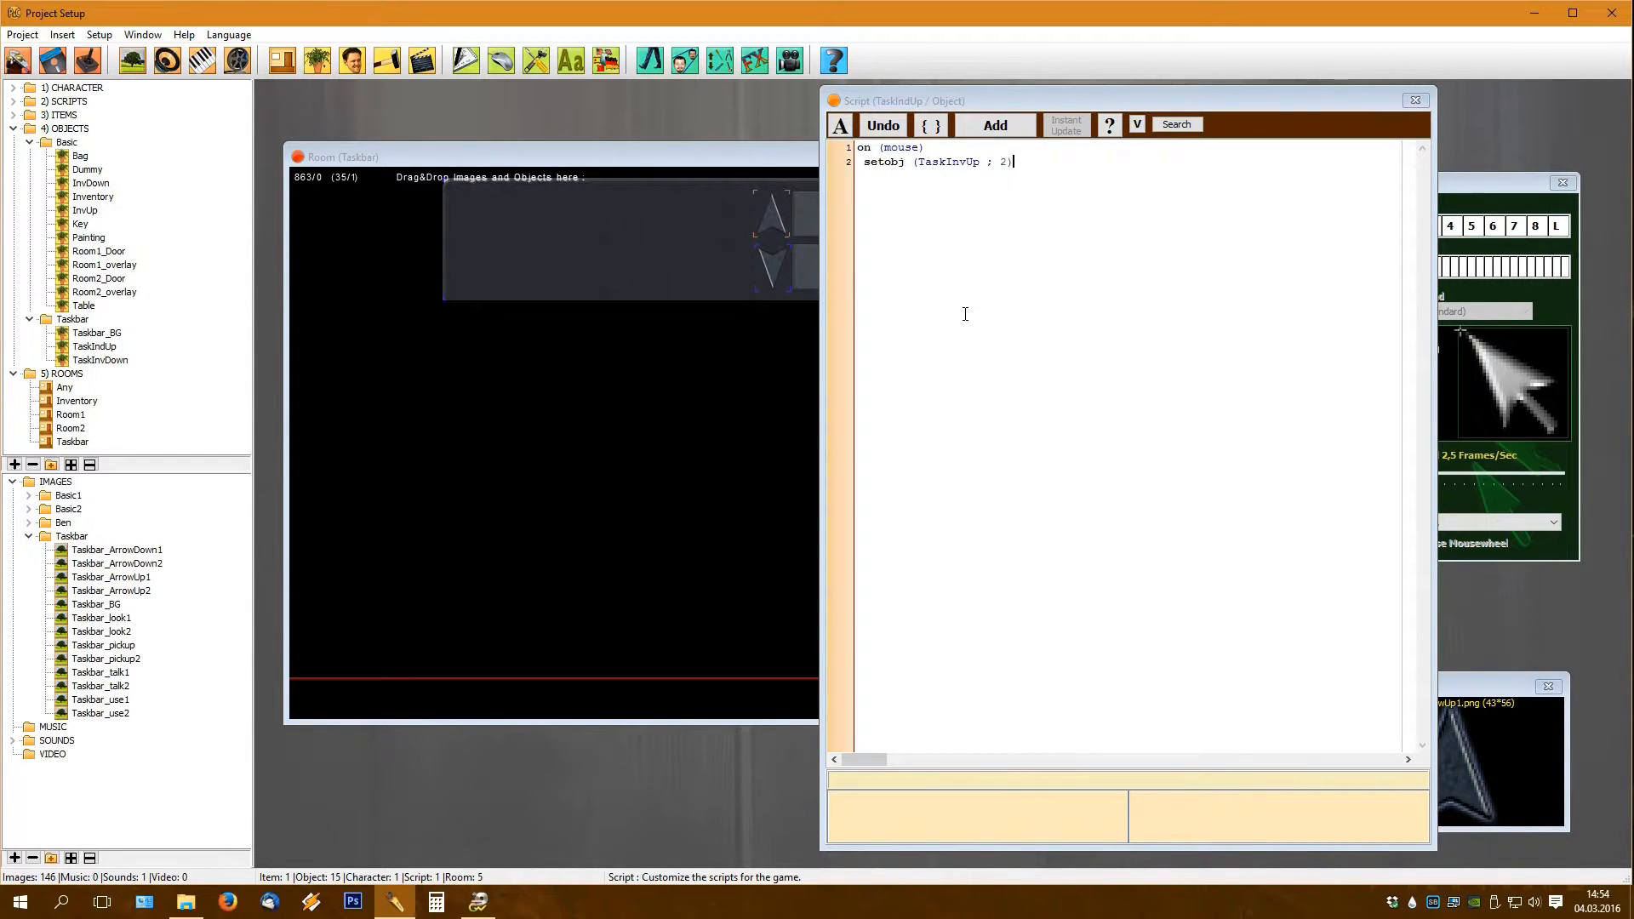
Step: Add an on (mouseout) event with setobj (TaskInvUp ; 1) to the up arrow's script
{"action": "type", "text": "on (mouseout)  set"}
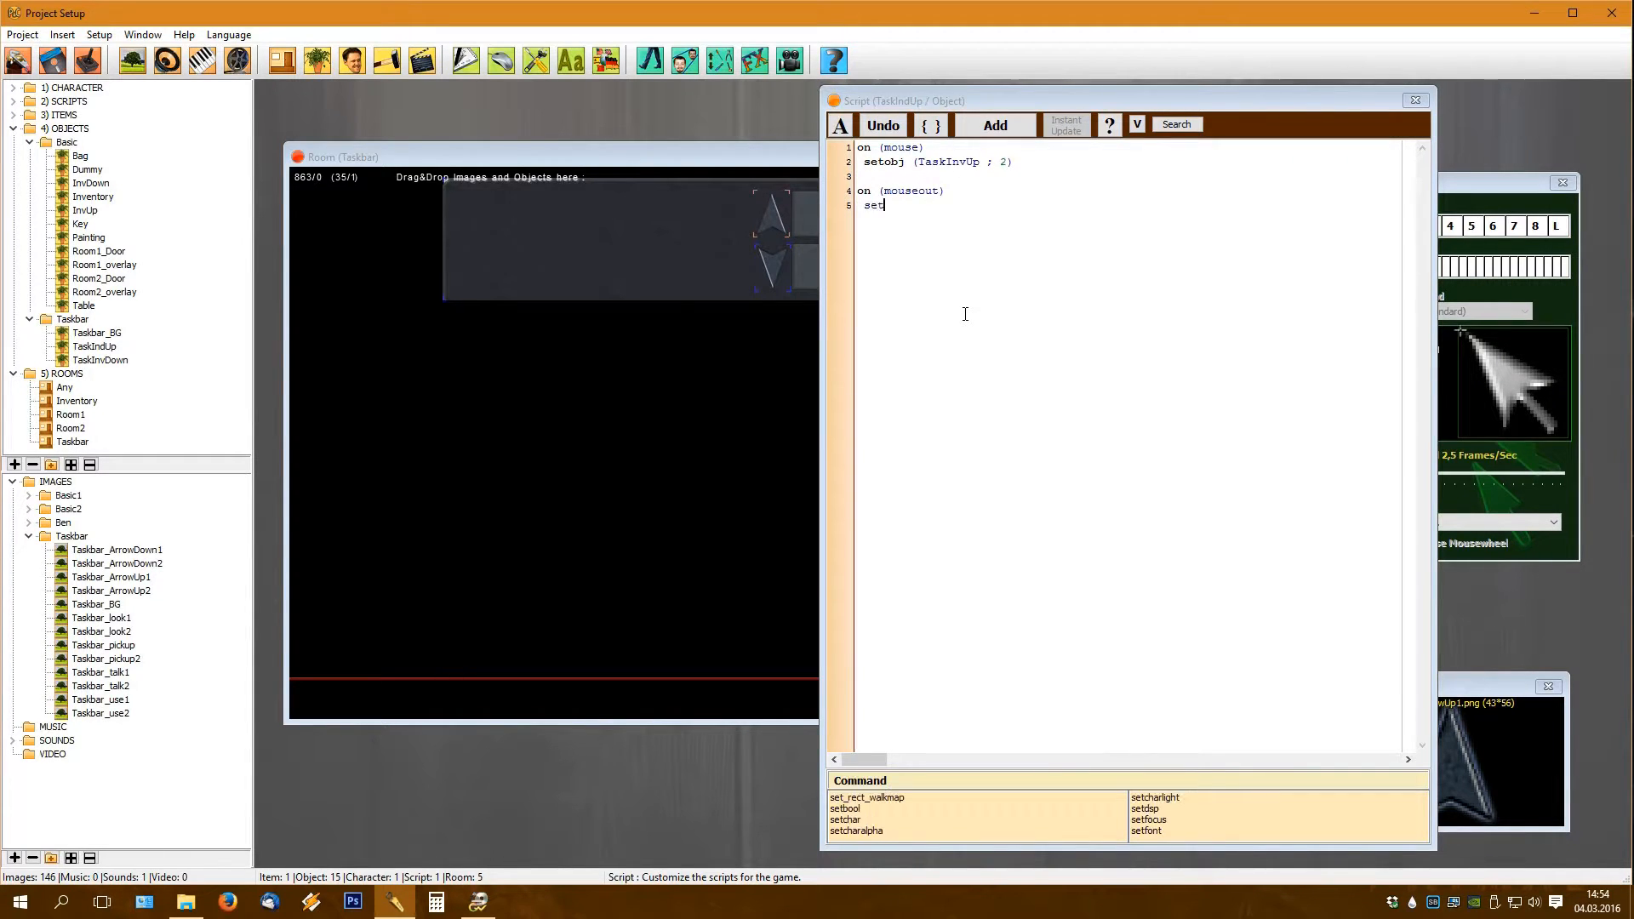
{"action": "type", "text": "obj (Taskba"}
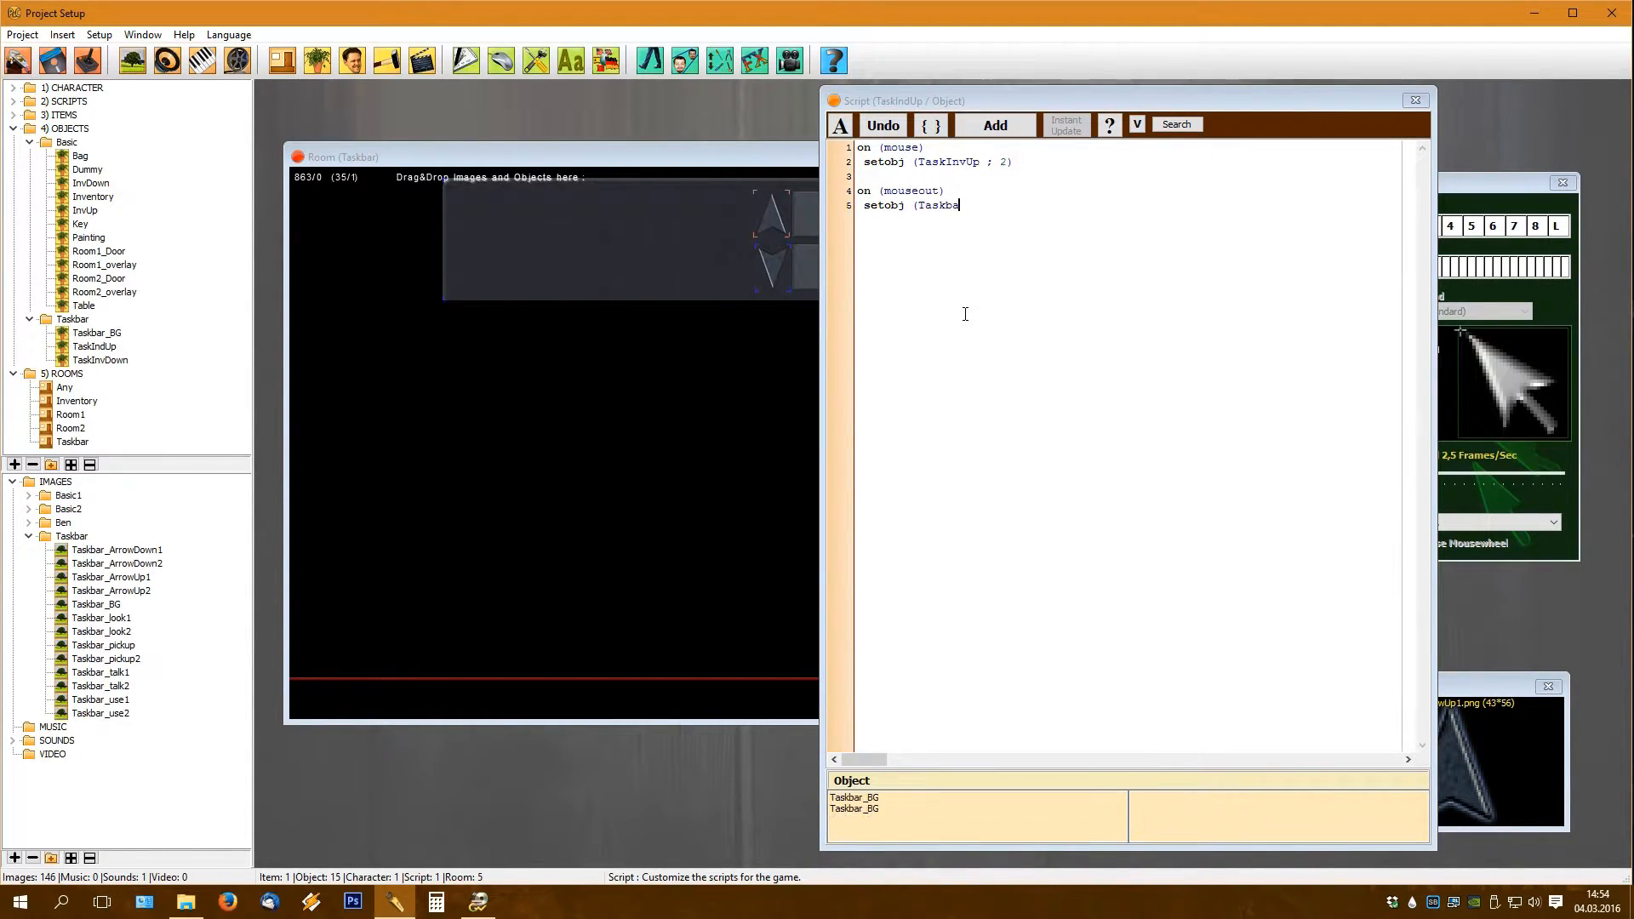
{"action": "type", "text": "rUp"}
{"action": "key", "text": "BackSpace"}
{"action": "key", "text": "BackSpace"}
{"action": "key", "text": "BackSpace"}
{"action": "key", "text": "BackSpace"}
{"action": "key", "text": "BackSpace"}
{"action": "type", "text": "InvU"}
{"action": "type", "text": "p ; 1"}
{"action": "type", "text": ")  "}
Step: Add an on (click) event that runs inv_up (4) to the up arrow's script
{"action": "type", "text": "on ("}
{"action": "type", "text": "click)"}
{"action": "key", "text": "Return"}
{"action": "type", "text": "ind_up"}
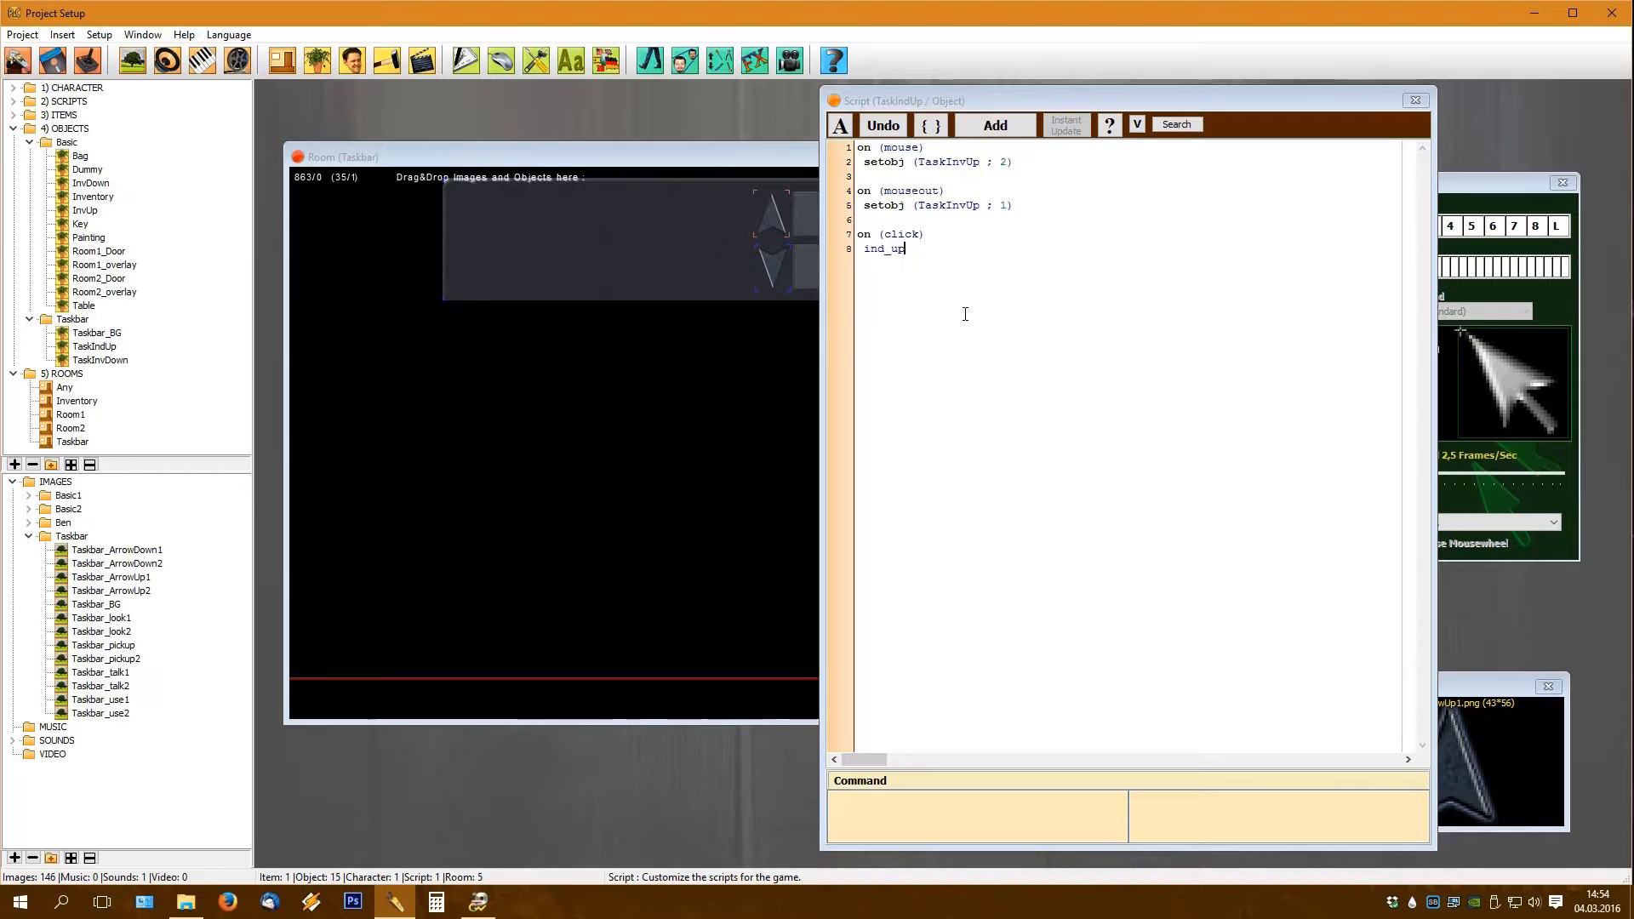
{"action": "key", "text": "BackSpace"}
{"action": "key", "text": "Tab"}
{"action": "key", "text": "BackSpace"}
{"action": "key", "text": "BackSpace"}
{"action": "key", "text": "BackSpace"}
{"action": "key", "text": "BackSpace"}
{"action": "key", "text": "BackSpace"}
{"action": "key", "text": "BackSpace"}
{"action": "key", "text": "BackSpace"}
{"action": "key", "text": "BackSpace"}
{"action": "key", "text": "BackSpace"}
{"action": "key", "text": "BackSpace"}
{"action": "key", "text": "BackSpace"}
{"action": "type", "text": "v"}
{"action": "key", "text": "Tab"}
{"action": "key", "text": "BackSpace"}
{"action": "key", "text": "BackSpace"}
{"action": "key", "text": "BackSpace"}
{"action": "key", "text": "BackSpace"}
{"action": "type", "text": "up (4)"}
Step: Copy the up arrow's whole script into the script of the placed TaskInvDown object
{"action": "left_click", "coordinate": [773, 150]}
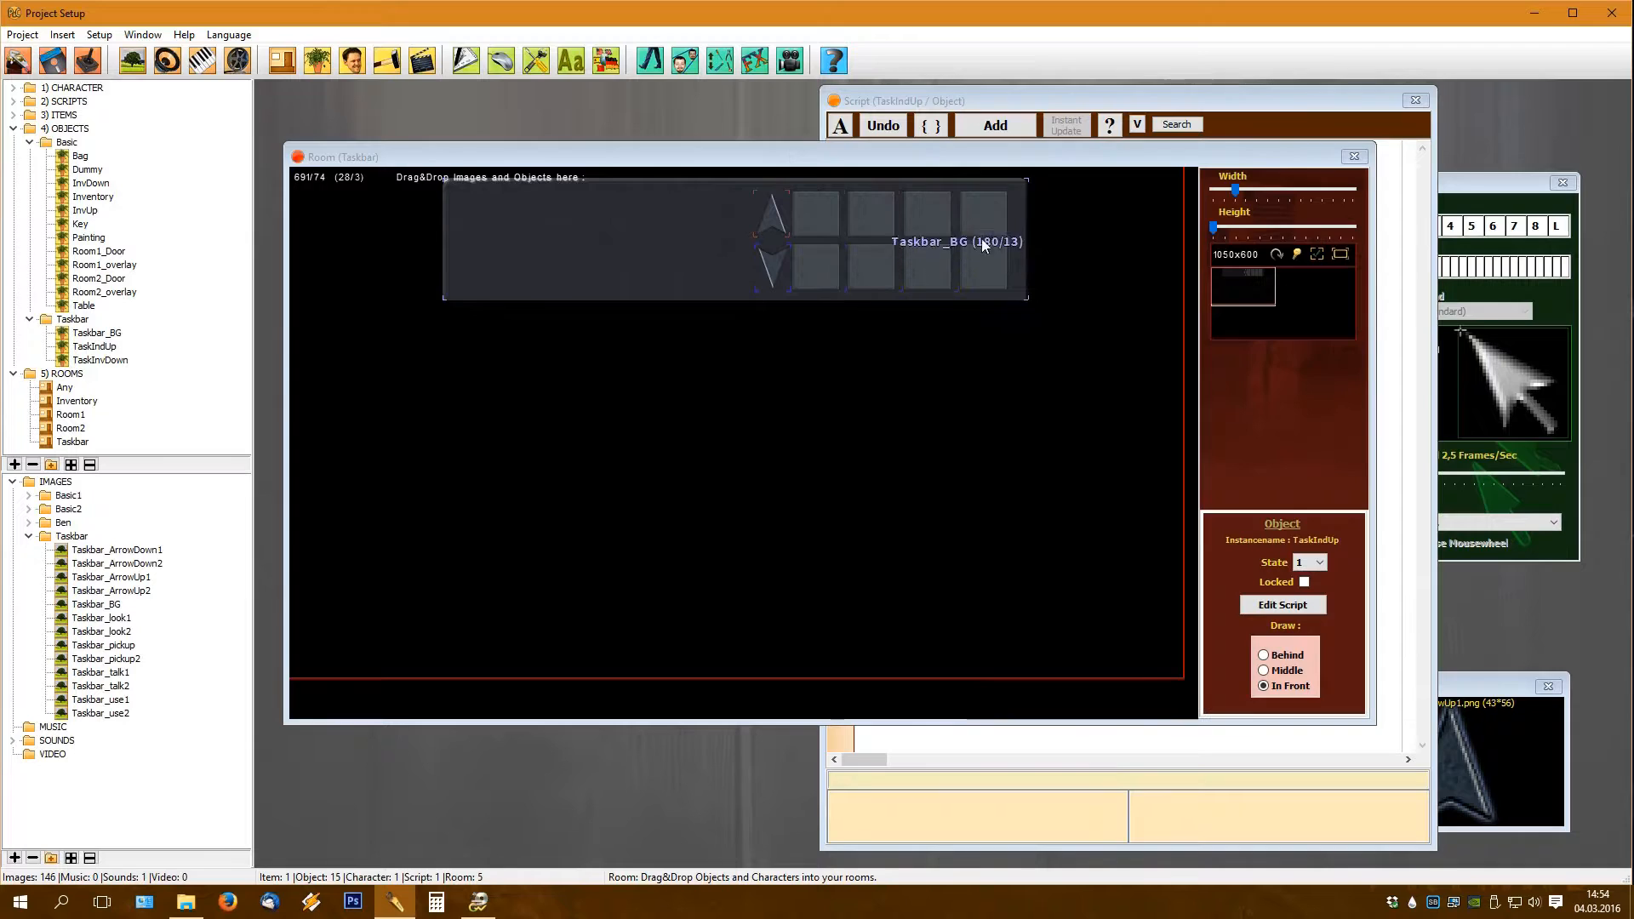
{"action": "left_click", "coordinate": [1106, 107]}
{"action": "left_click_drag", "start_coordinate": [953, 255], "coordinate": [859, 143]}
{"action": "right_click", "coordinate": [961, 171]}
{"action": "left_click", "coordinate": [1003, 207]}
{"action": "left_click", "coordinate": [768, 272]}
{"action": "left_click", "coordinate": [961, 233]}
{"action": "key", "text": "ctrl+v"}
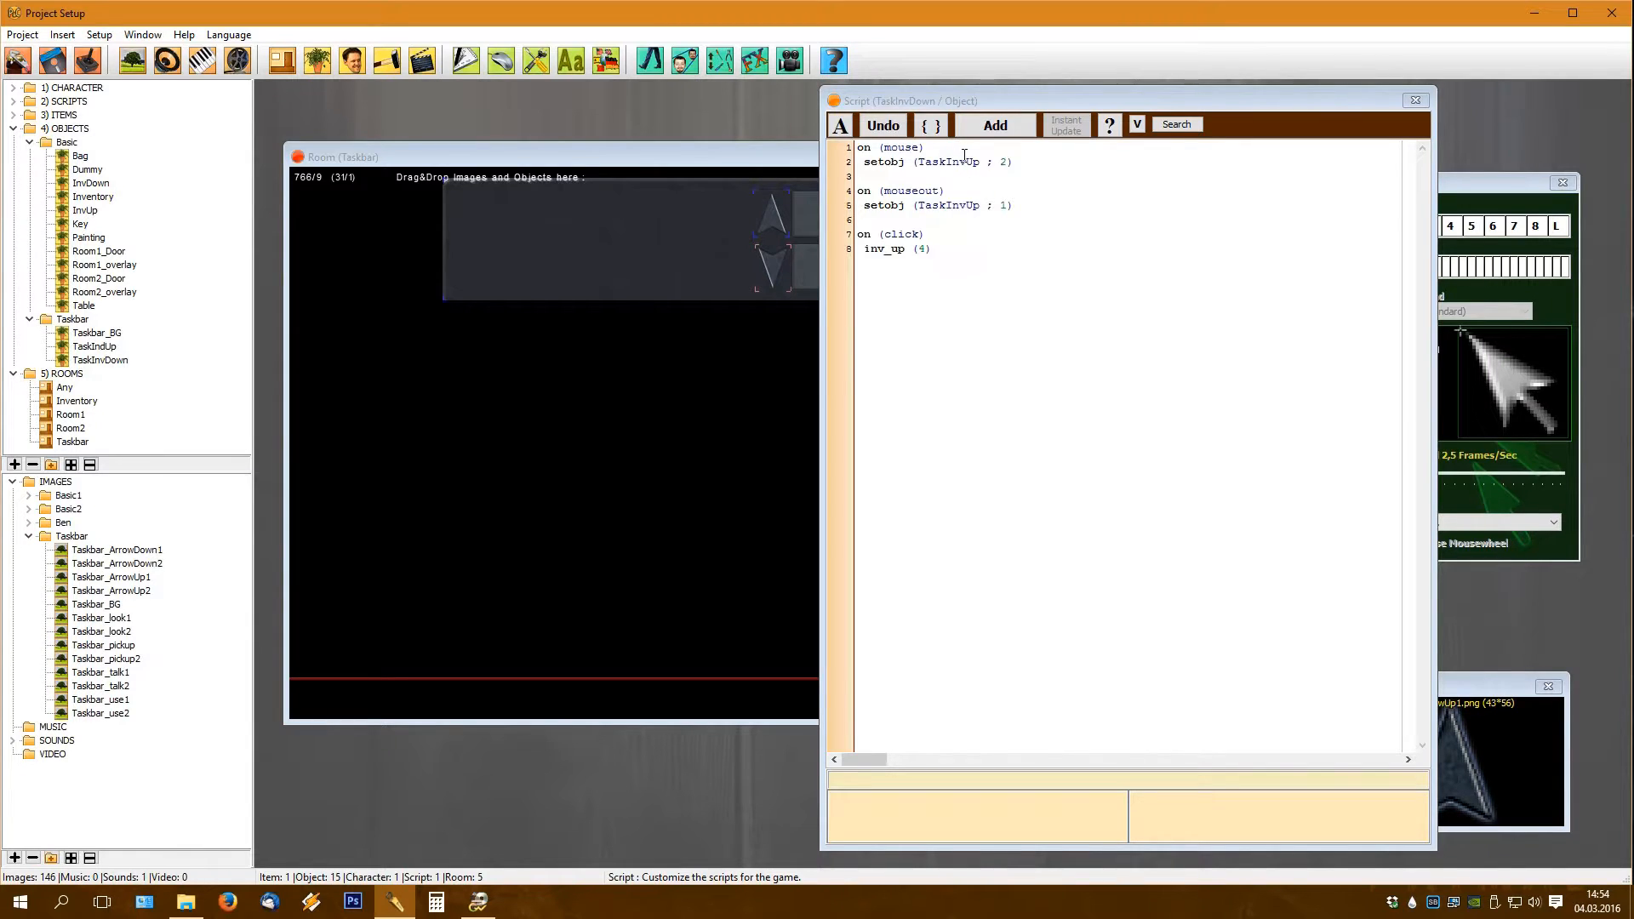
Step: Adapt the copied script to target TaskInvDown in both setobj commands and run inv_down (4) on click
{"action": "left_click", "coordinate": [984, 162]}
{"action": "key", "text": "Down"}
{"action": "key", "text": "Down"}
{"action": "key", "text": "BackSpace"}
{"action": "key", "text": "BackSpace"}
{"action": "type", "text": "Dow"}
{"action": "key", "text": "Down"}
{"action": "key", "text": "Down"}
{"action": "key", "text": "Left"}
{"action": "key", "text": "Left"}
{"action": "key", "text": "Left"}
{"action": "key", "text": "Left"}
{"action": "key", "text": "Left"}
{"action": "key", "text": "Left"}
{"action": "key", "text": "Left"}
{"action": "key", "text": "Left"}
{"action": "key", "text": "Left"}
{"action": "key", "text": "Left"}
{"action": "key", "text": "BackSpace"}
{"action": "key", "text": "BackSpace"}
{"action": "type", "text": "down"}
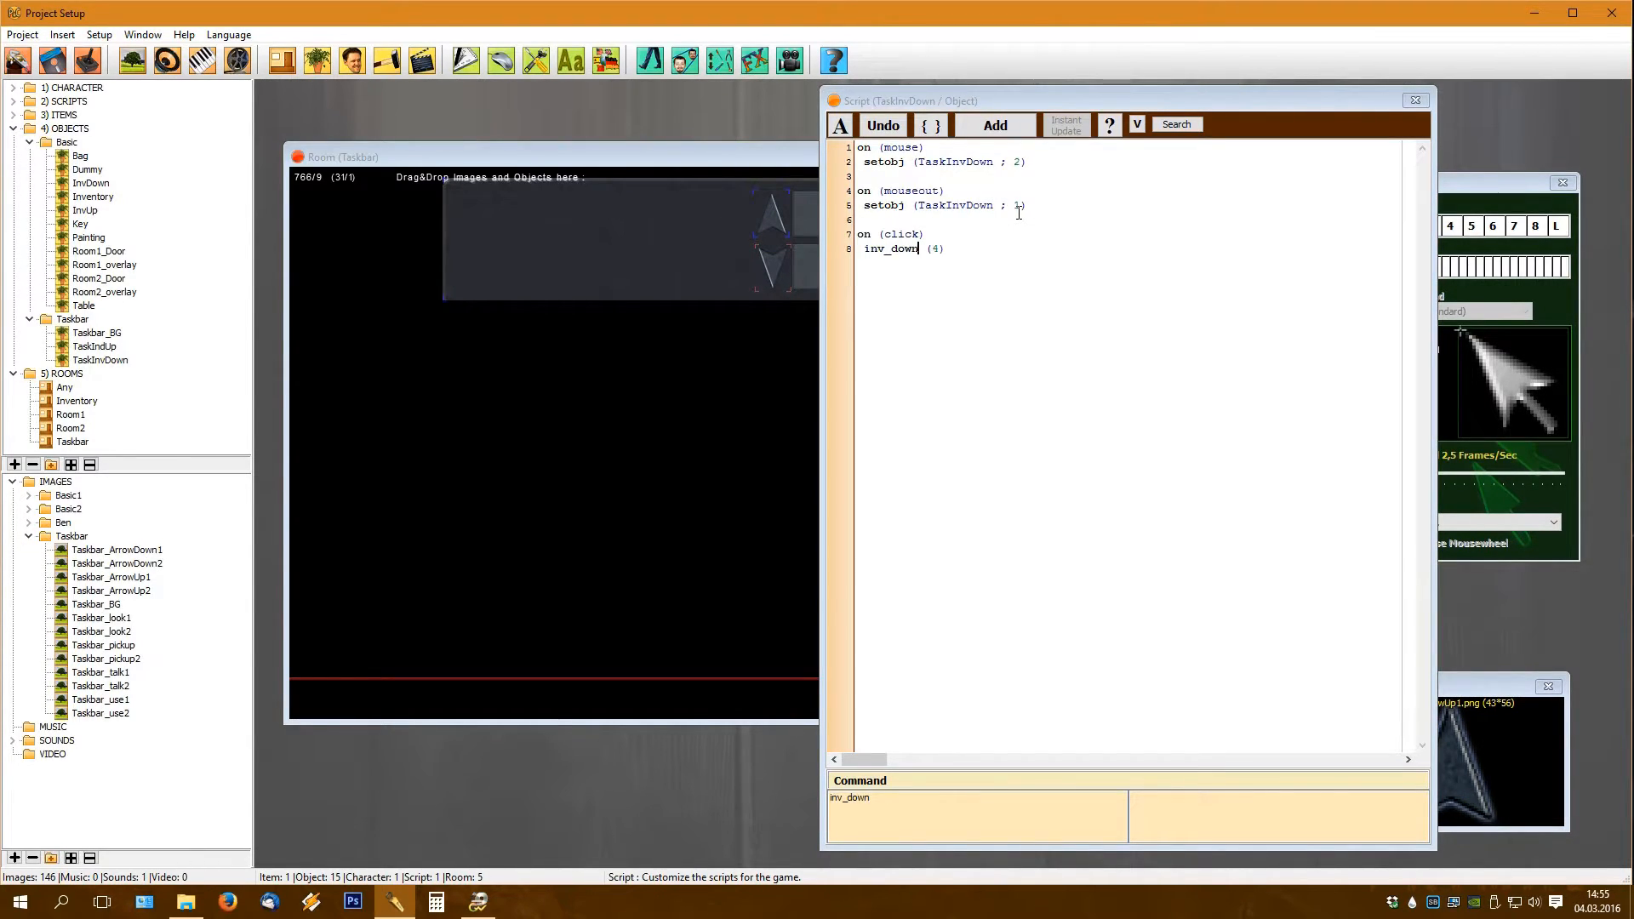
{"action": "left_click", "coordinate": [742, 160]}
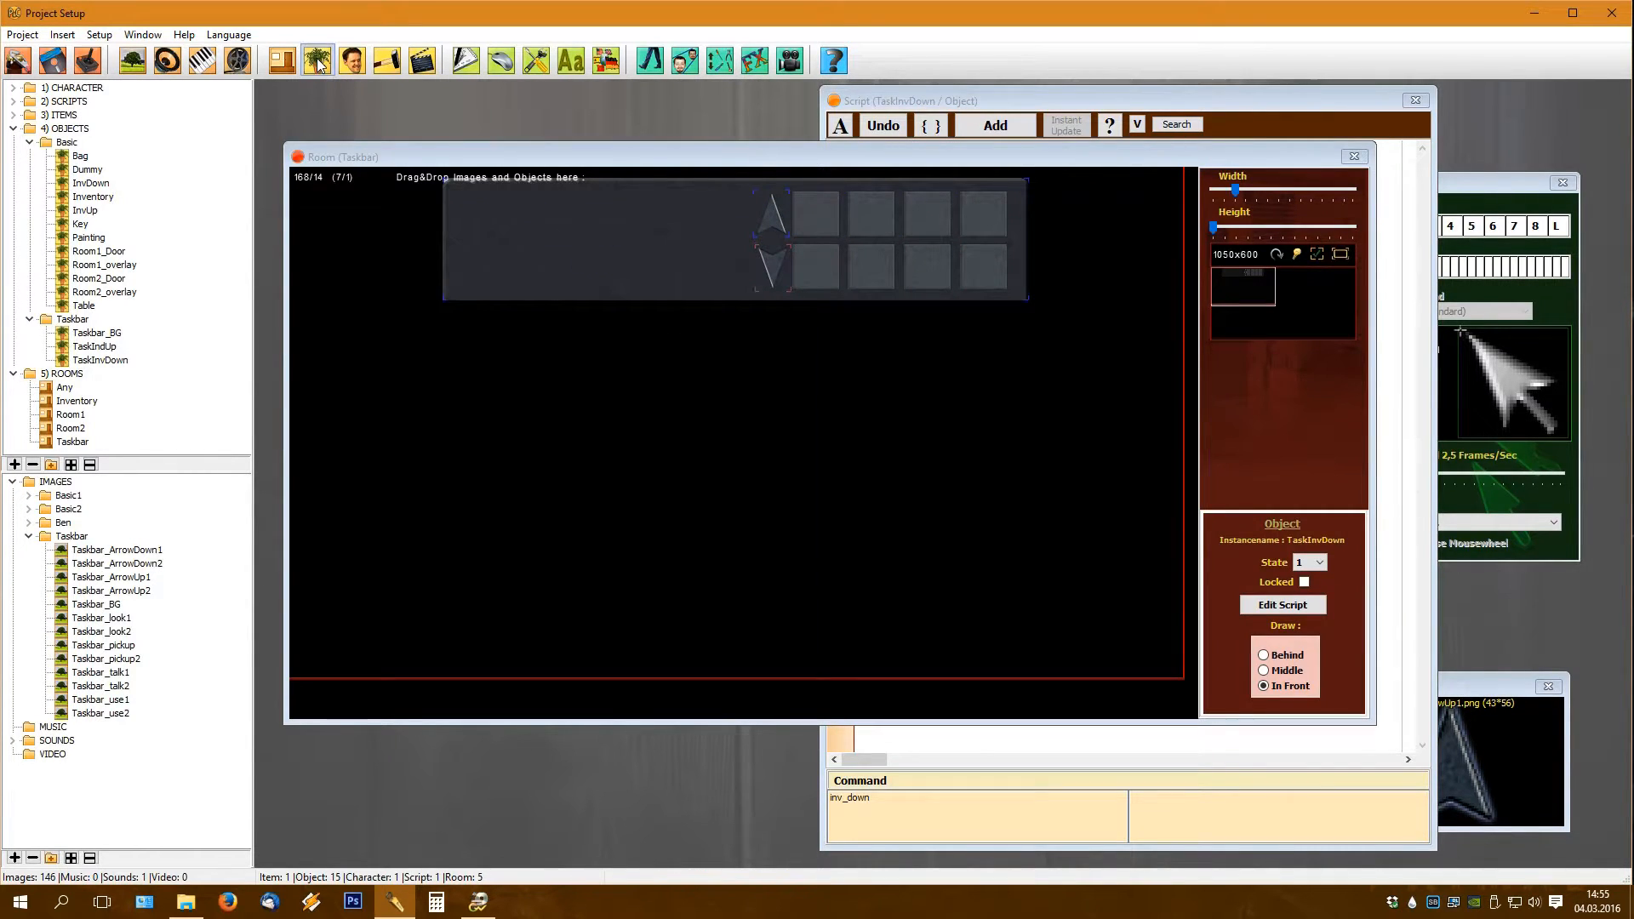
Step: Create an object named TaskLook in the Taskbar object folder
{"action": "left_click", "coordinate": [69, 320]}
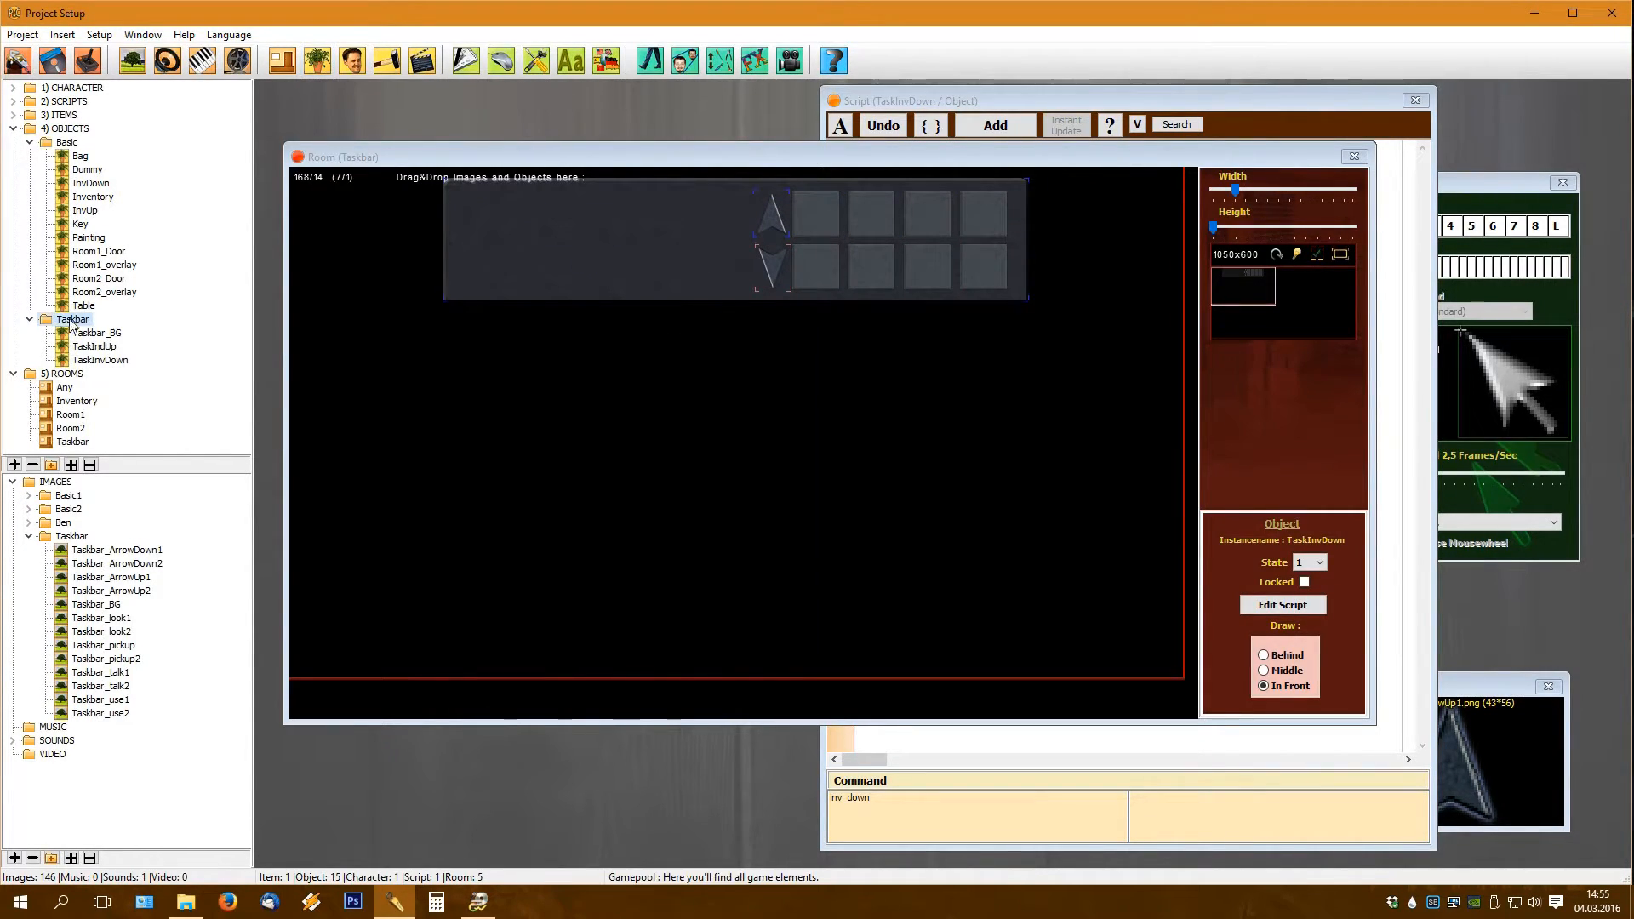
{"action": "left_click", "coordinate": [322, 68]}
{"action": "type", "text": "TaskLo"}
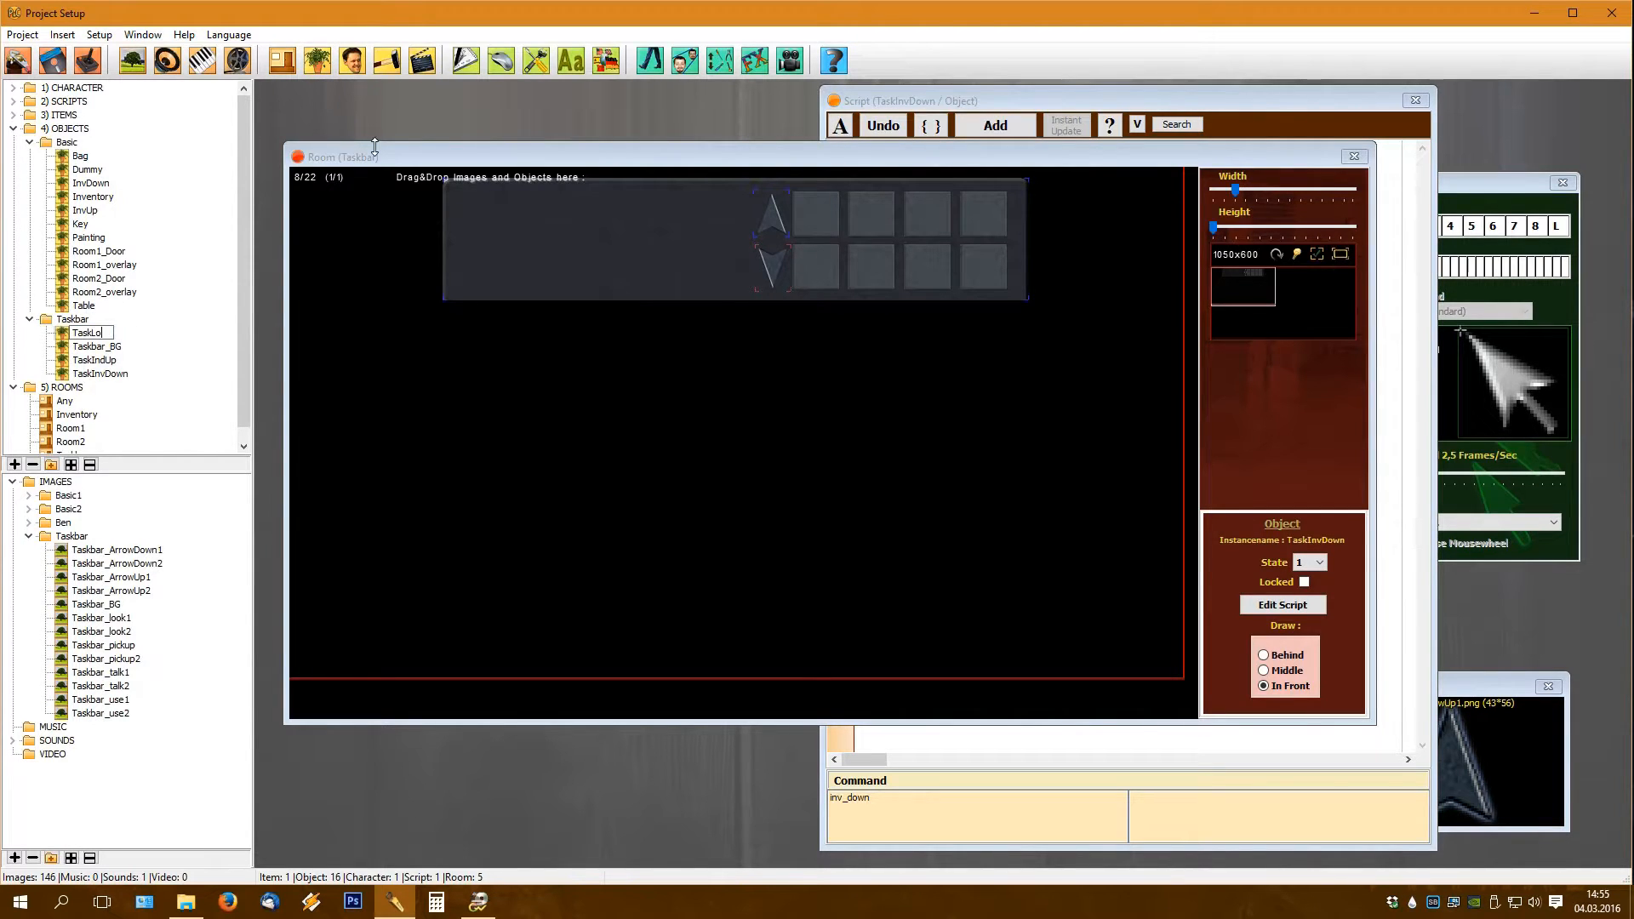
{"action": "type", "text": "ok"}
{"action": "key", "text": "Return"}
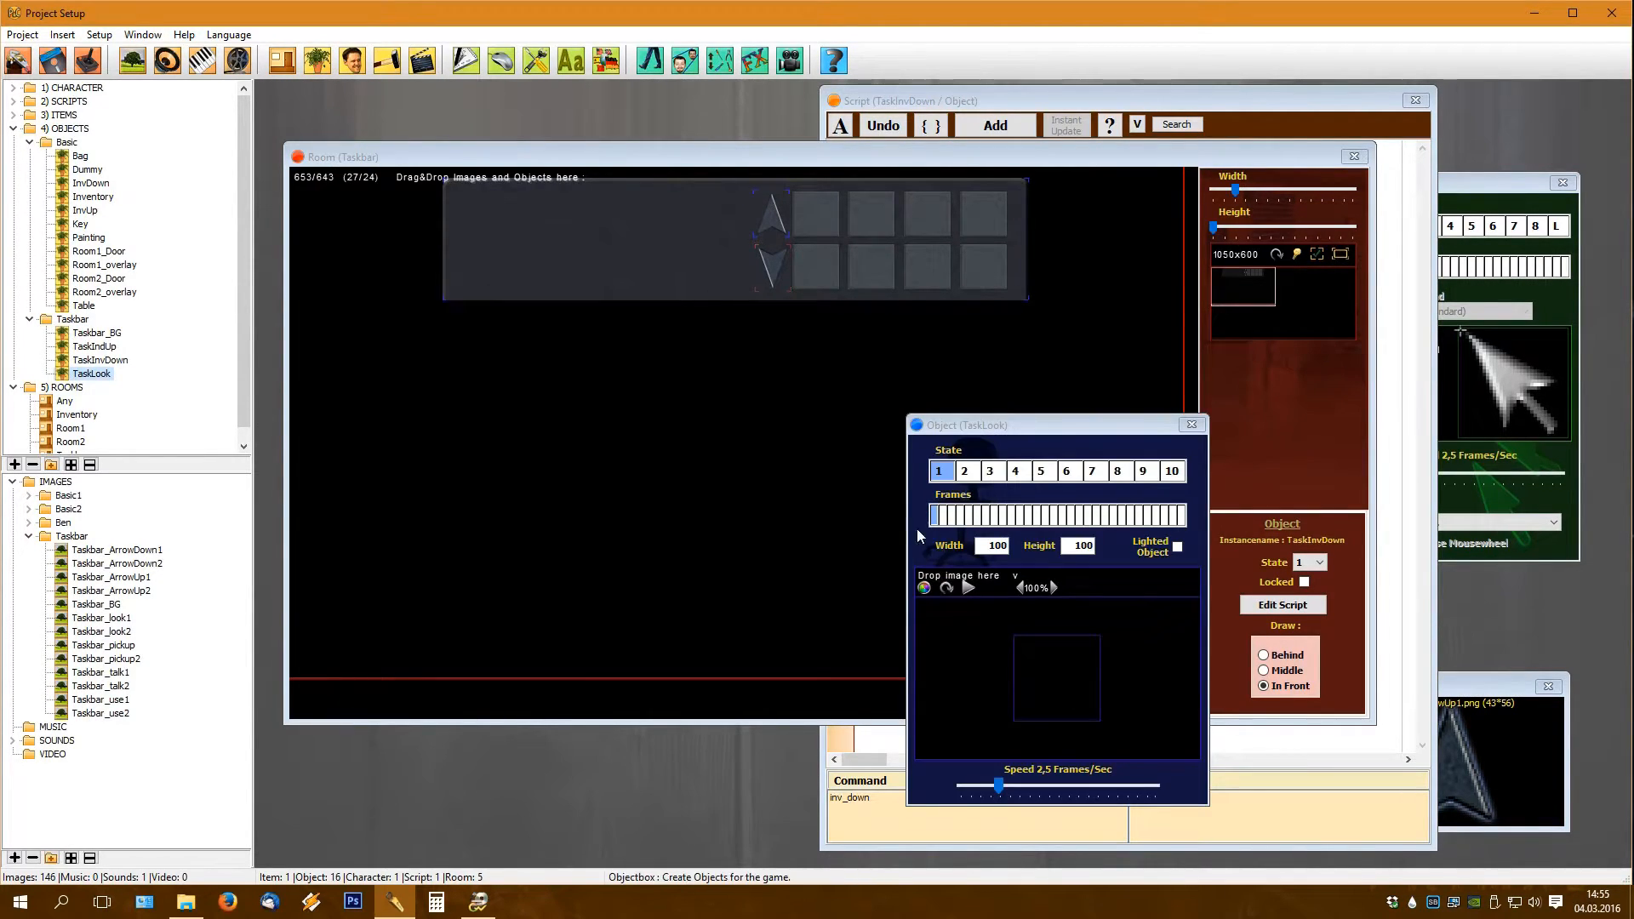
Step: Assign Taskbar_look1 to state 1 of TaskLook and Taskbar_look2 to states 2 and 3
{"action": "left_click_drag", "start_coordinate": [1032, 431], "coordinate": [962, 416]}
{"action": "left_click_drag", "start_coordinate": [101, 618], "coordinate": [908, 560]}
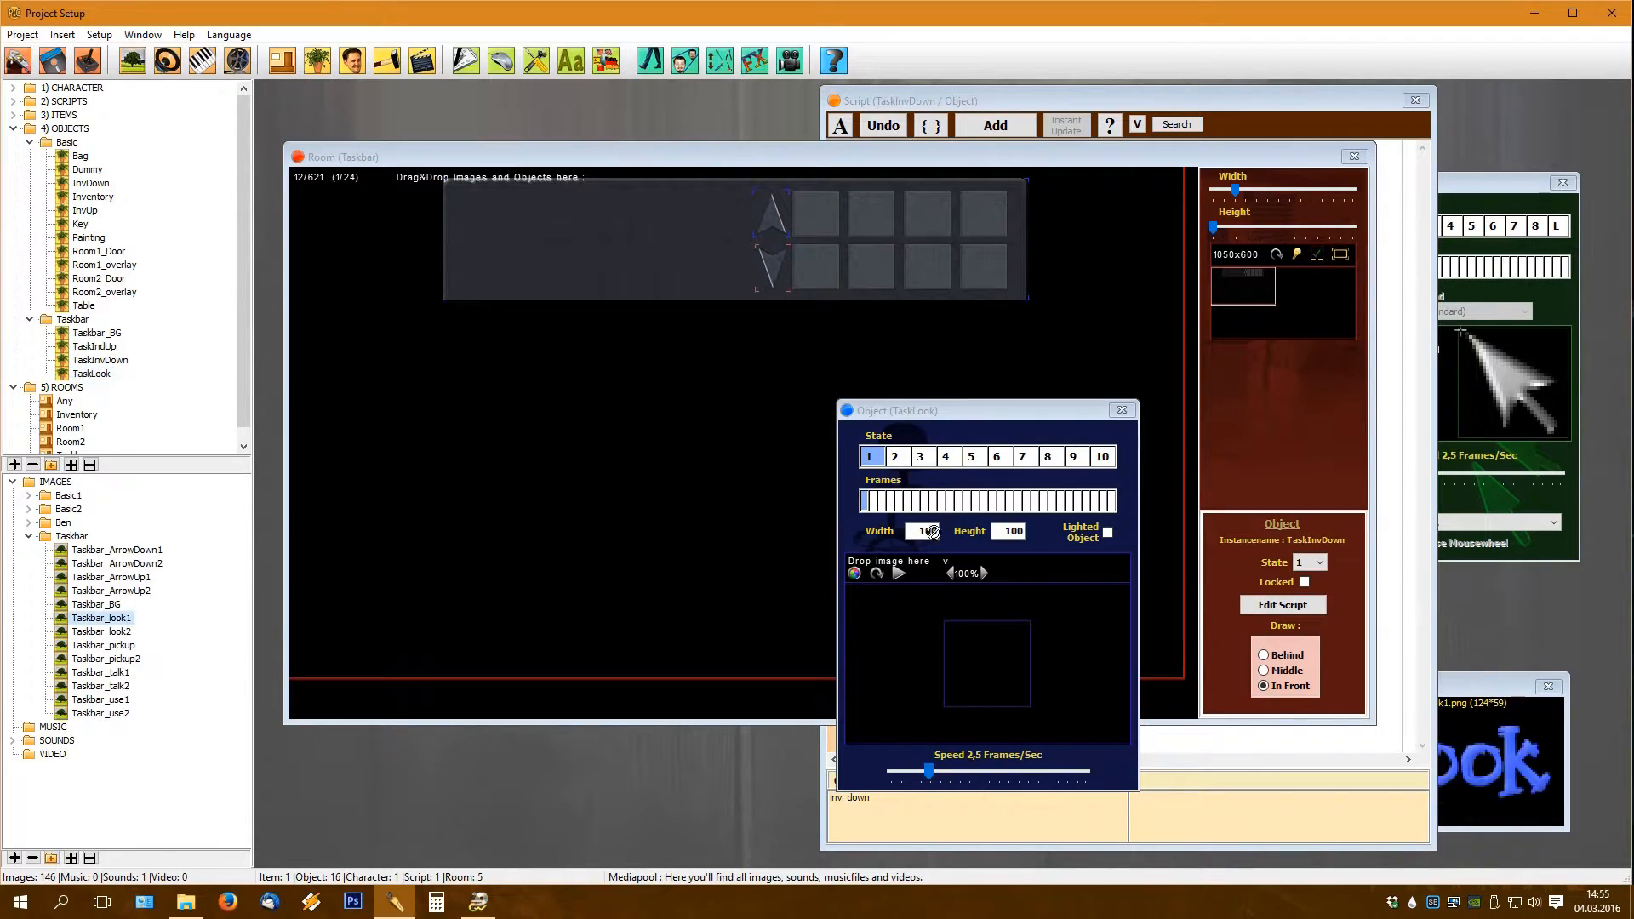
{"action": "left_click_drag", "start_coordinate": [863, 497], "coordinate": [864, 497]}
{"action": "left_click", "coordinate": [894, 456]}
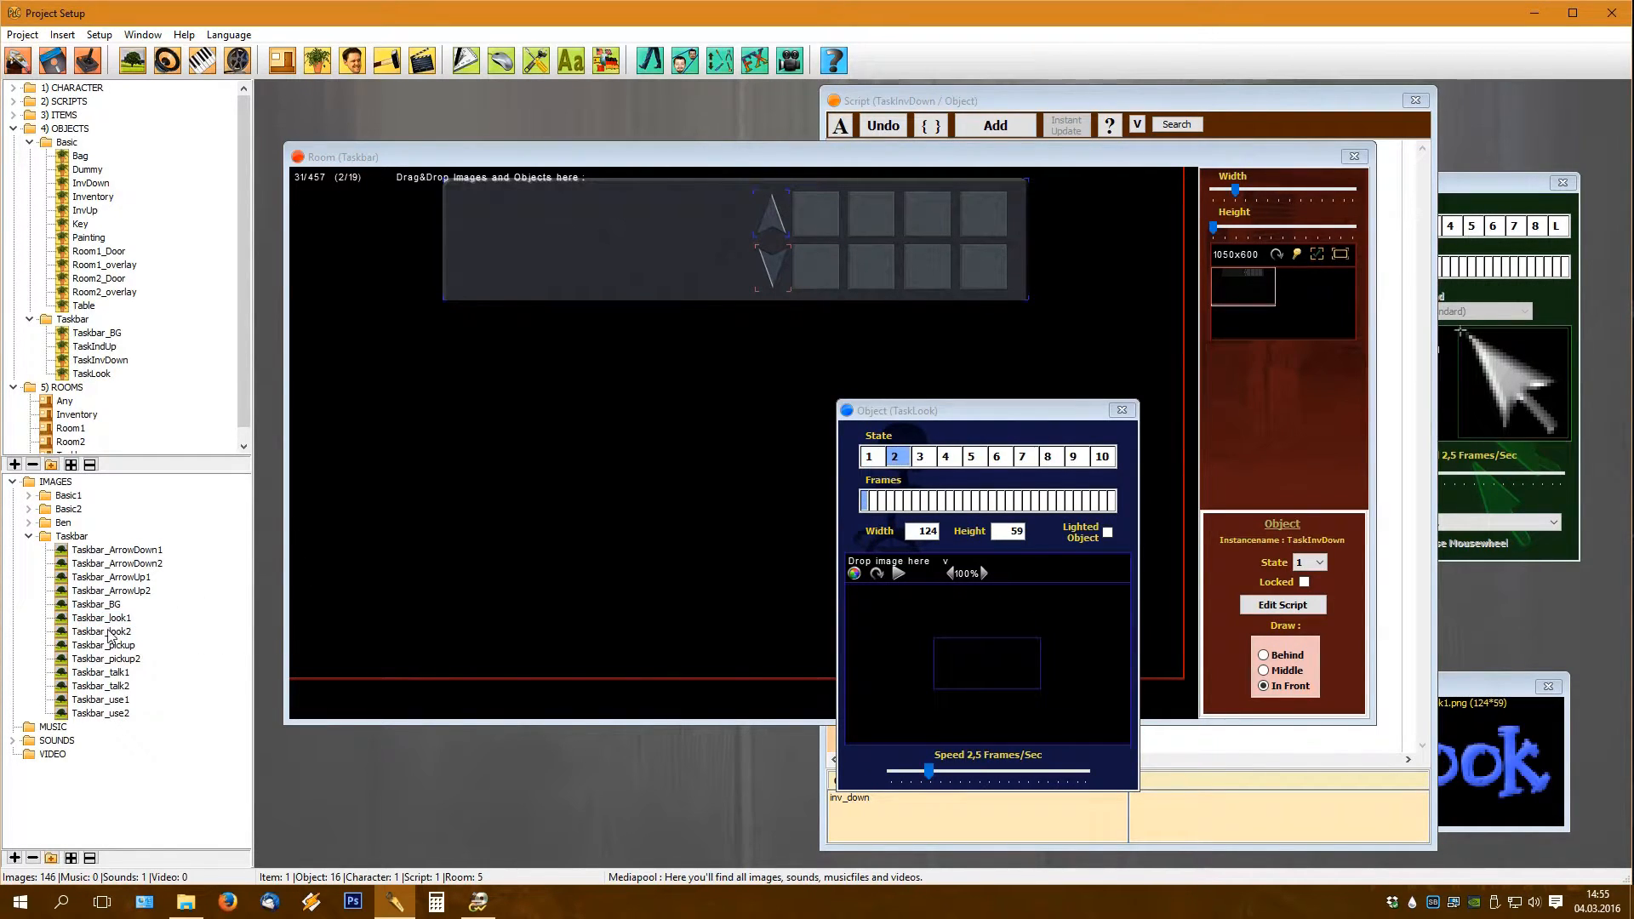
{"action": "left_click_drag", "start_coordinate": [102, 631], "coordinate": [1025, 491]}
{"action": "left_click_drag", "start_coordinate": [873, 507], "coordinate": [873, 507]}
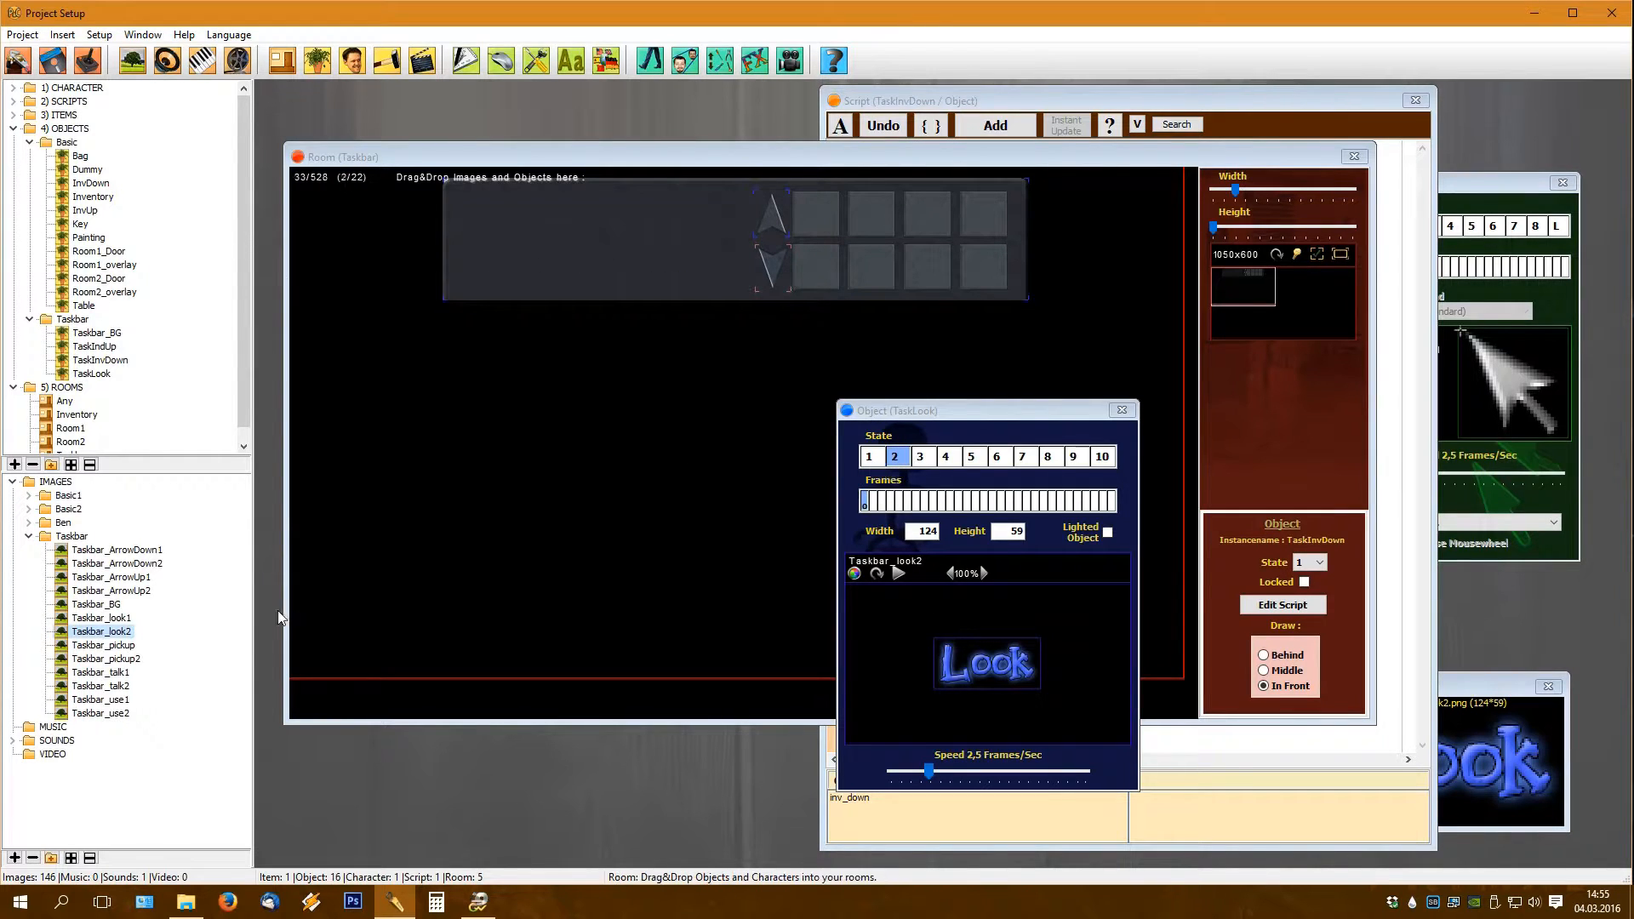
{"action": "left_click", "coordinate": [919, 456]}
{"action": "left_click", "coordinate": [804, 510]}
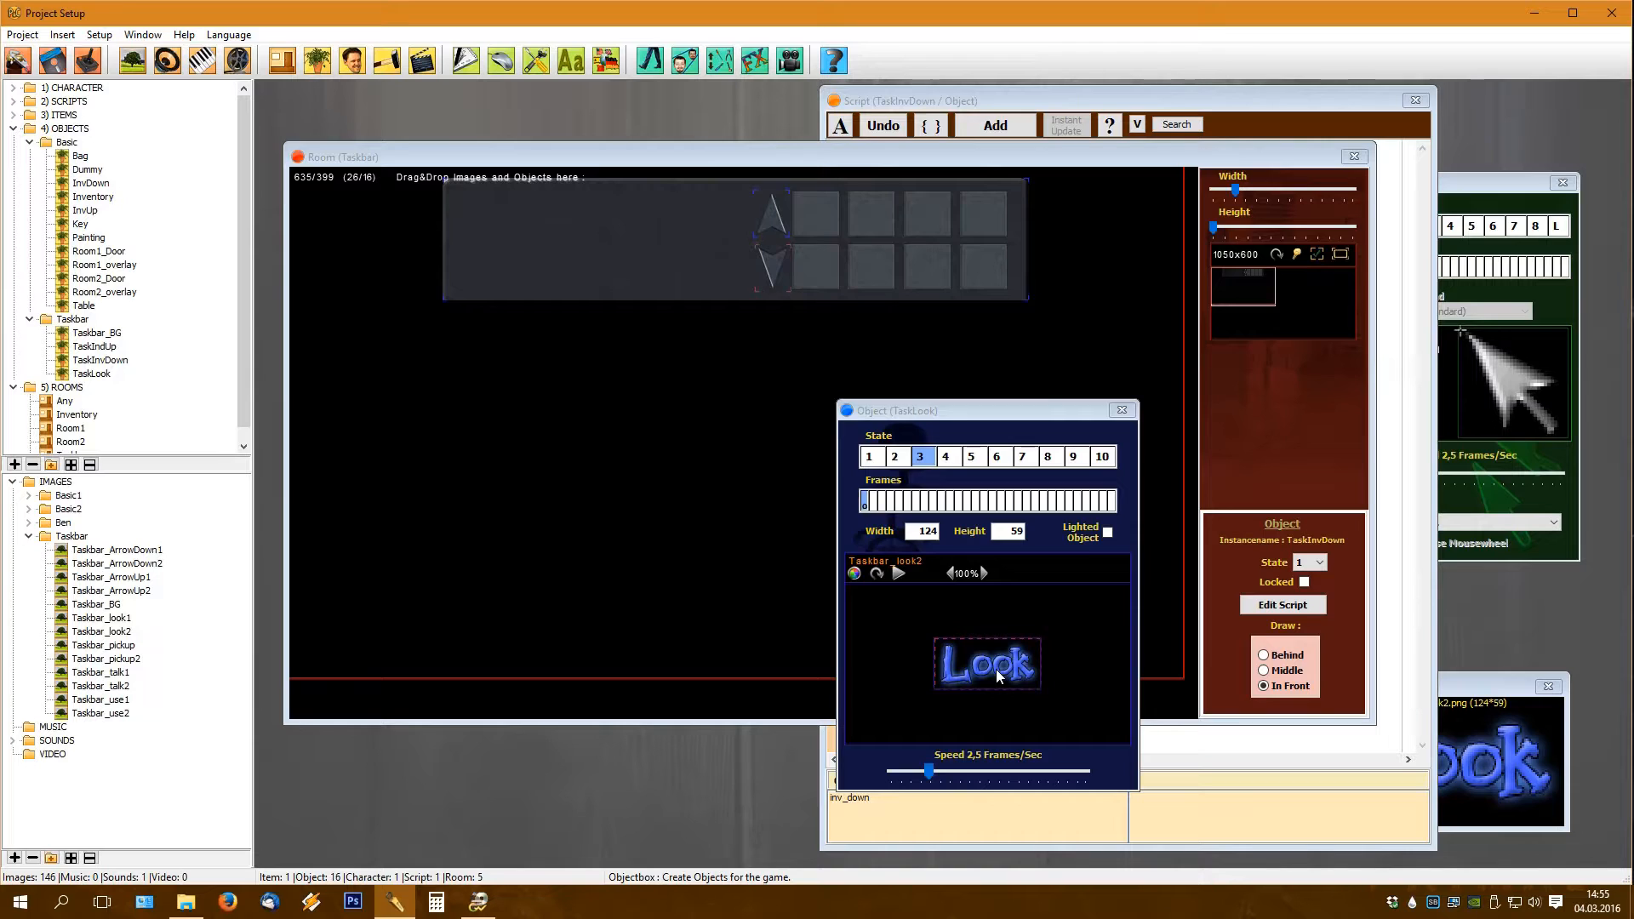
{"action": "left_click", "coordinate": [874, 460]}
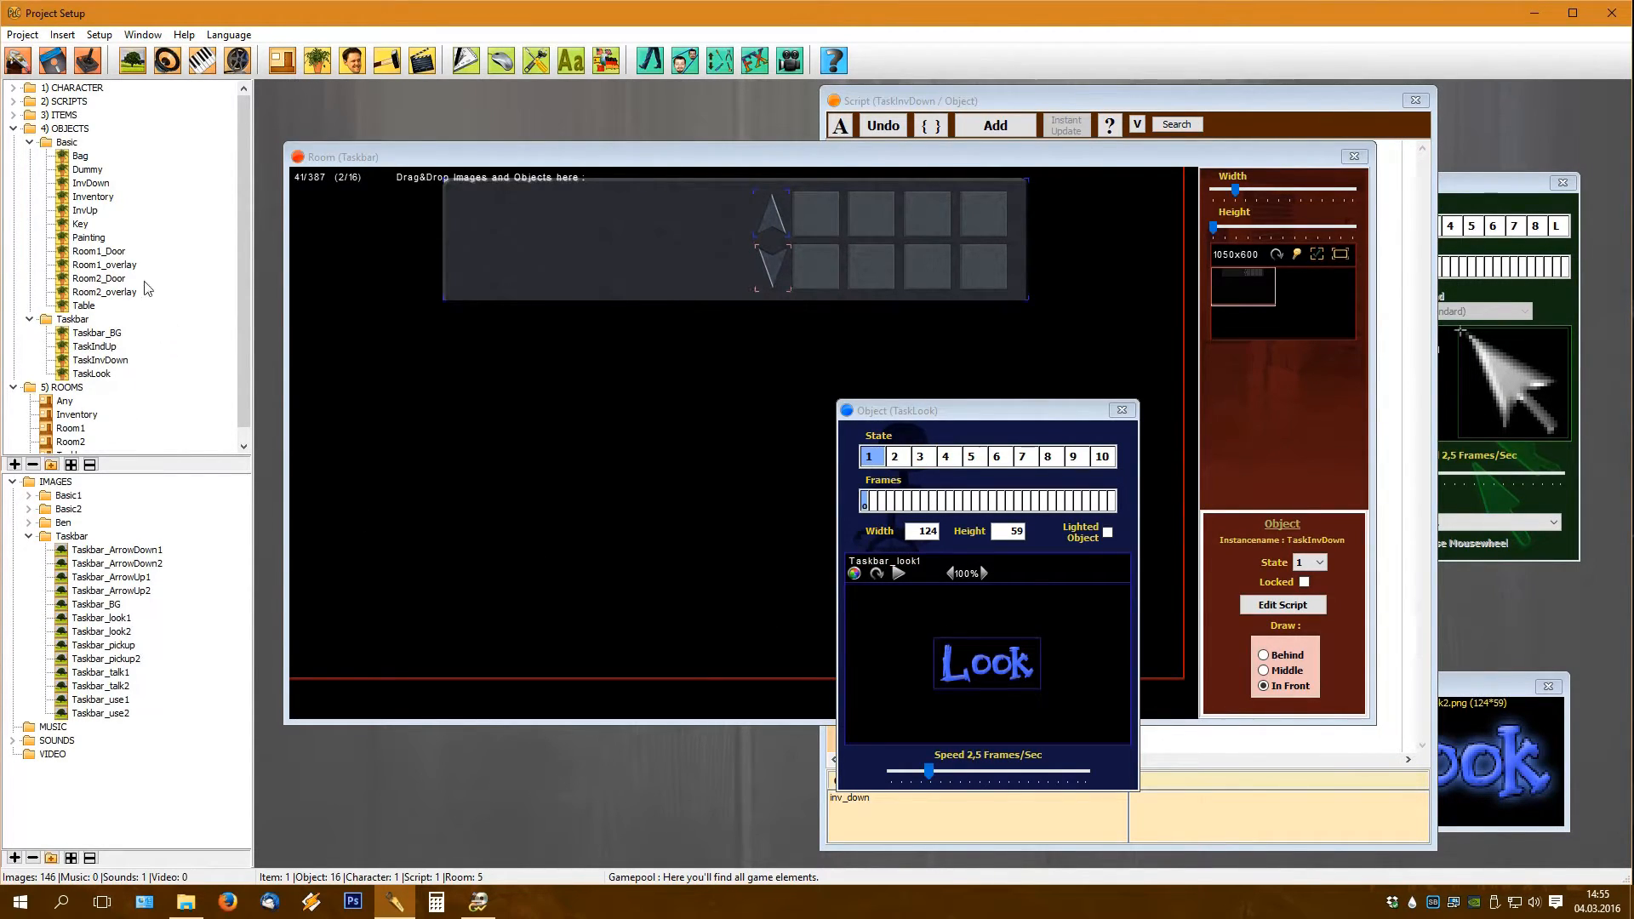
Step: Place the TaskLook object on the empty left part of the taskbar background and lock it
{"action": "mouse_move", "coordinate": [93, 374]}
{"action": "left_mouse_down"}
{"action": "mouse_move", "coordinate": [543, 248]}
{"action": "mouse_move", "coordinate": [568, 261]}
{"action": "mouse_move", "coordinate": [512, 214]}
{"action": "mouse_move", "coordinate": [528, 217]}
{"action": "left_mouse_up"}
{"action": "left_click", "coordinate": [1304, 582]}
Step: In the TaskLook script, add an on (mouse) event with the command setobj (TaskLook ; 2)
{"action": "left_click", "coordinate": [991, 102]}
{"action": "type", "text": "on (mouse)  "}
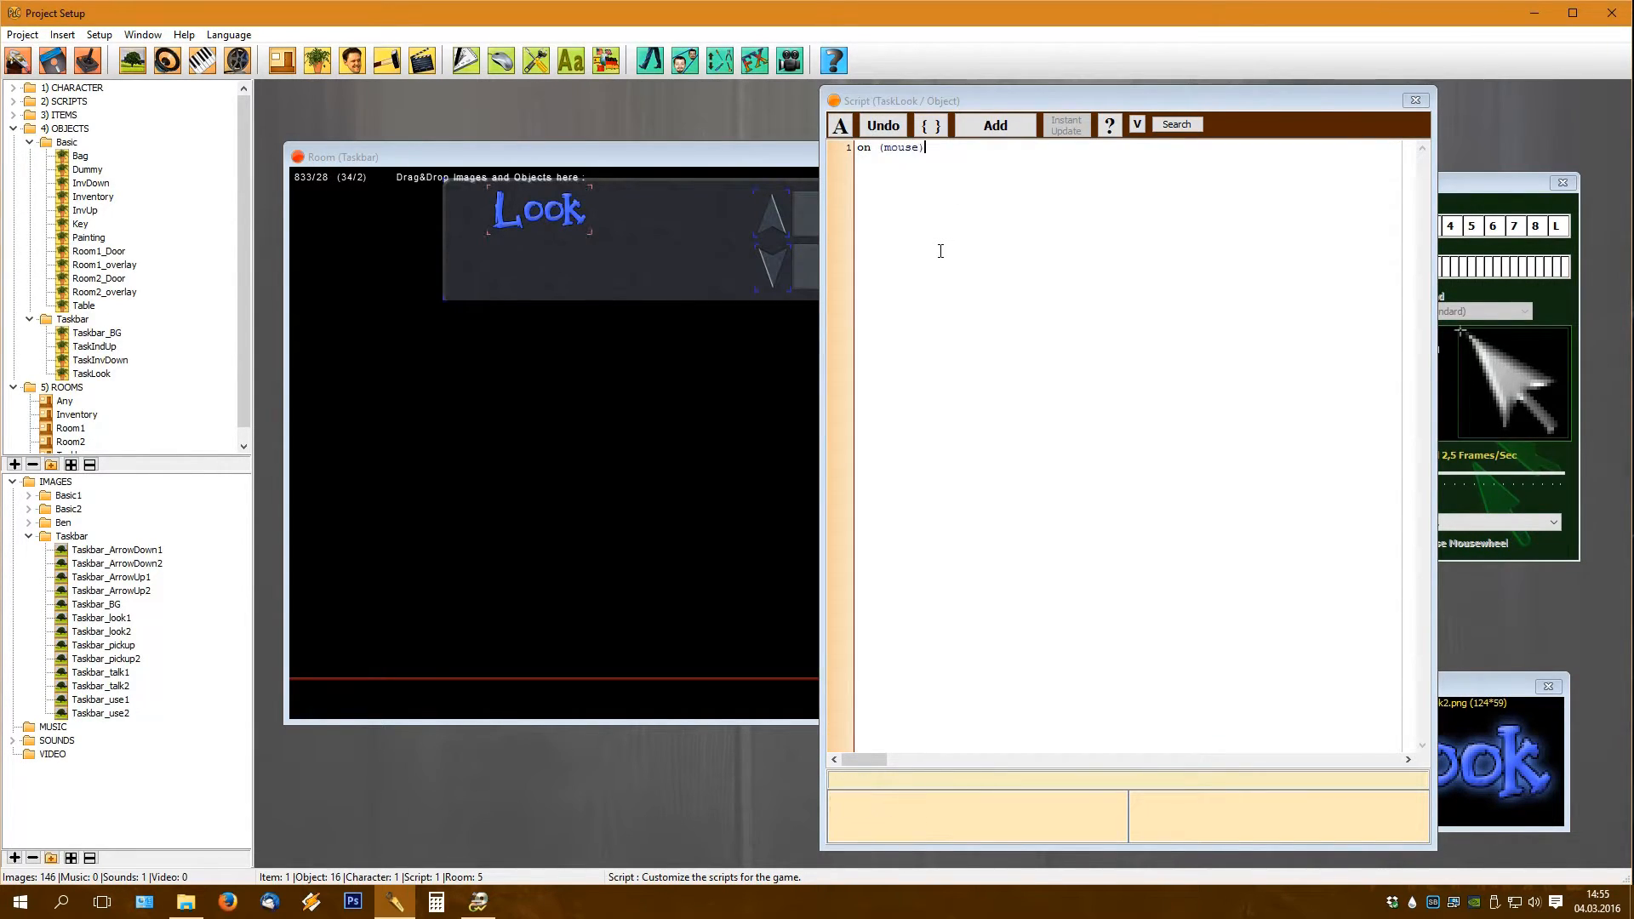
{"action": "type", "text": "setobj (T"}
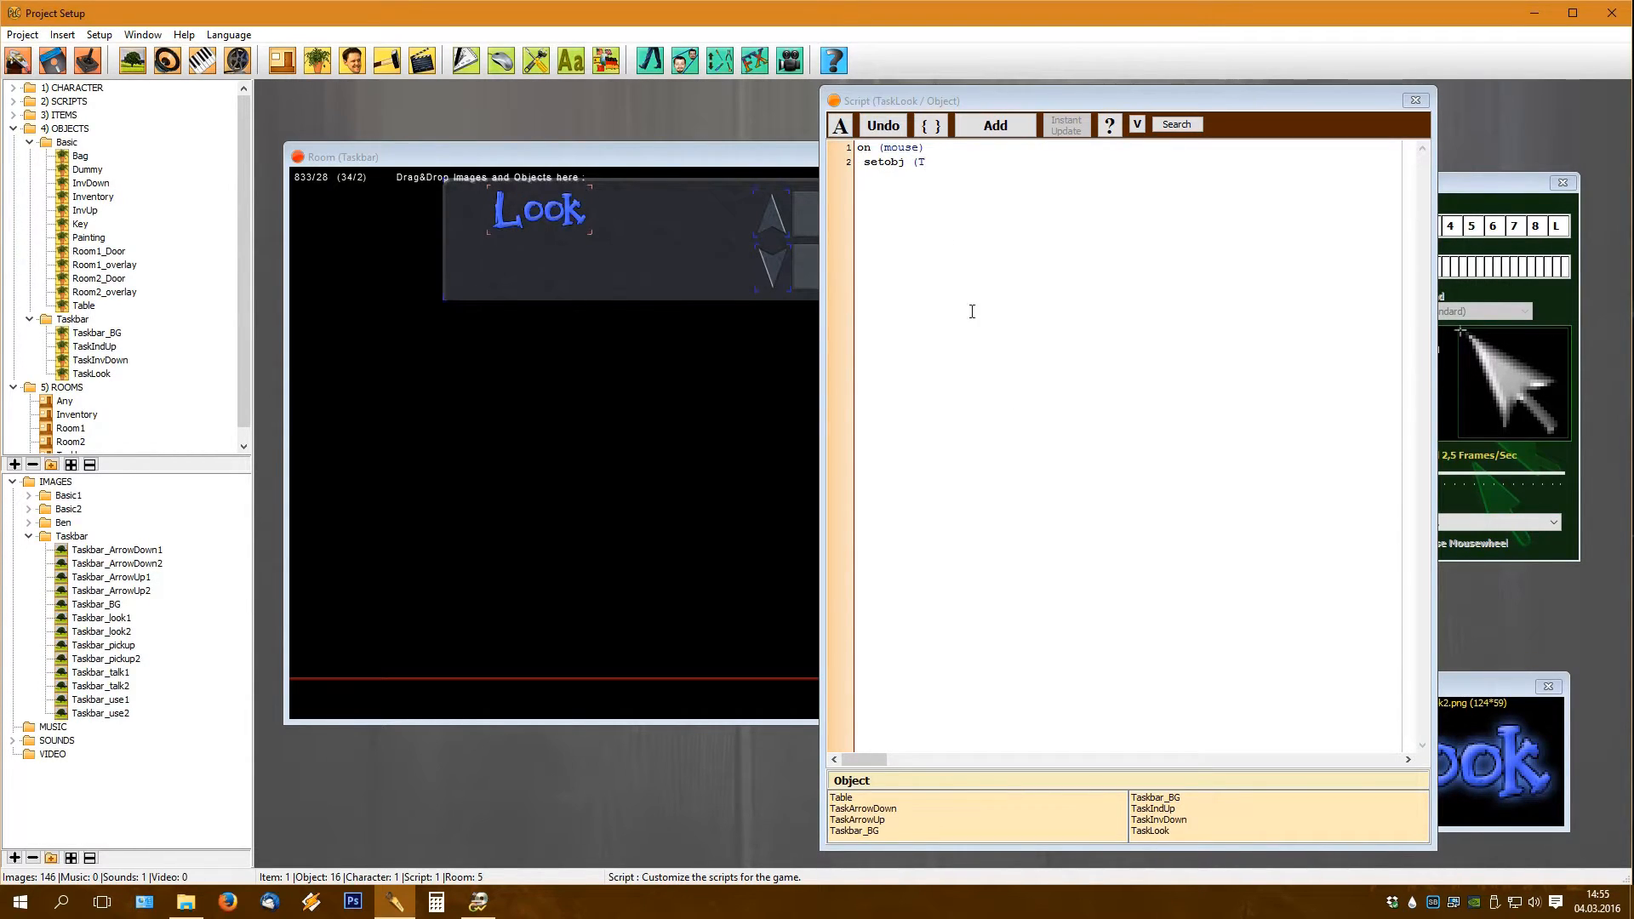
{"action": "left_click", "coordinate": [1197, 829]}
{"action": "type", "text": "; 2)  "}
Step: Add an on (mouseout) event with setobj (TaskLook ; 1) to the TaskLook script
{"action": "type", "text": "on (mouseout"}
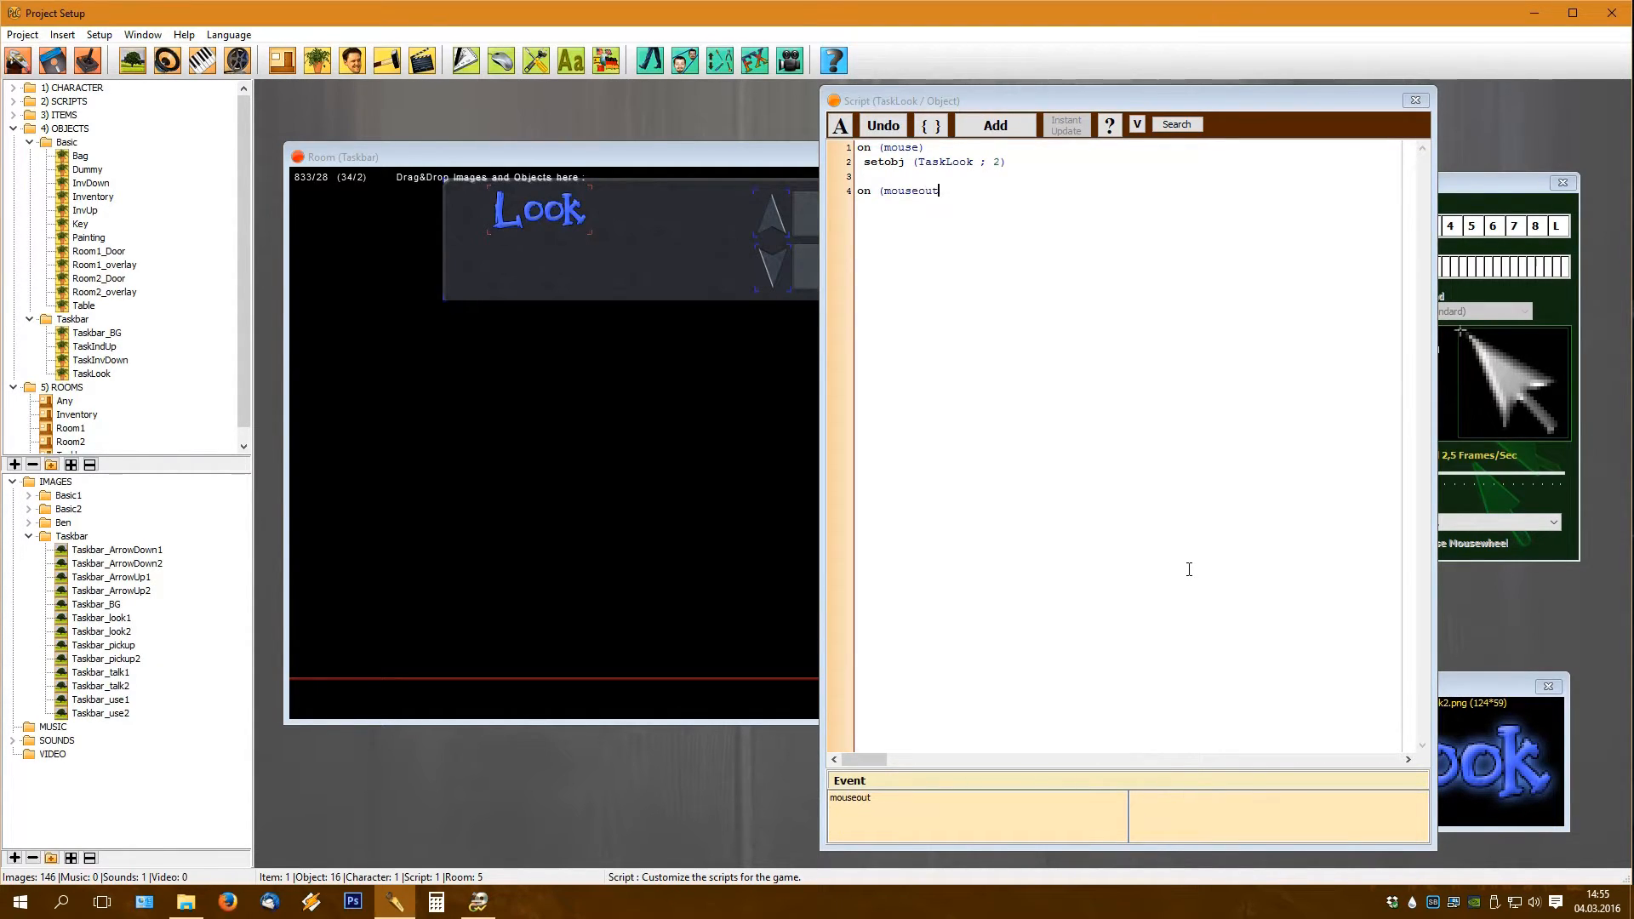
{"action": "type", "text": ")"}
{"action": "key", "text": "Return"}
{"action": "type", "text": "setc"}
{"action": "type", "text": "bj (Tasklo"}
{"action": "type", "text": "ok ; 1)"}
Step: Add an on (Click) event with a bracketed block containing command (look) to the TaskLook script
{"action": "type", "text": "on ("}
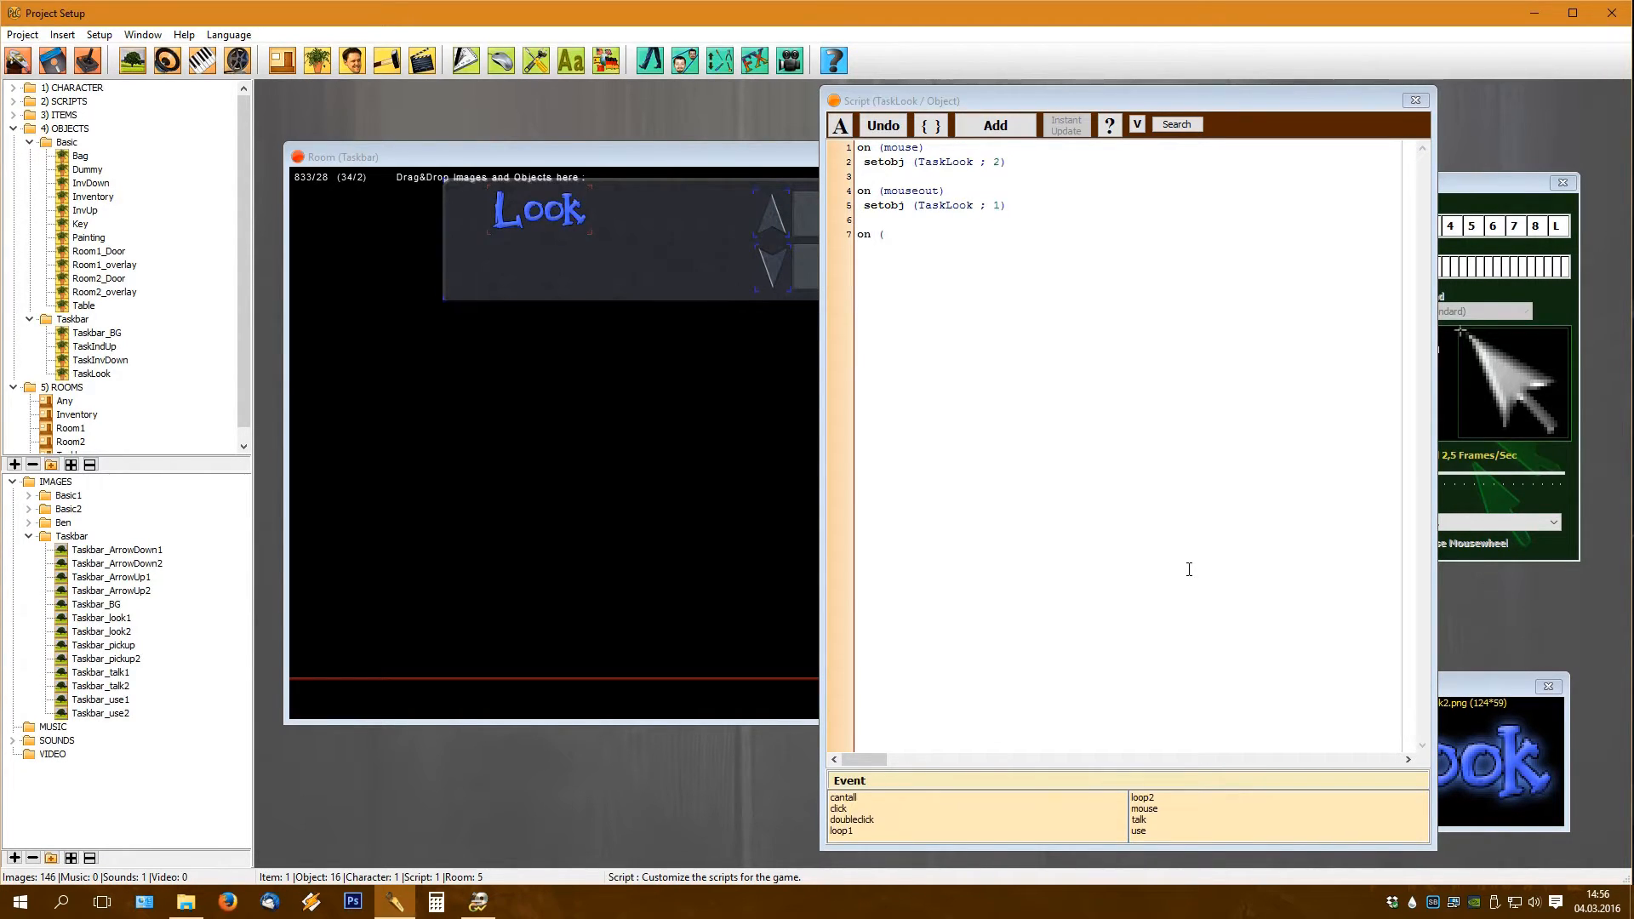
{"action": "type", "text": "Click)"}
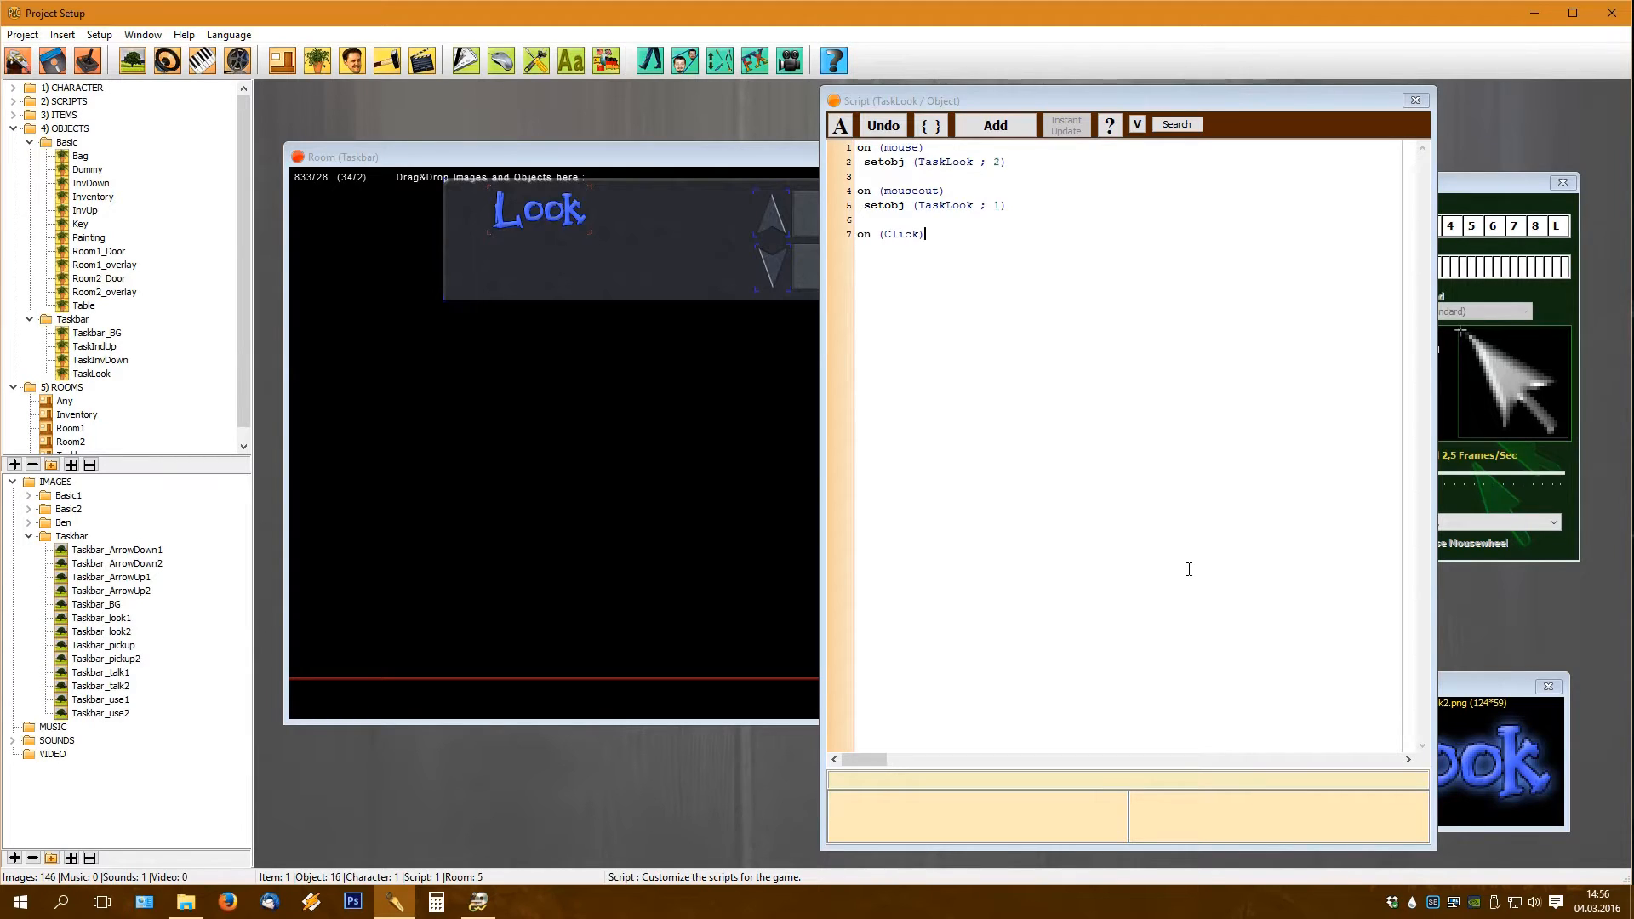
{"action": "left_click", "coordinate": [931, 125]}
{"action": "type", "text": "c"}
{"action": "type", "text": "ommand "}
{"action": "type", "text": "(l"}
{"action": "type", "text": "ook)  "}
Step: Add setobj (Tasklook ; 3 ; 2) below the look command in the click block
{"action": "type", "text": "setobj ("}
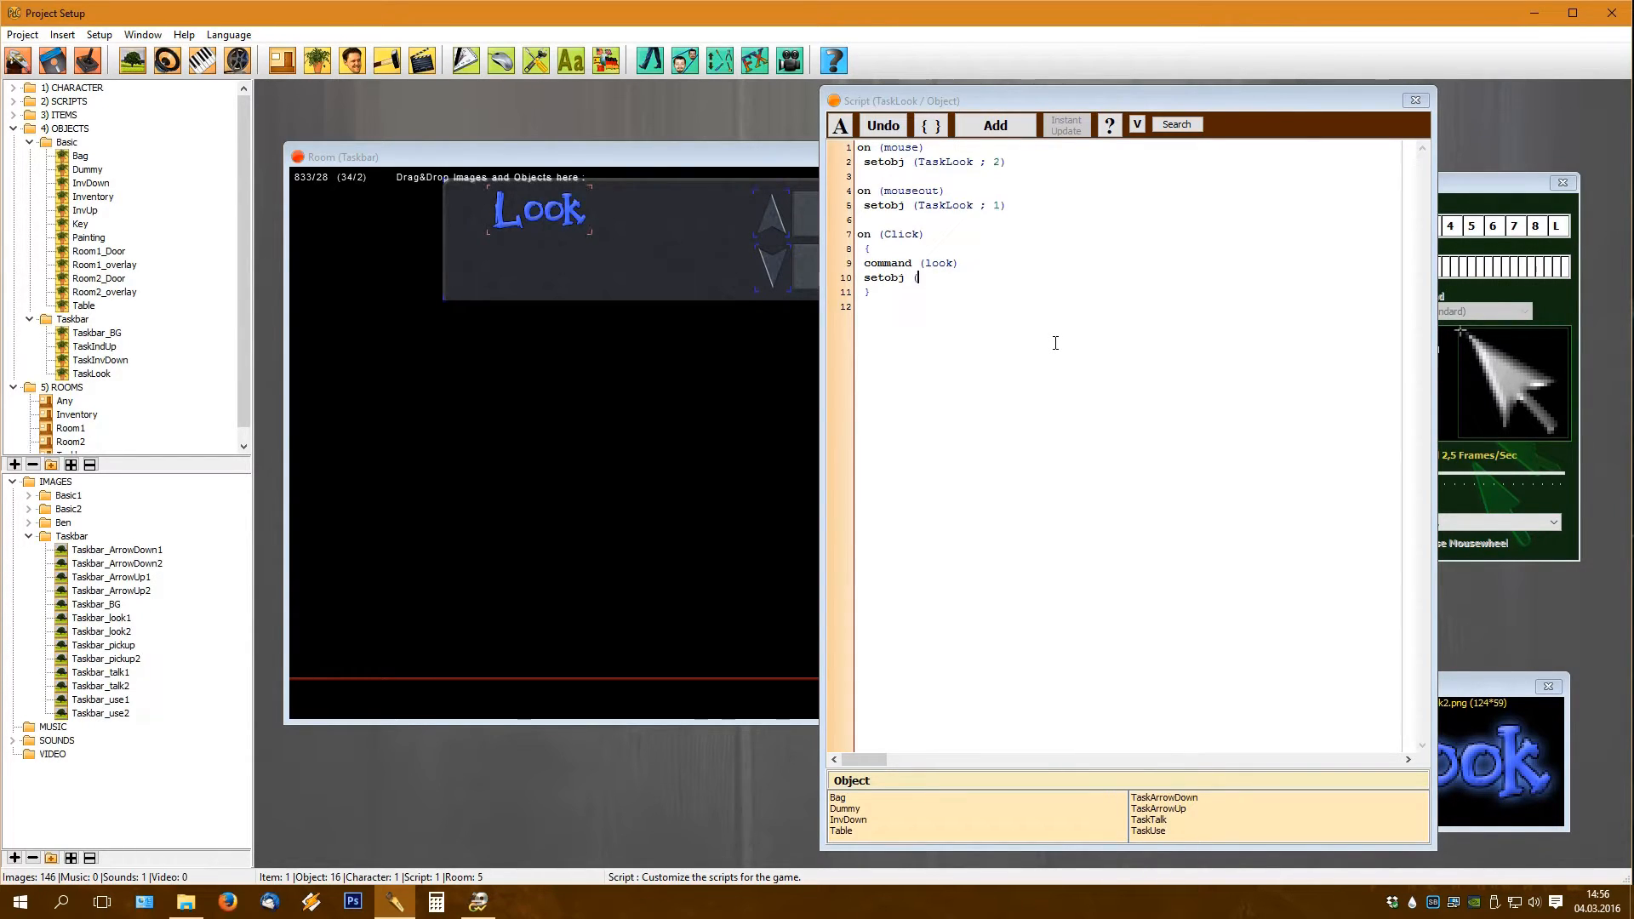
{"action": "type", "text": "Task"}
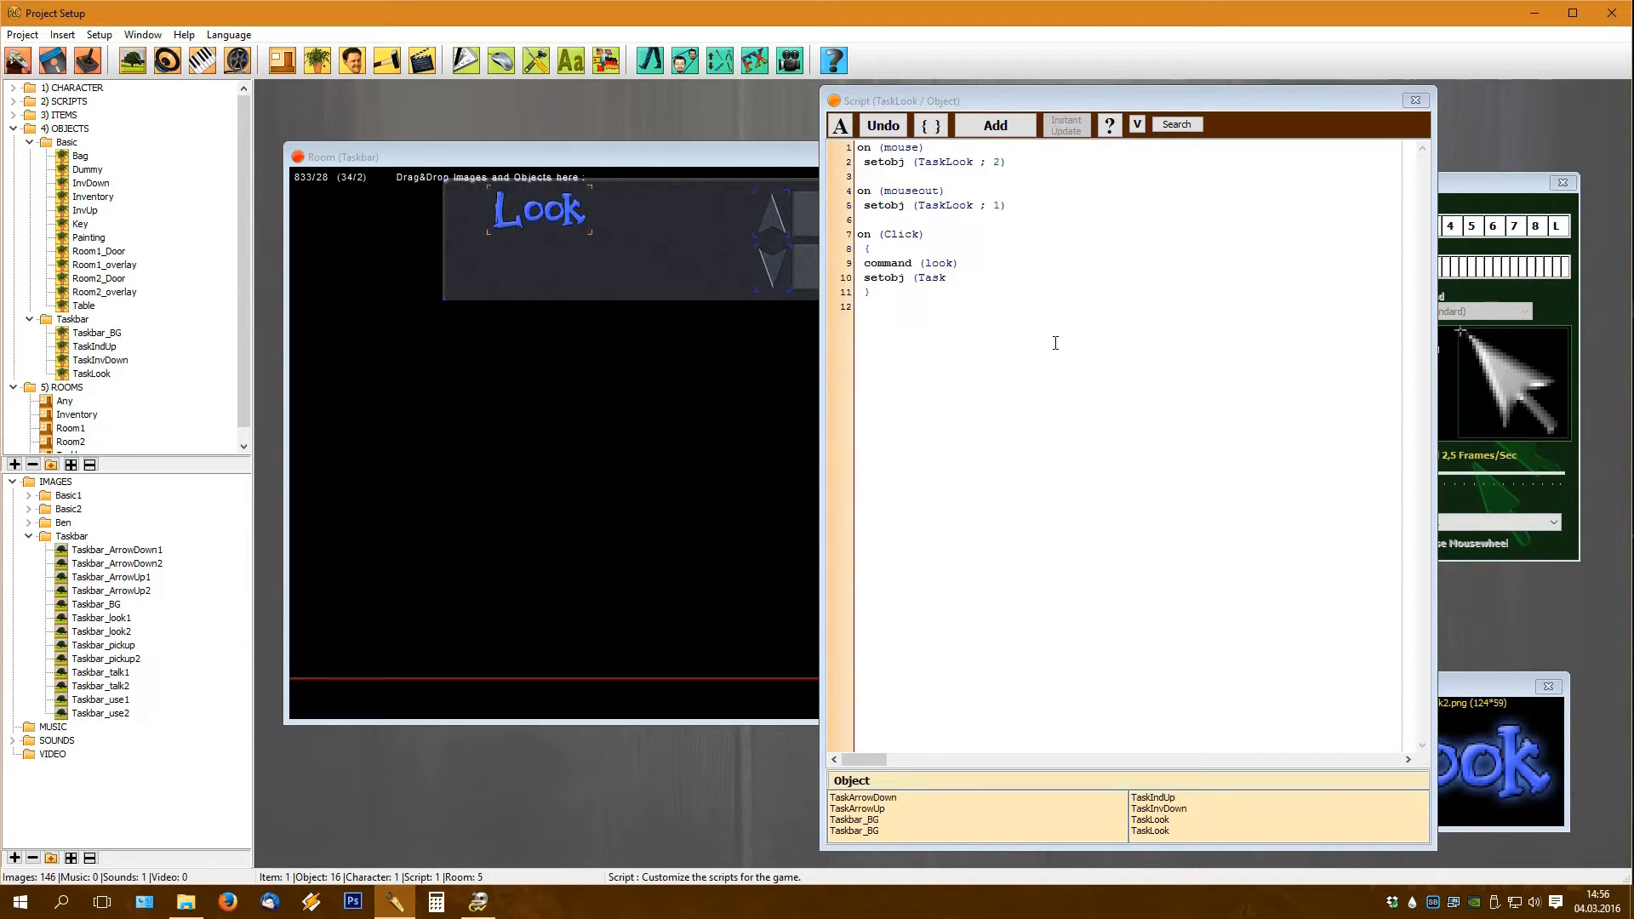
{"action": "type", "text": "look ;"}
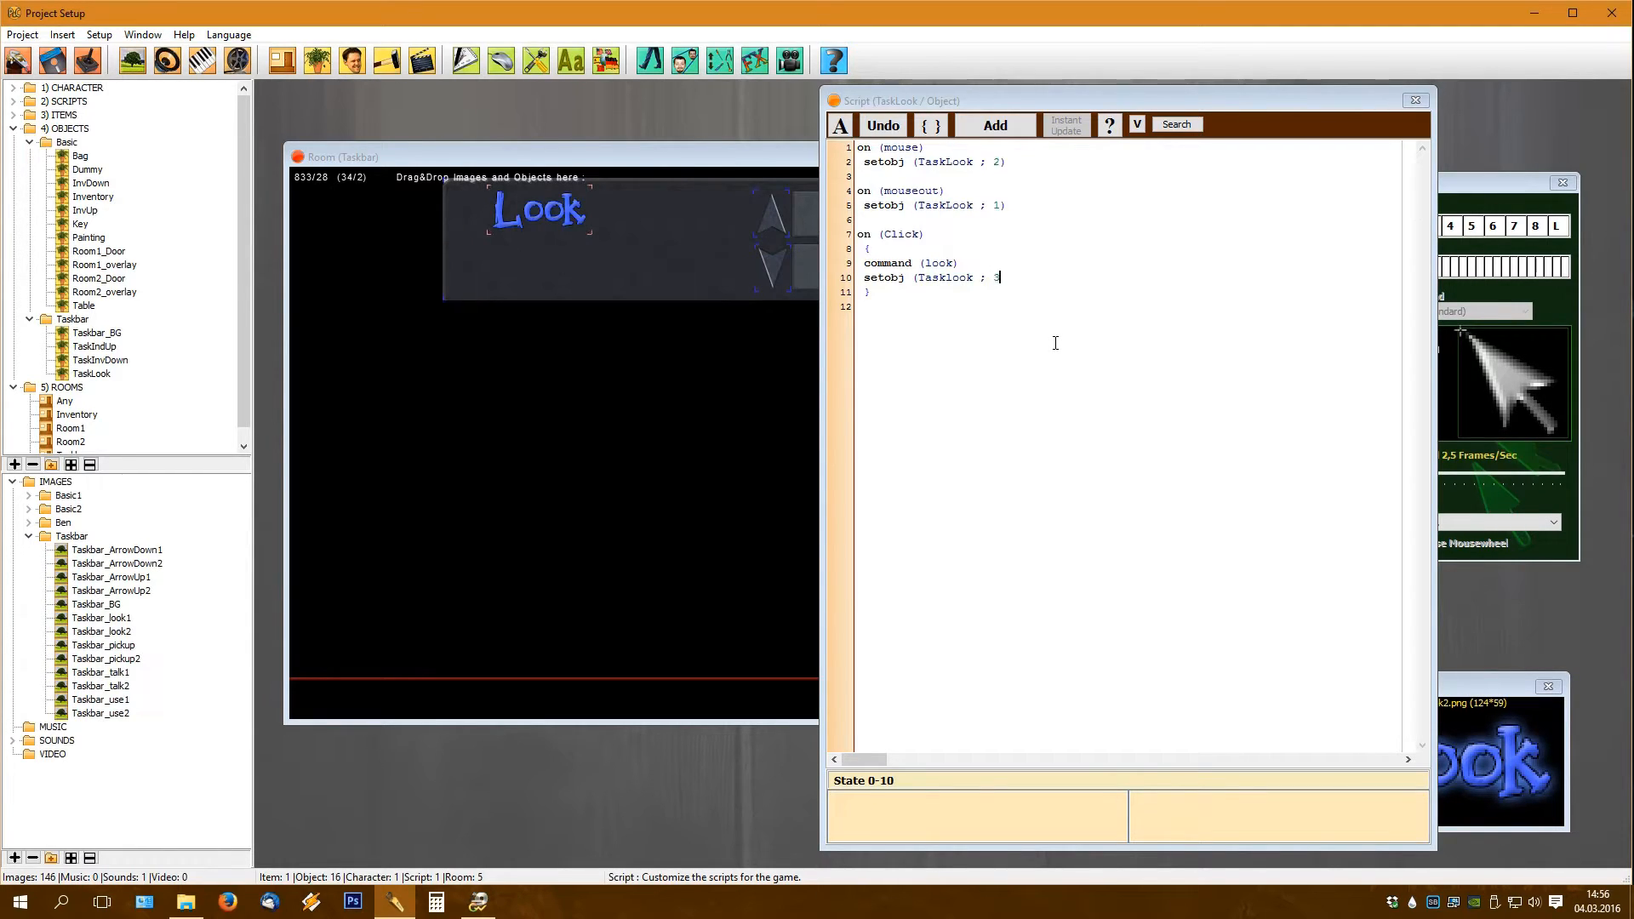
{"action": "type", "text": " 3 ; 2)"}
{"action": "key", "text": "Left"}
{"action": "key", "text": "Left"}
{"action": "key", "text": "Left"}
{"action": "key", "text": "Right"}
{"action": "key", "text": "Right"}
{"action": "key", "text": "Right"}
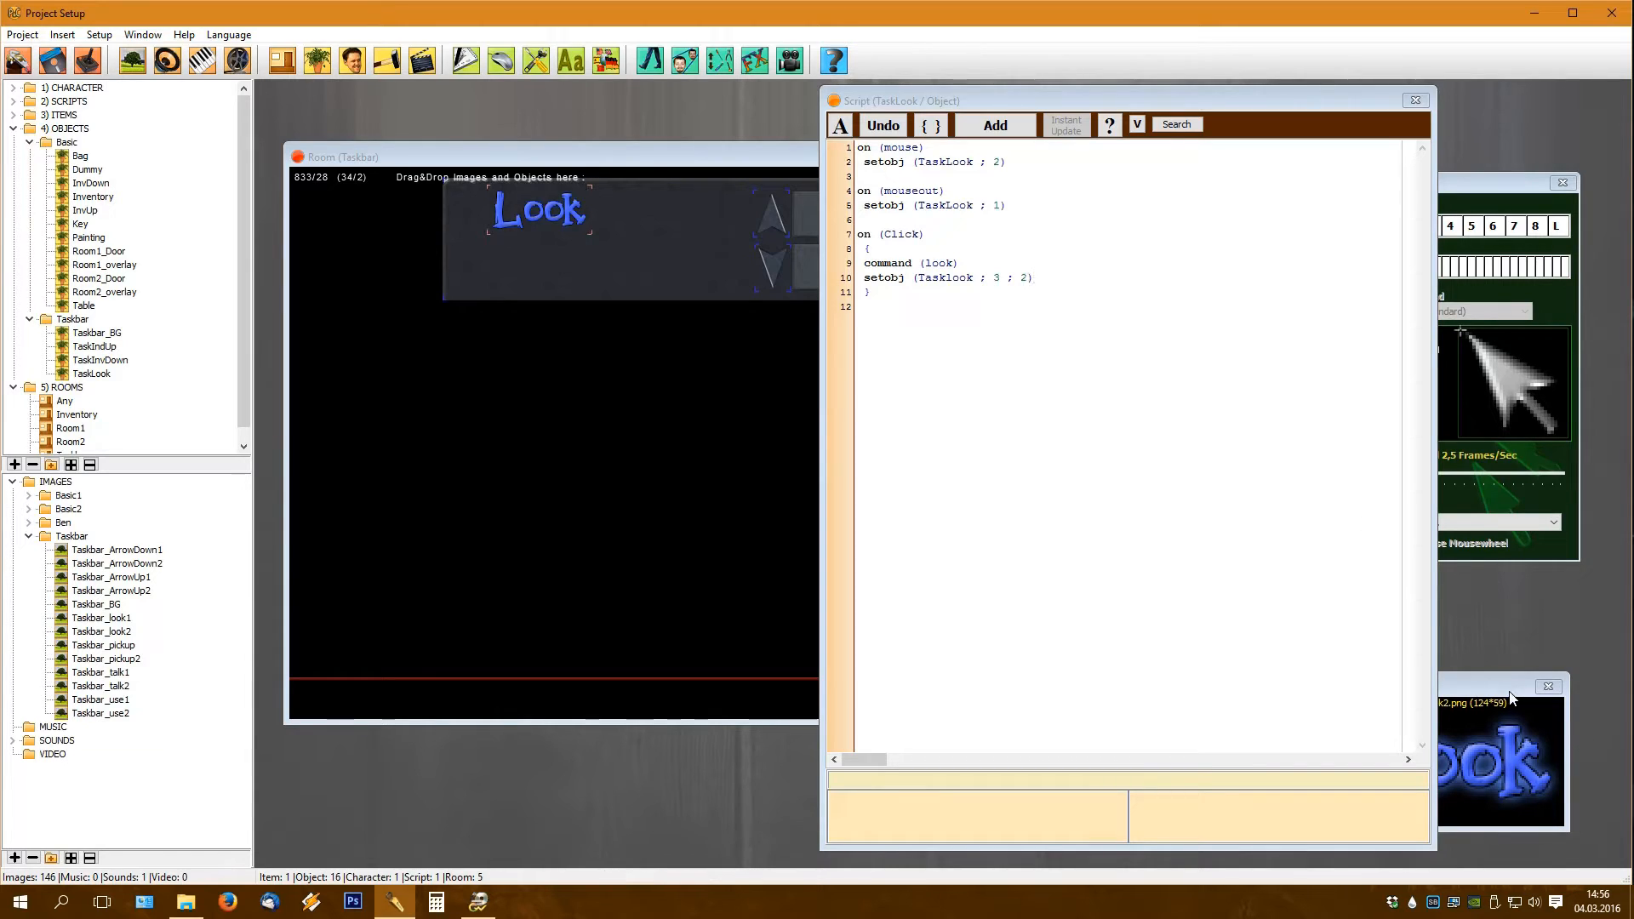
Step: Open the TaskLook object and set the speed of state 3 to 12,5 frames/sec
{"action": "left_click", "coordinate": [1482, 687]}
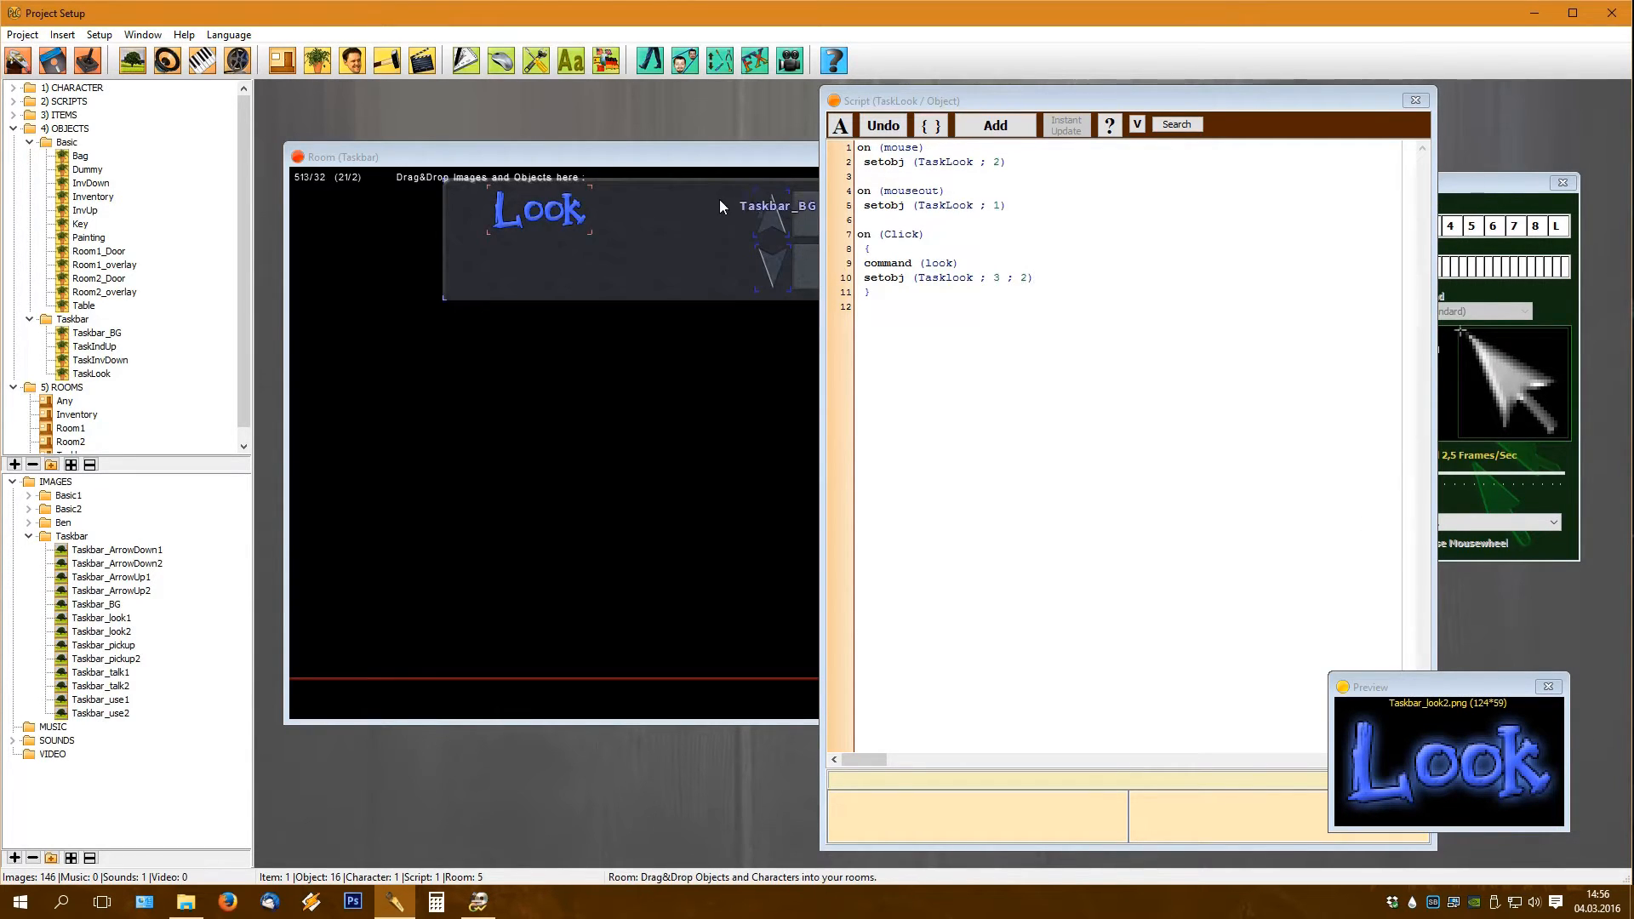
{"action": "double_click", "coordinate": [101, 372]}
{"action": "left_click", "coordinate": [923, 457]}
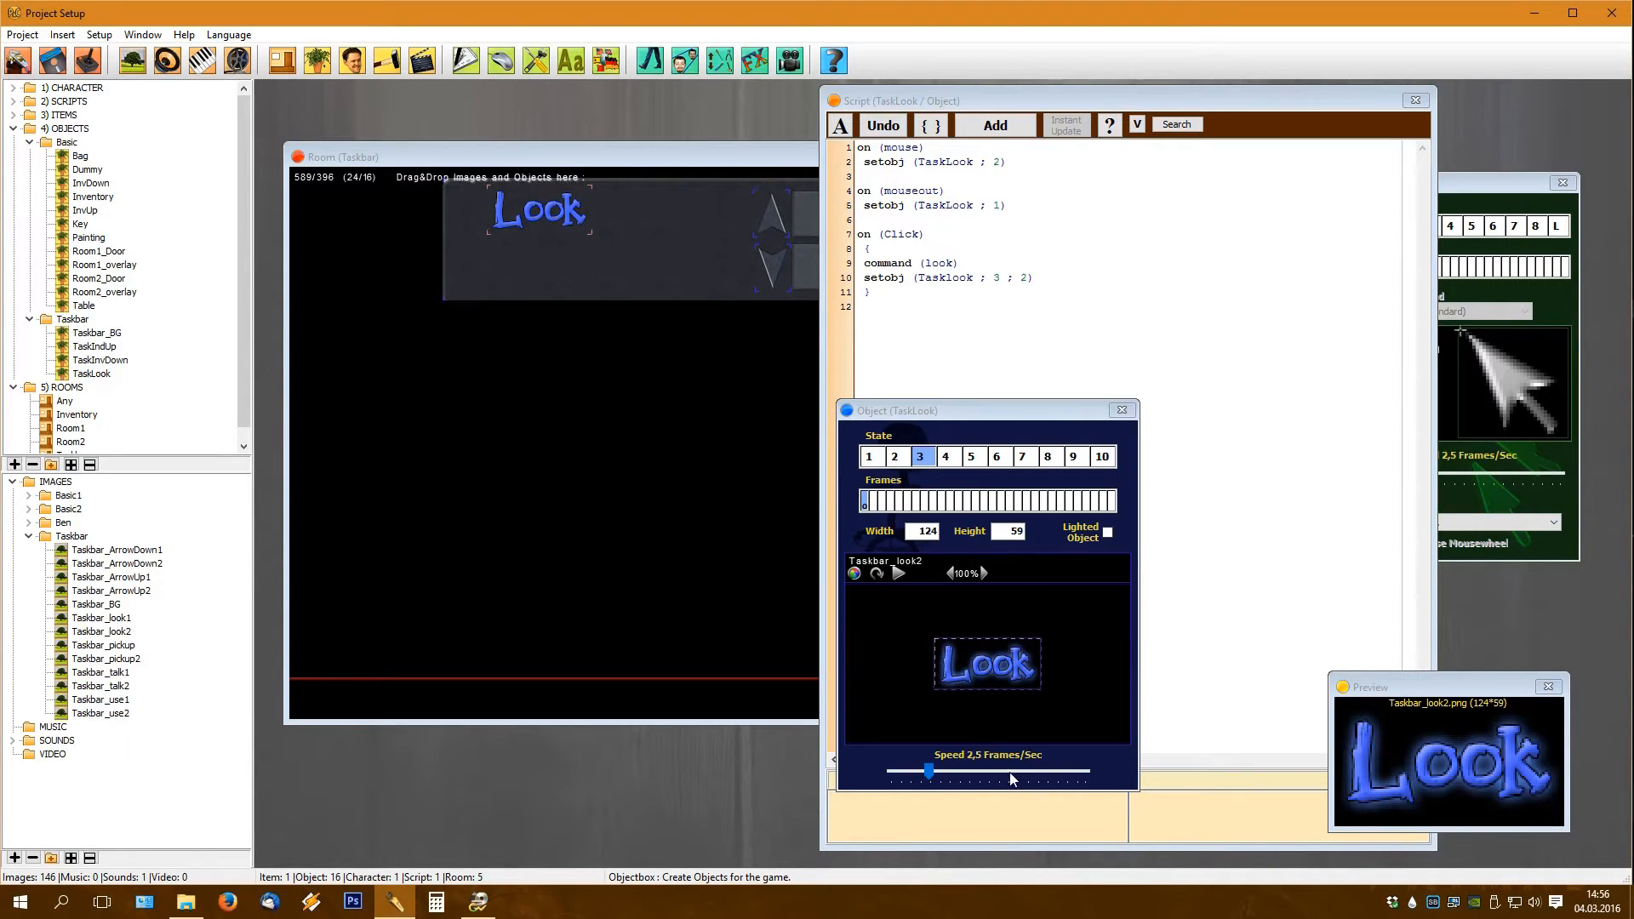
{"action": "left_click_drag", "start_coordinate": [919, 780], "coordinate": [898, 780]}
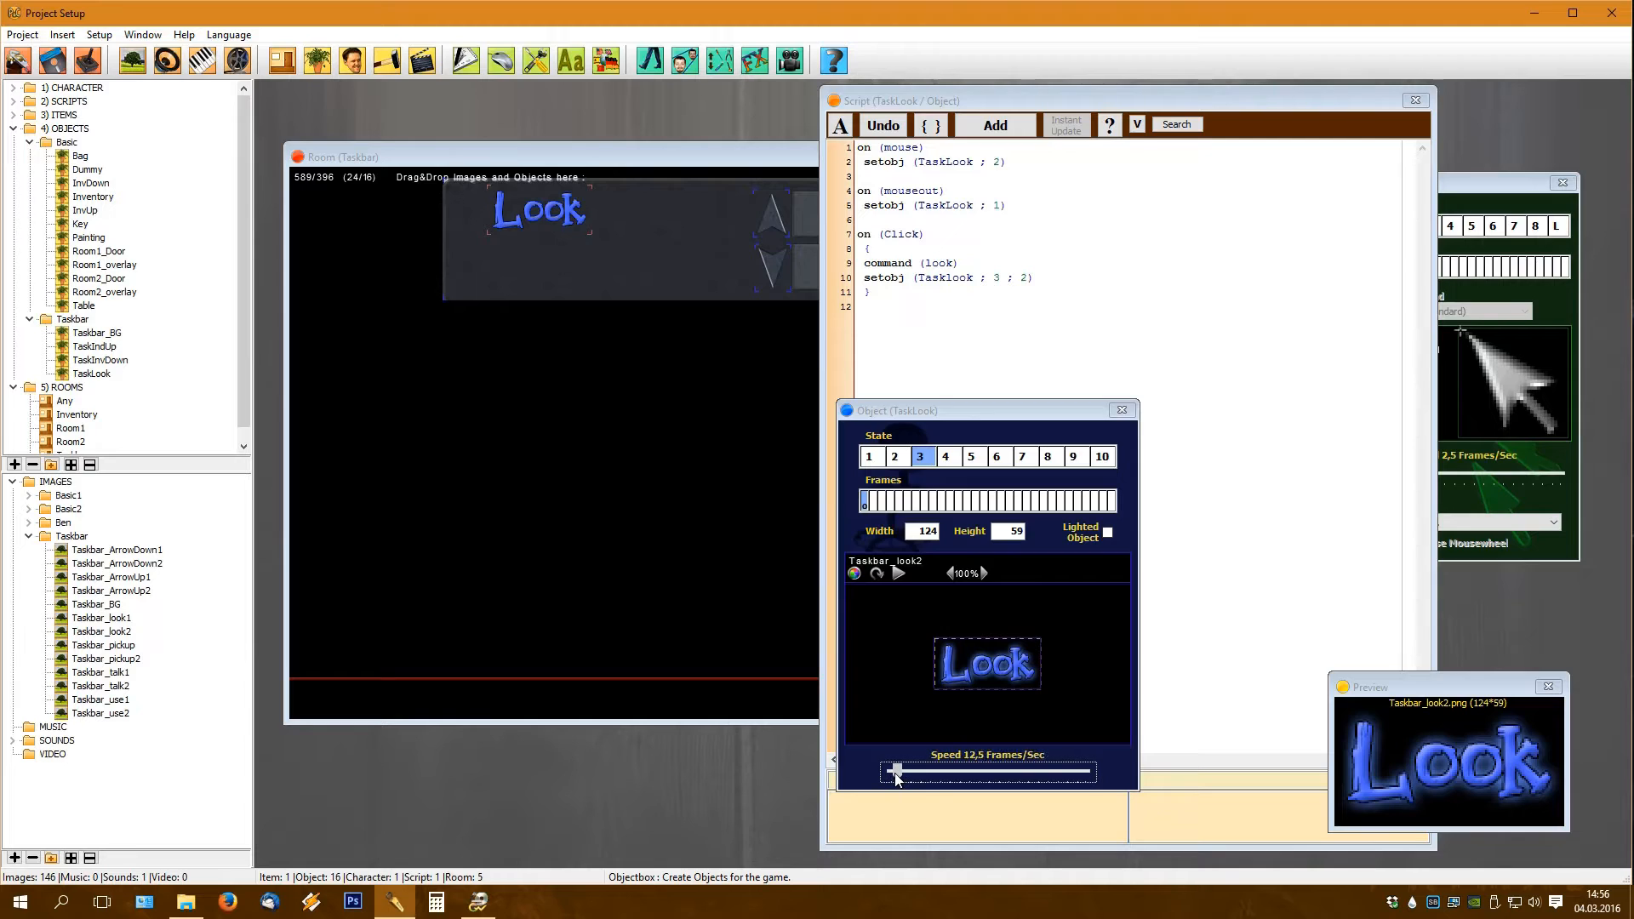
{"action": "left_click", "coordinate": [956, 318]}
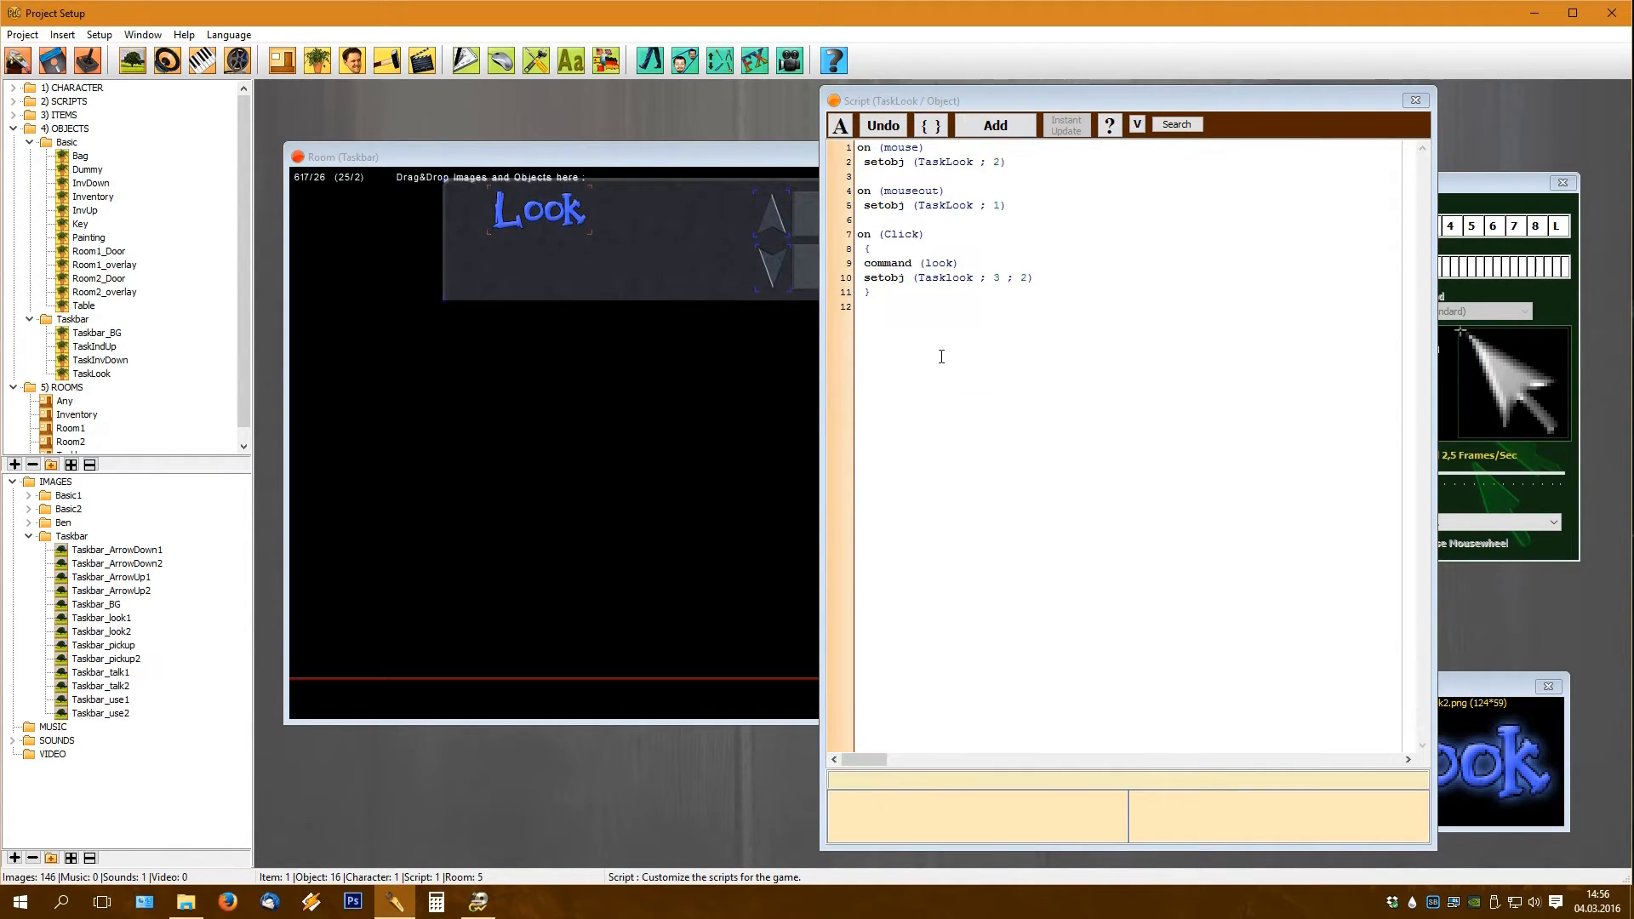
Step: Duplicate the TaskLook object and name the copy TaskPickup
{"action": "right_click", "coordinate": [101, 375]}
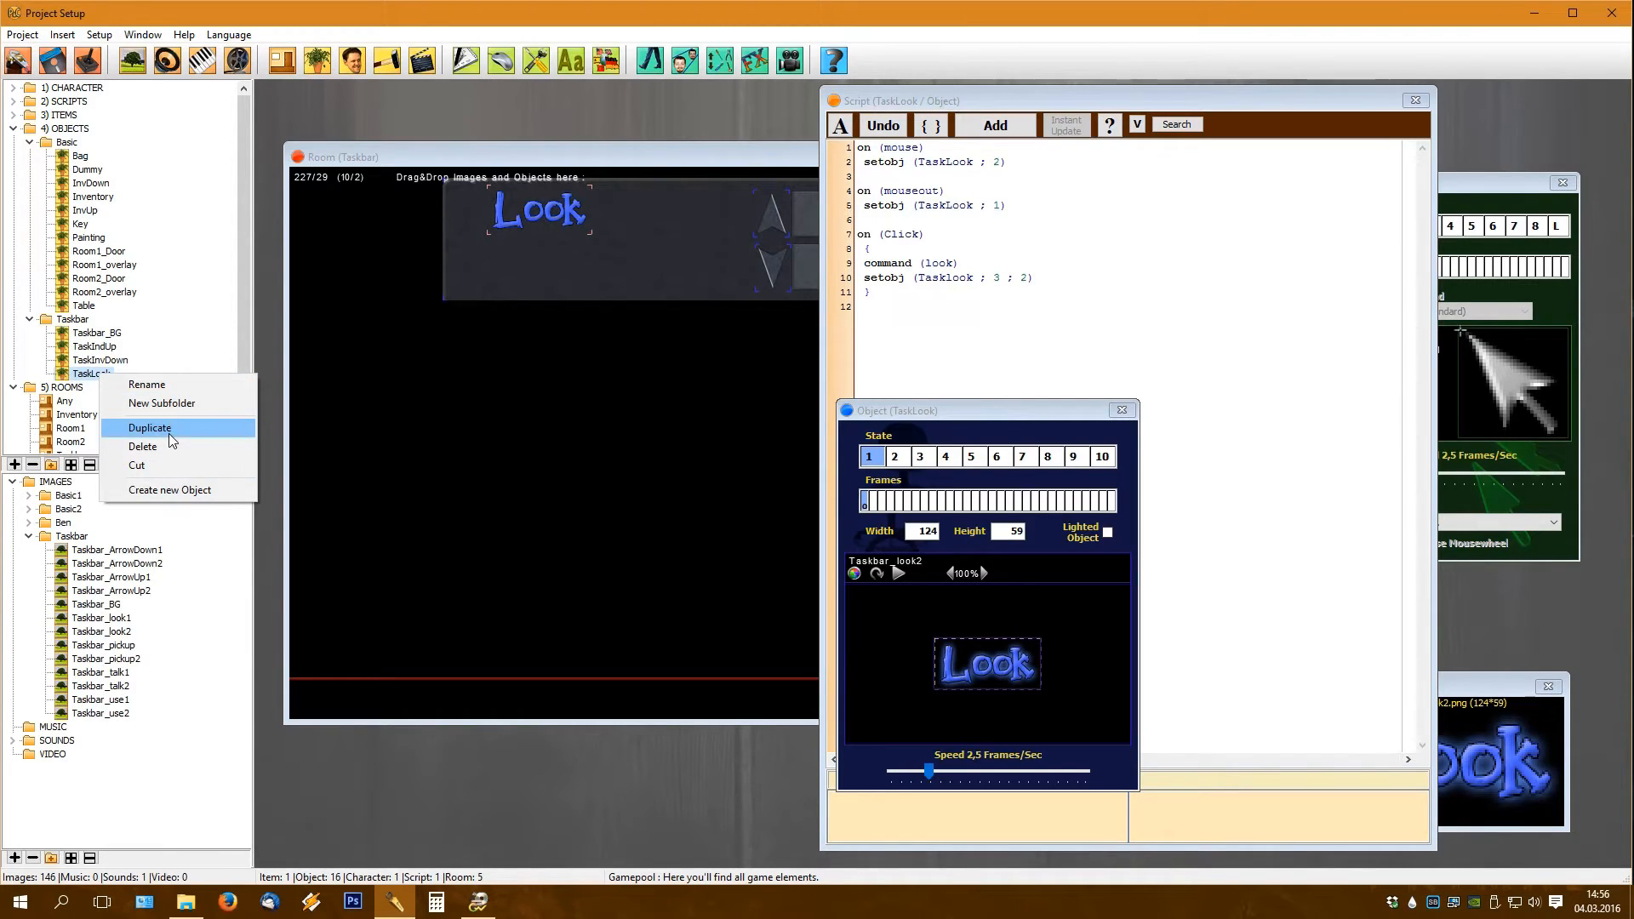
{"action": "left_click", "coordinate": [168, 430]}
{"action": "type", "text": "TaskPickup"}
{"action": "key", "text": "Return"}
Step: Replace the look images in states 1 to 3 of TaskPickup with the Taskbar_pickup images
{"action": "left_click", "coordinate": [896, 458]}
{"action": "left_click", "coordinate": [919, 458]}
{"action": "right_click", "coordinate": [866, 500]}
{"action": "left_click", "coordinate": [871, 458]}
{"action": "left_click", "coordinate": [896, 458]}
{"action": "left_click_drag", "start_coordinate": [104, 645], "coordinate": [963, 666]}
{"action": "left_click", "coordinate": [922, 458]}
Step: Place TaskPickup beside Look on the taskbar and copy the whole TaskLook script into its script
{"action": "left_click_drag", "start_coordinate": [94, 388], "coordinate": [657, 214]}
{"action": "left_click", "coordinate": [941, 101]}
{"action": "key", "text": "ctrl+a"}
{"action": "right_click", "coordinate": [1012, 208]}
{"action": "left_click", "coordinate": [1019, 238]}
{"action": "left_click", "coordinate": [672, 213]}
{"action": "right_click", "coordinate": [953, 200]}
{"action": "left_click", "coordinate": [977, 262]}
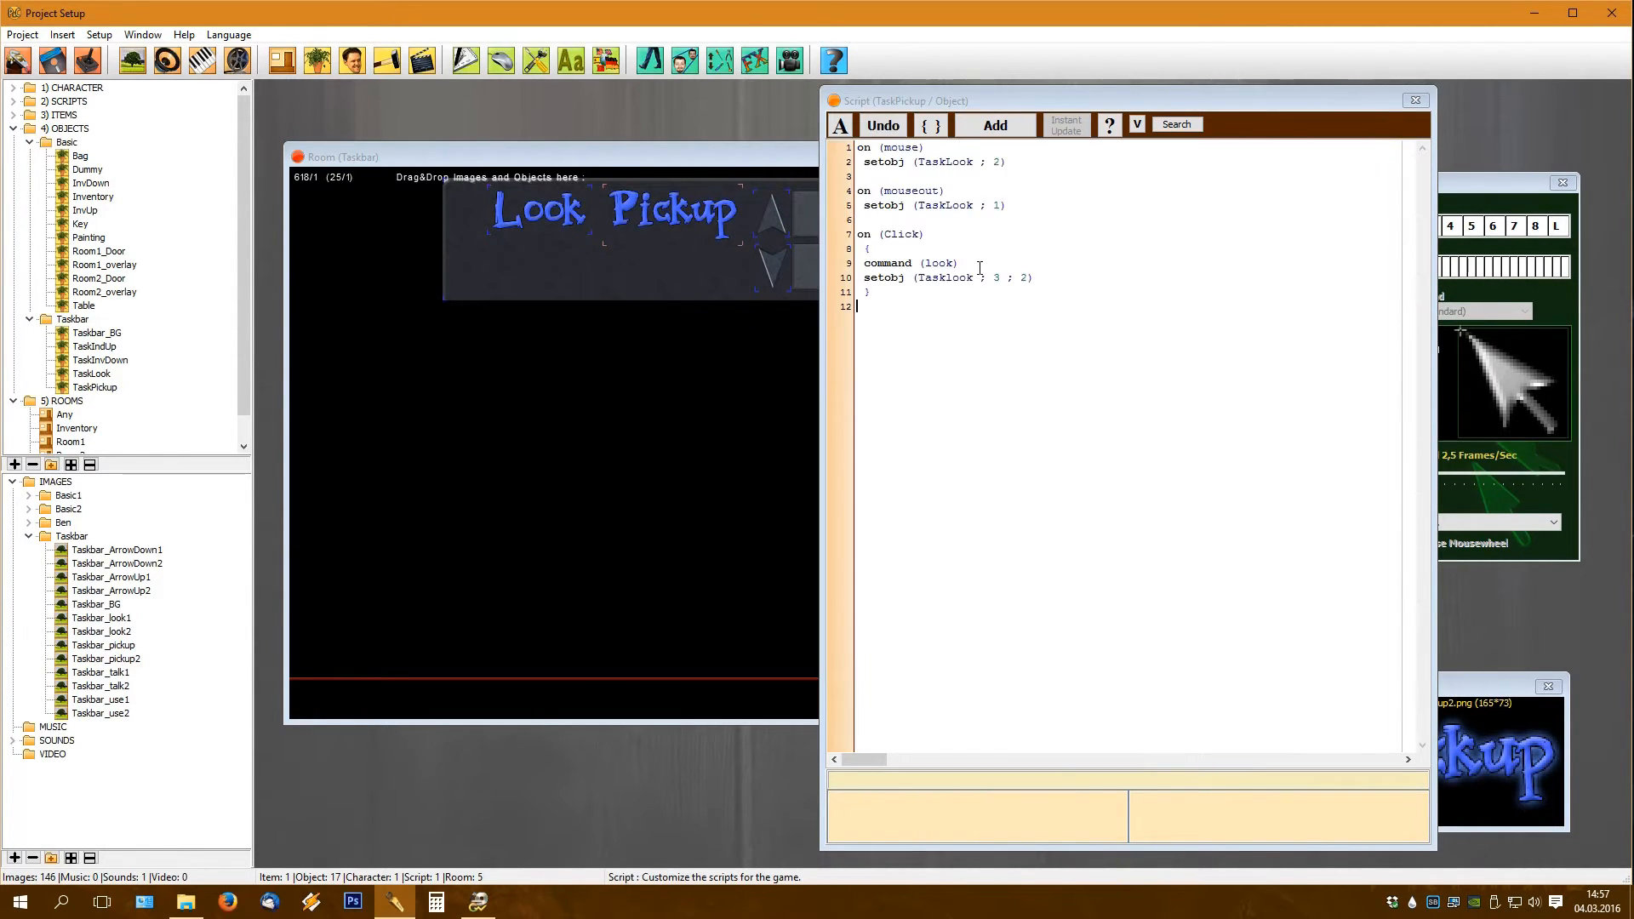
Step: Change the object name to TaskPickup in the setobj commands of the mouse and mouseout events
{"action": "left_click", "coordinate": [971, 164]}
{"action": "key", "text": "BackSpace"}
{"action": "key", "text": "BackSpace"}
{"action": "key", "text": "BackSpace"}
{"action": "key", "text": "BackSpace"}
{"action": "type", "text": "Pickup"}
{"action": "double_click", "coordinate": [921, 209]}
{"action": "type", "text": "TaskPickup"}
Step: In the click block, change the command to pickup and the setobj target to Taskpickup
{"action": "key", "text": "Down"}
{"action": "key", "text": "Down"}
{"action": "key", "text": "Down"}
{"action": "key", "text": "Down"}
{"action": "key", "text": "Left"}
{"action": "key", "text": "BackSpace"}
{"action": "key", "text": "BackSpace"}
{"action": "key", "text": "BackSpace"}
{"action": "key", "text": "BackSpace"}
{"action": "type", "text": "pickup"}
{"action": "key", "text": "Down"}
{"action": "key", "text": "Right"}
{"action": "key", "text": "BackSpace"}
{"action": "key", "text": "BackSpace"}
{"action": "key", "text": "BackSpace"}
{"action": "key", "text": "BackSpace"}
{"action": "type", "text": "pickup"}
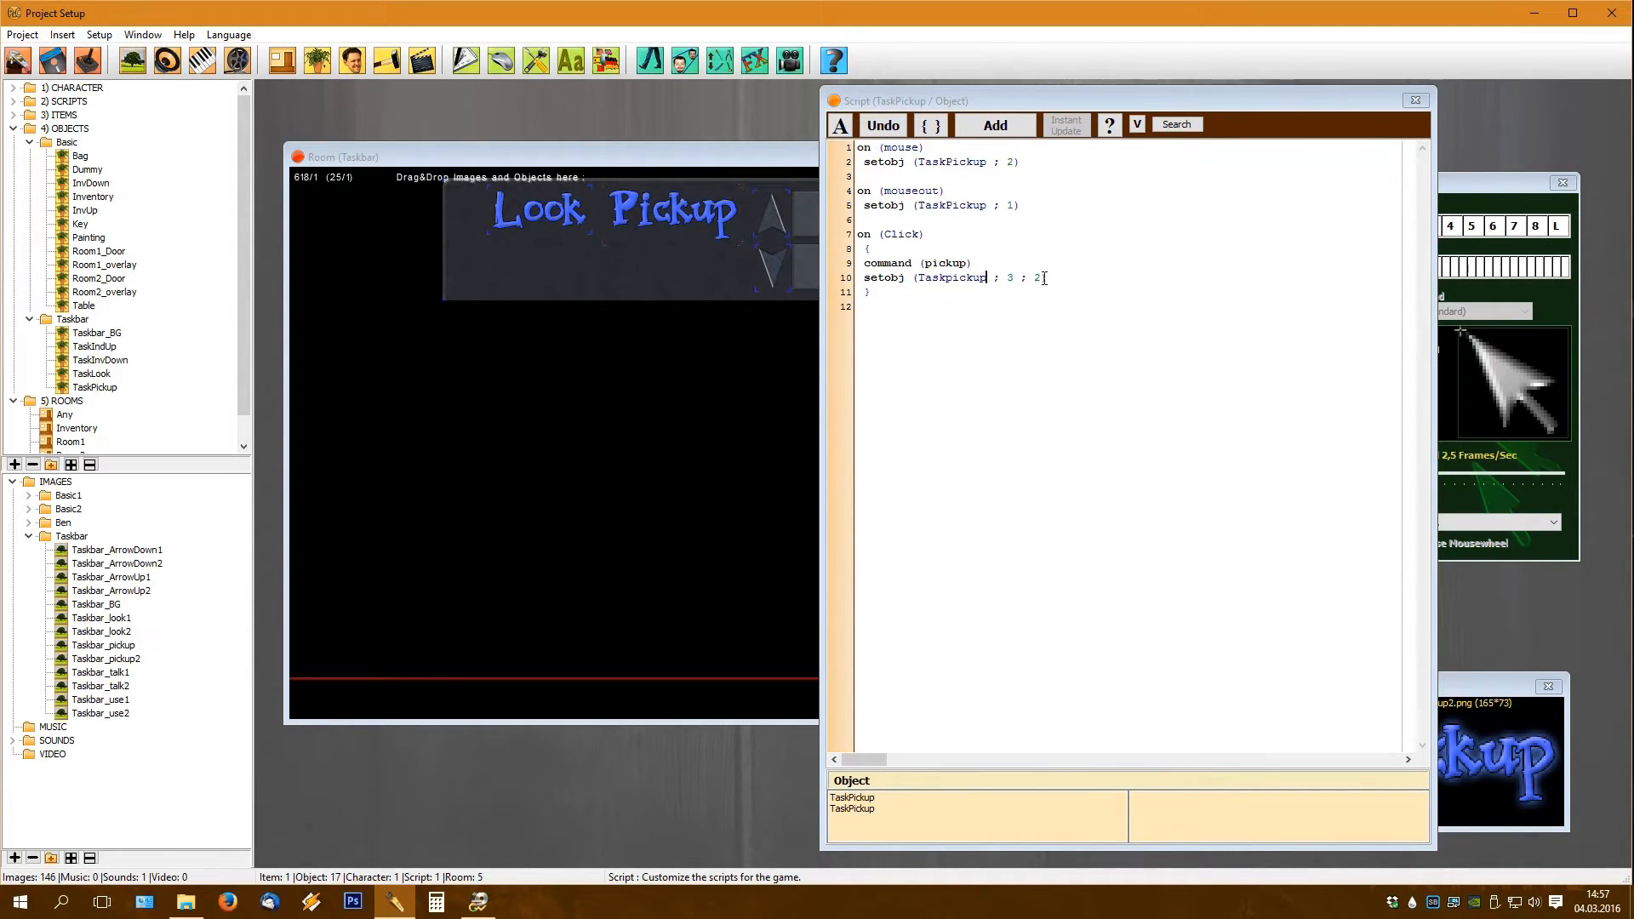
Step: Set the last value of the click event's setobj in the TaskLook script to 1 and create an object named TaskUse
{"action": "left_click", "coordinate": [538, 210]}
{"action": "type", "text": "TaskUse"}
{"action": "key", "text": "Return"}
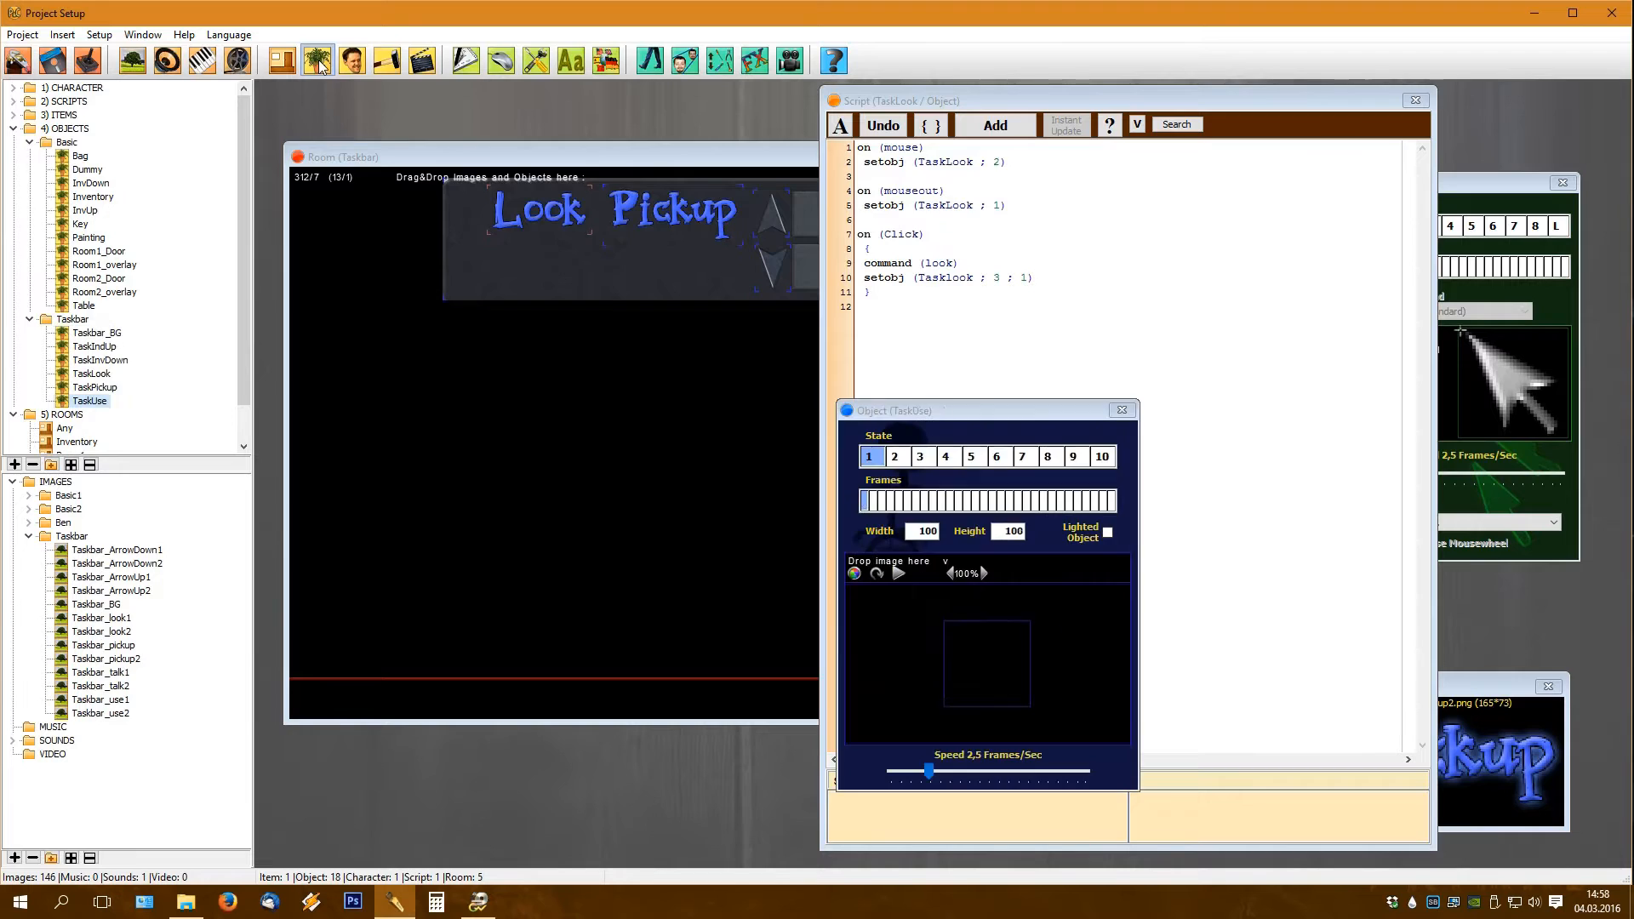
Step: Assign the Taskbar_use images to TaskUse and place the object below Look on the taskbar
{"action": "left_click_drag", "start_coordinate": [117, 713], "coordinate": [914, 633]}
{"action": "left_click_drag", "start_coordinate": [90, 401], "coordinate": [532, 260]}
Step: Copy the complete TaskPickup script into the script of the TaskUse object
{"action": "left_click", "coordinate": [663, 214]}
{"action": "left_click", "coordinate": [975, 248]}
{"action": "key", "text": "ctrl+a"}
{"action": "key", "text": "ctrl+c"}
{"action": "left_click", "coordinate": [557, 266]}
{"action": "left_click", "coordinate": [963, 317]}
{"action": "key", "text": "ctrl+v"}
Step: Change the object name to TaskUse in the mouse and mouseout events and the click command to use
{"action": "left_click_drag", "start_coordinate": [987, 161], "coordinate": [943, 166]}
{"action": "type", "text": "Use"}
{"action": "key", "text": "Down"}
{"action": "key", "text": "Down"}
{"action": "key", "text": "Down"}
{"action": "key", "text": "BackSpace"}
{"action": "key", "text": "BackSpace"}
{"action": "key", "text": "BackSpace"}
{"action": "key", "text": "BackSpace"}
{"action": "key", "text": "BackSpace"}
{"action": "key", "text": "BackSpace"}
{"action": "type", "text": "use"}
Step: Change the target of the click block's setobj command to TaskUse
{"action": "key", "text": "Down"}
{"action": "key", "text": "Right"}
{"action": "key", "text": "Right"}
{"action": "key", "text": "Right"}
{"action": "key", "text": "Right"}
{"action": "key", "text": "Right"}
{"action": "key", "text": "Right"}
{"action": "key", "text": "BackSpace"}
{"action": "key", "text": "BackSpace"}
{"action": "key", "text": "BackSpace"}
{"action": "key", "text": "BackSpace"}
{"action": "key", "text": "BackSpace"}
{"action": "key", "text": "BackSpace"}
{"action": "type", "text": "Use"}
Step: Create a new object named TaskTalk in the Taskbar folder
{"action": "left_click", "coordinate": [320, 59]}
{"action": "type", "text": "TaskTa"}
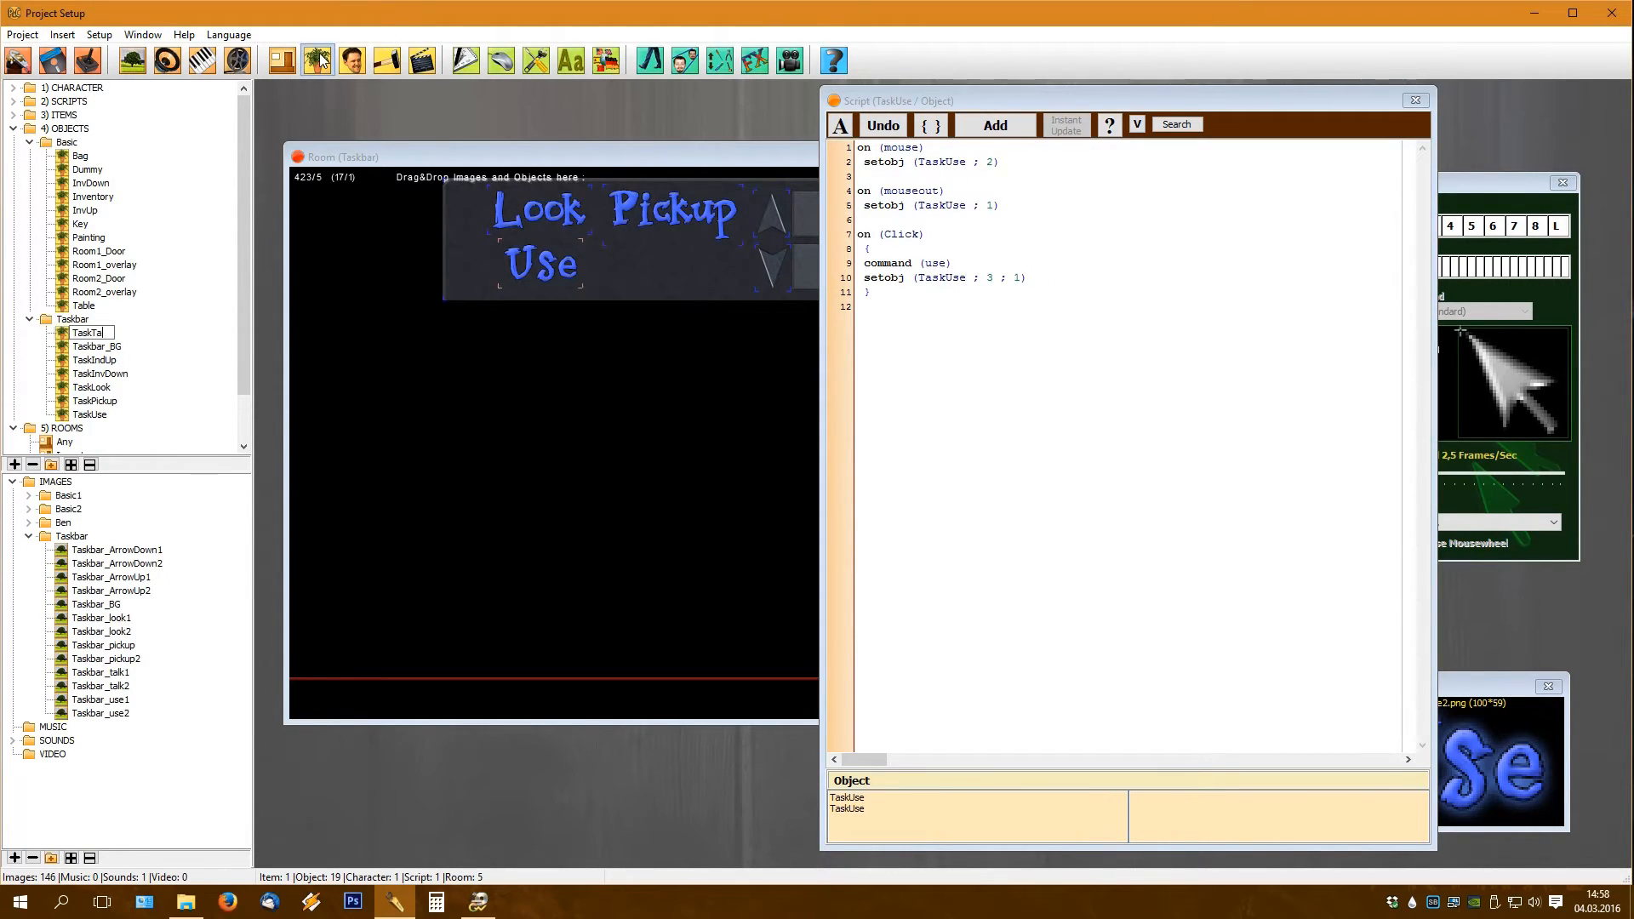
{"action": "key", "text": "Return"}
{"action": "right_click", "coordinate": [105, 401]}
{"action": "left_click", "coordinate": [166, 414]}
{"action": "type", "text": "lk"}
Step: Assign Taskbar_talk1 to state 1 of TaskTalk and Taskbar_talk2 to states 2 and 3
{"action": "left_click_drag", "start_coordinate": [123, 672], "coordinate": [979, 655]}
{"action": "left_click", "coordinate": [895, 457]}
{"action": "left_click_drag", "start_coordinate": [119, 685], "coordinate": [983, 659]}
{"action": "left_click", "coordinate": [920, 456]}
{"action": "left_click_drag", "start_coordinate": [110, 686], "coordinate": [991, 655]}
Step: Place TaskTalk beside Use on the taskbar and paste the copied command script into its script
{"action": "left_click_drag", "start_coordinate": [90, 401], "coordinate": [640, 260]}
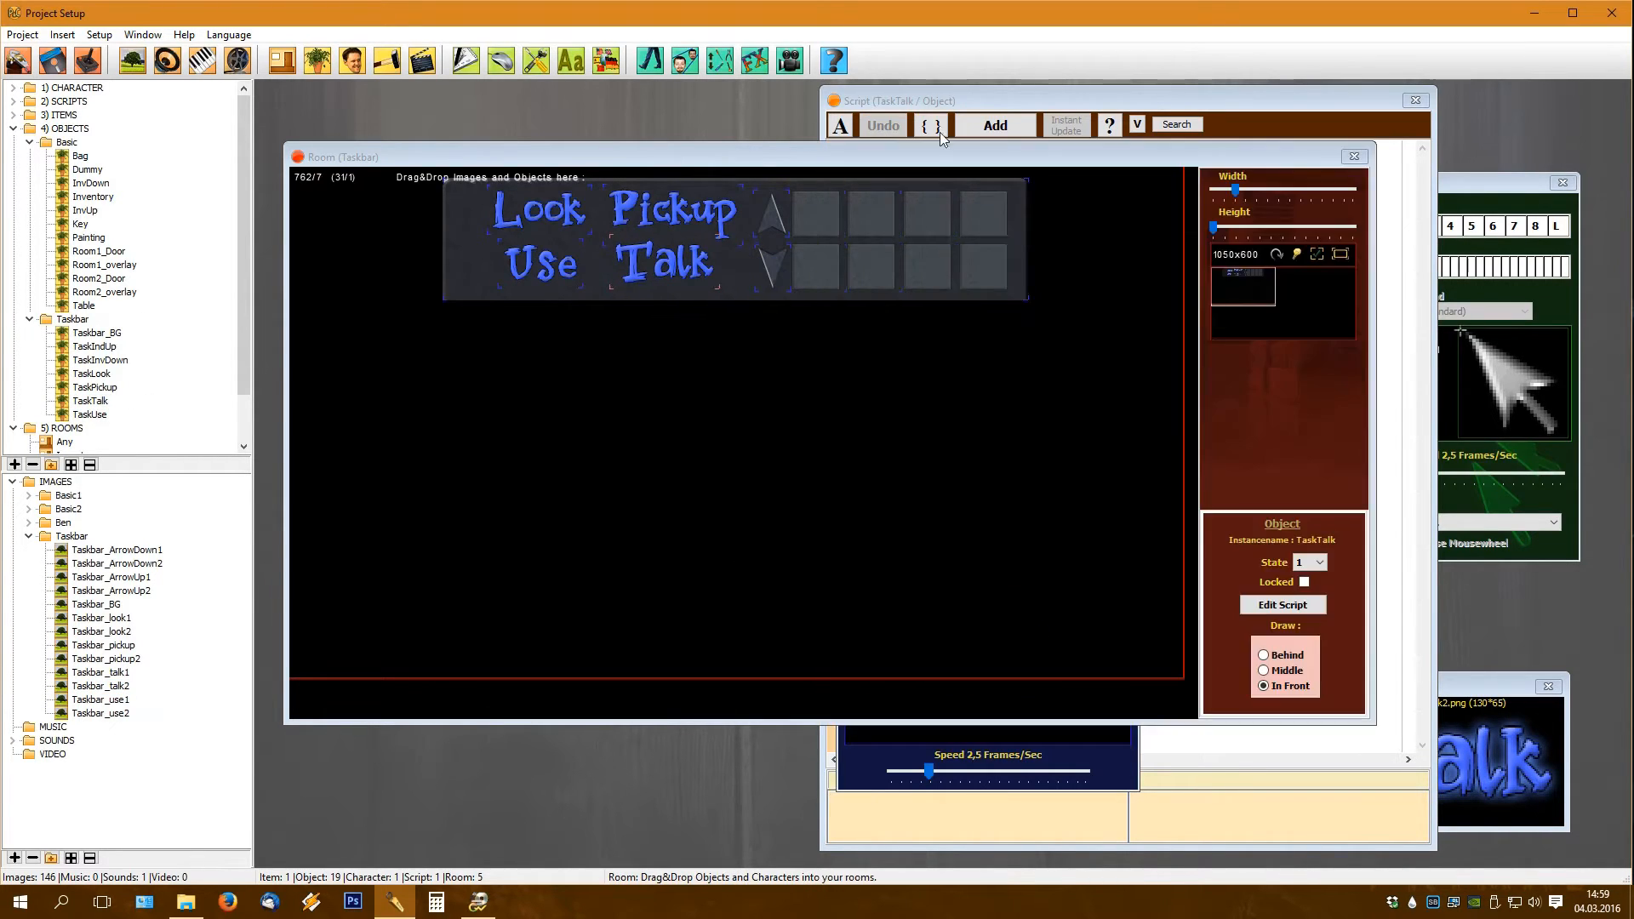
{"action": "left_click", "coordinate": [970, 102]}
{"action": "key", "text": "ctrl+v"}
Step: Adapt the pasted script to TaskTalk: target it in all setobj commands and change the click command to talk
{"action": "left_click_drag", "start_coordinate": [987, 163], "coordinate": [947, 161]}
{"action": "type", "text": "Talk"}
{"action": "type", "text": "alk"}
{"action": "key", "text": "Down"}
{"action": "key", "text": "Left"}
{"action": "key", "text": "Delete"}
{"action": "key", "text": "Delete"}
{"action": "key", "text": "Delete"}
{"action": "key", "text": "Delete"}
{"action": "key", "text": "Delete"}
{"action": "key", "text": "Delete"}
{"action": "type", "text": "ta"}
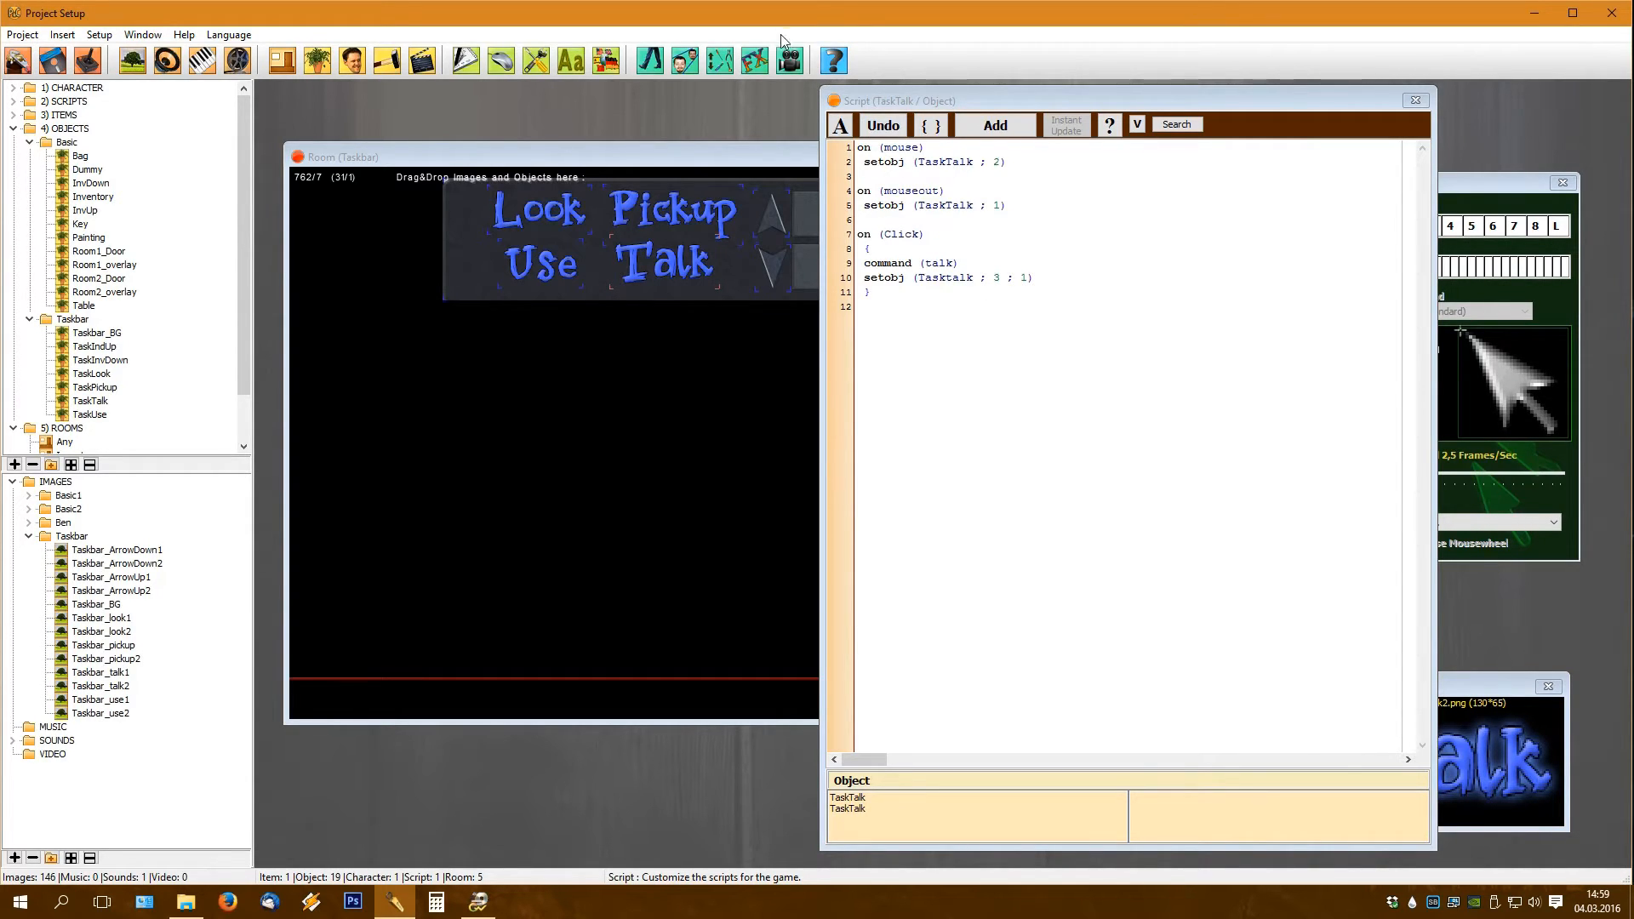
Step: Review the scripts of the TaskPickup, TaskUse and TaskLook objects
{"action": "left_click", "coordinate": [675, 207]}
{"action": "left_click", "coordinate": [1004, 102]}
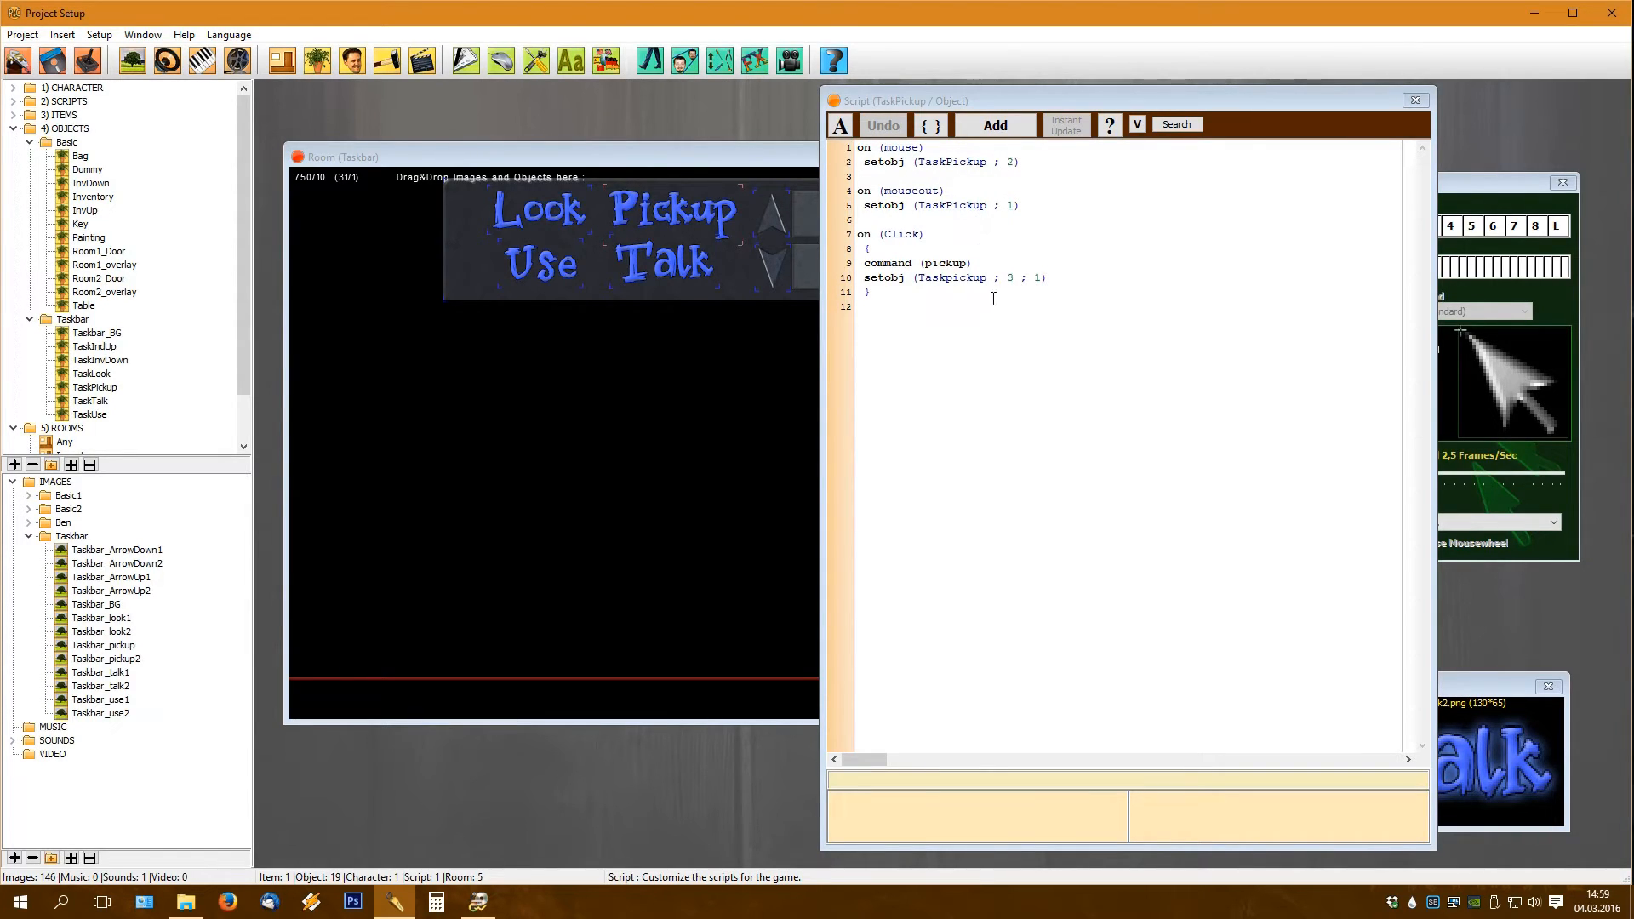
{"action": "left_click", "coordinate": [544, 270]}
{"action": "left_click", "coordinate": [1080, 102]}
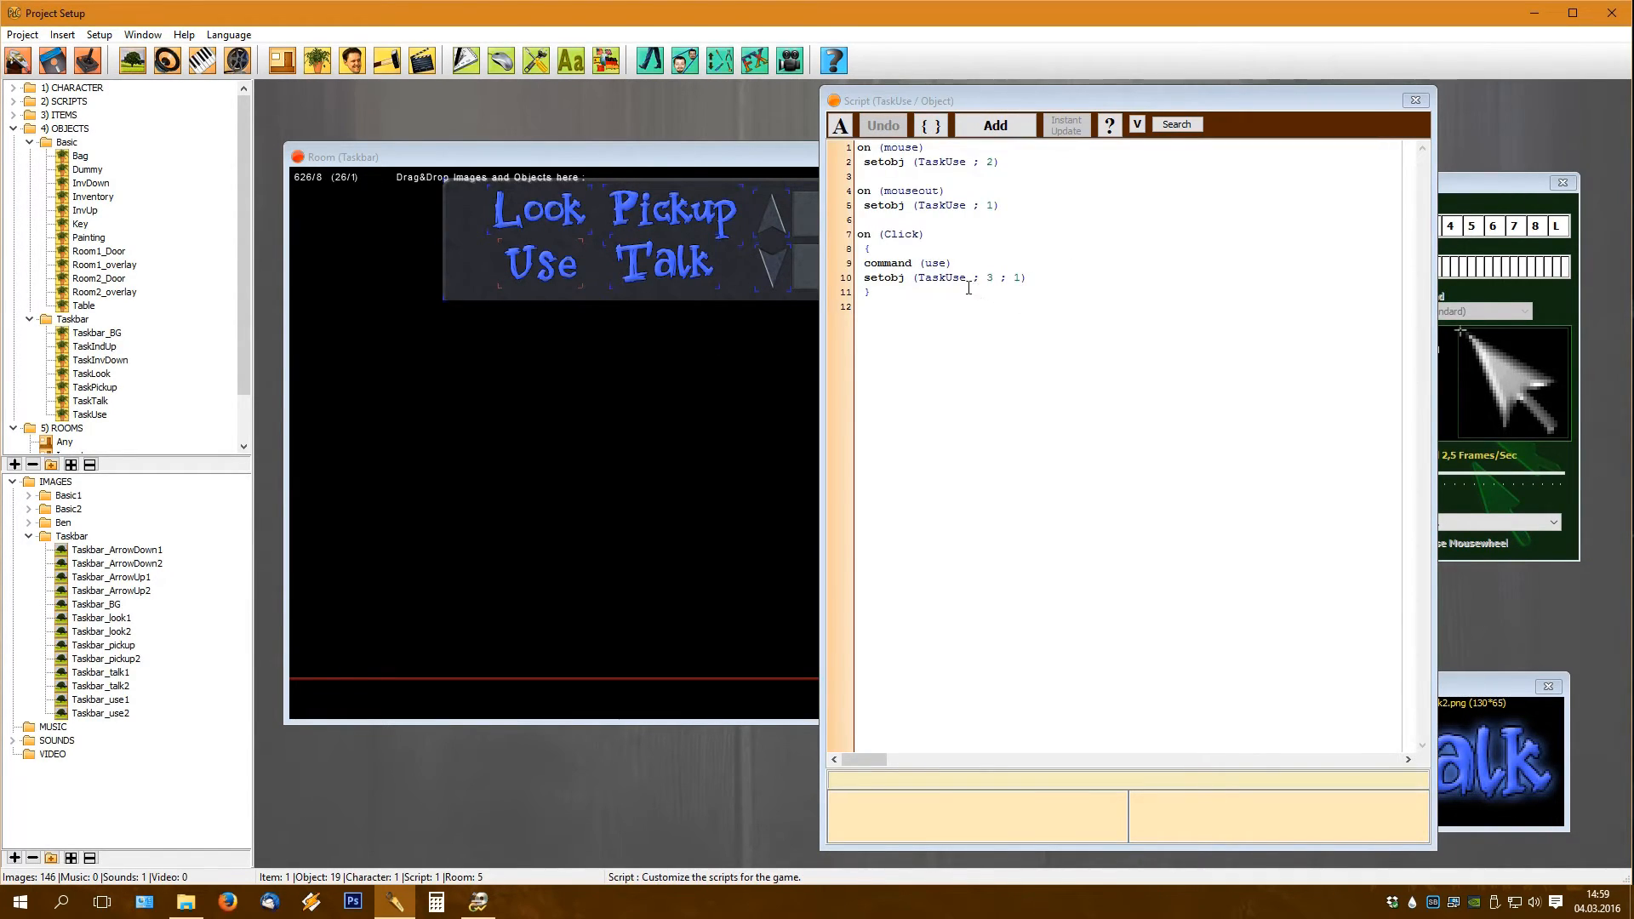
{"action": "left_click", "coordinate": [540, 211]}
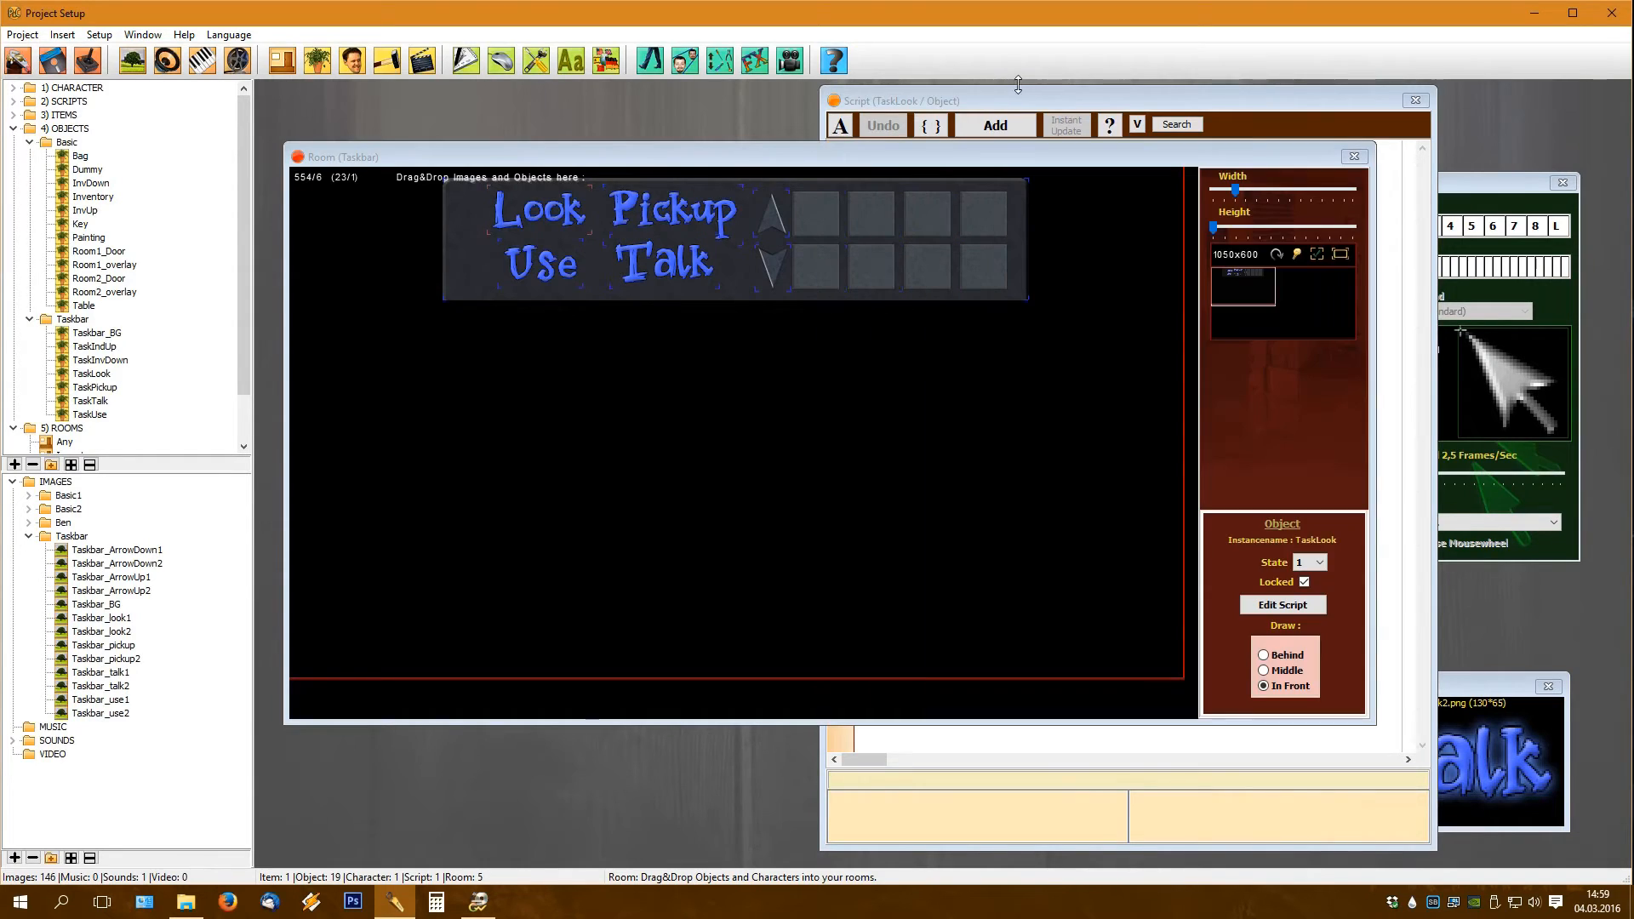
{"action": "left_click", "coordinate": [1015, 101]}
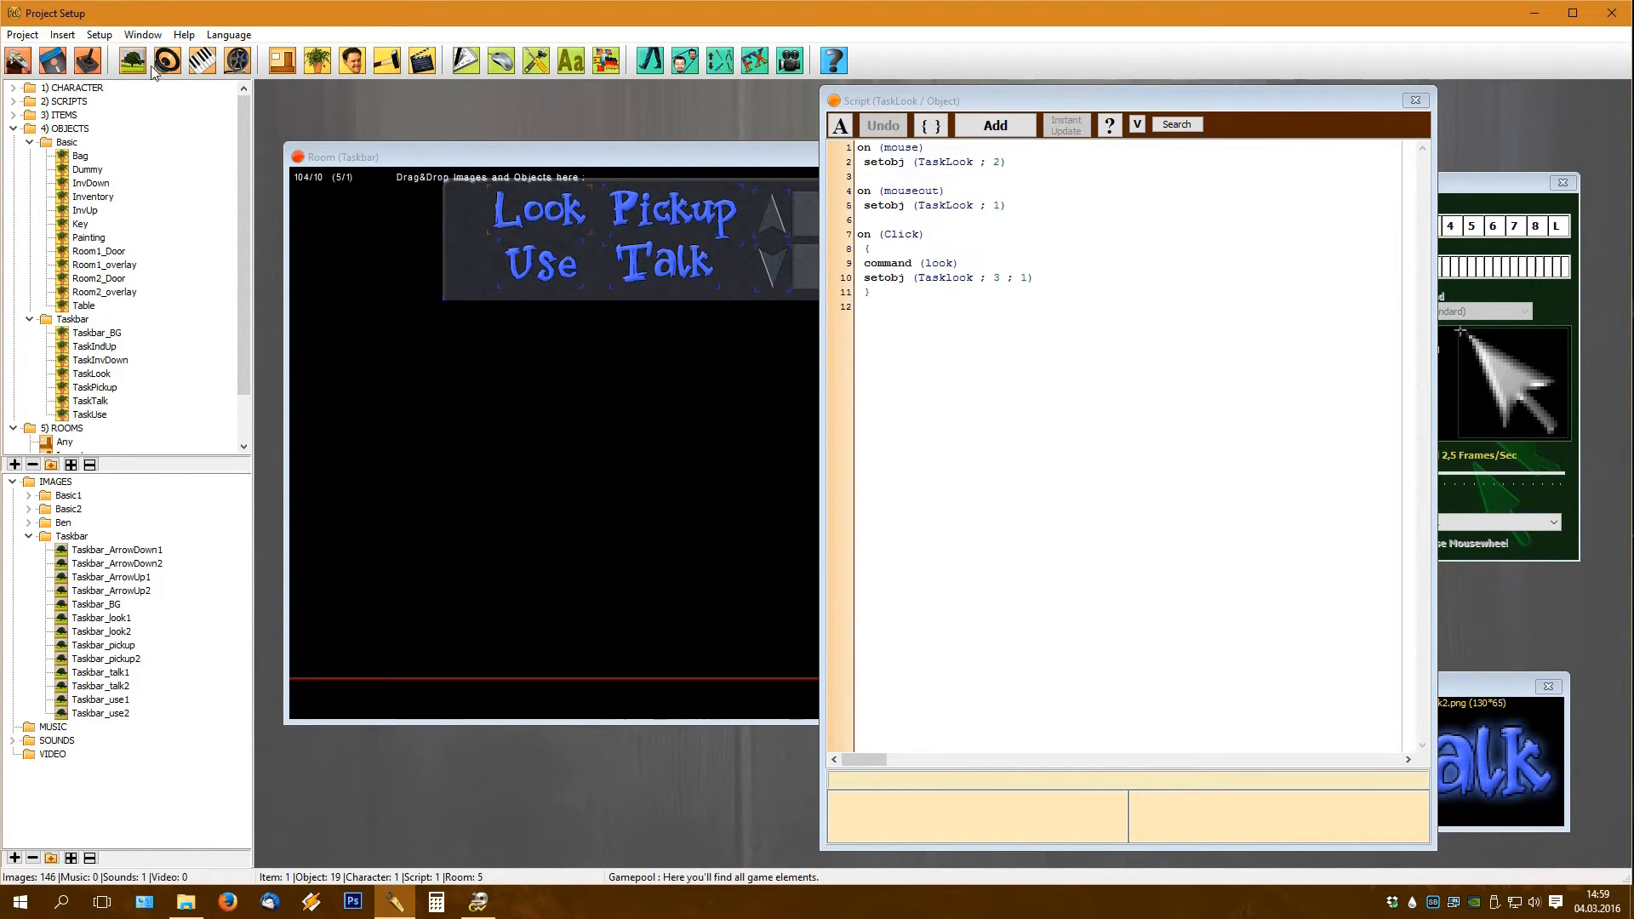
Step: Run the game with the previously created version updated, and try popping up the taskbar
{"action": "left_click", "coordinate": [52, 61]}
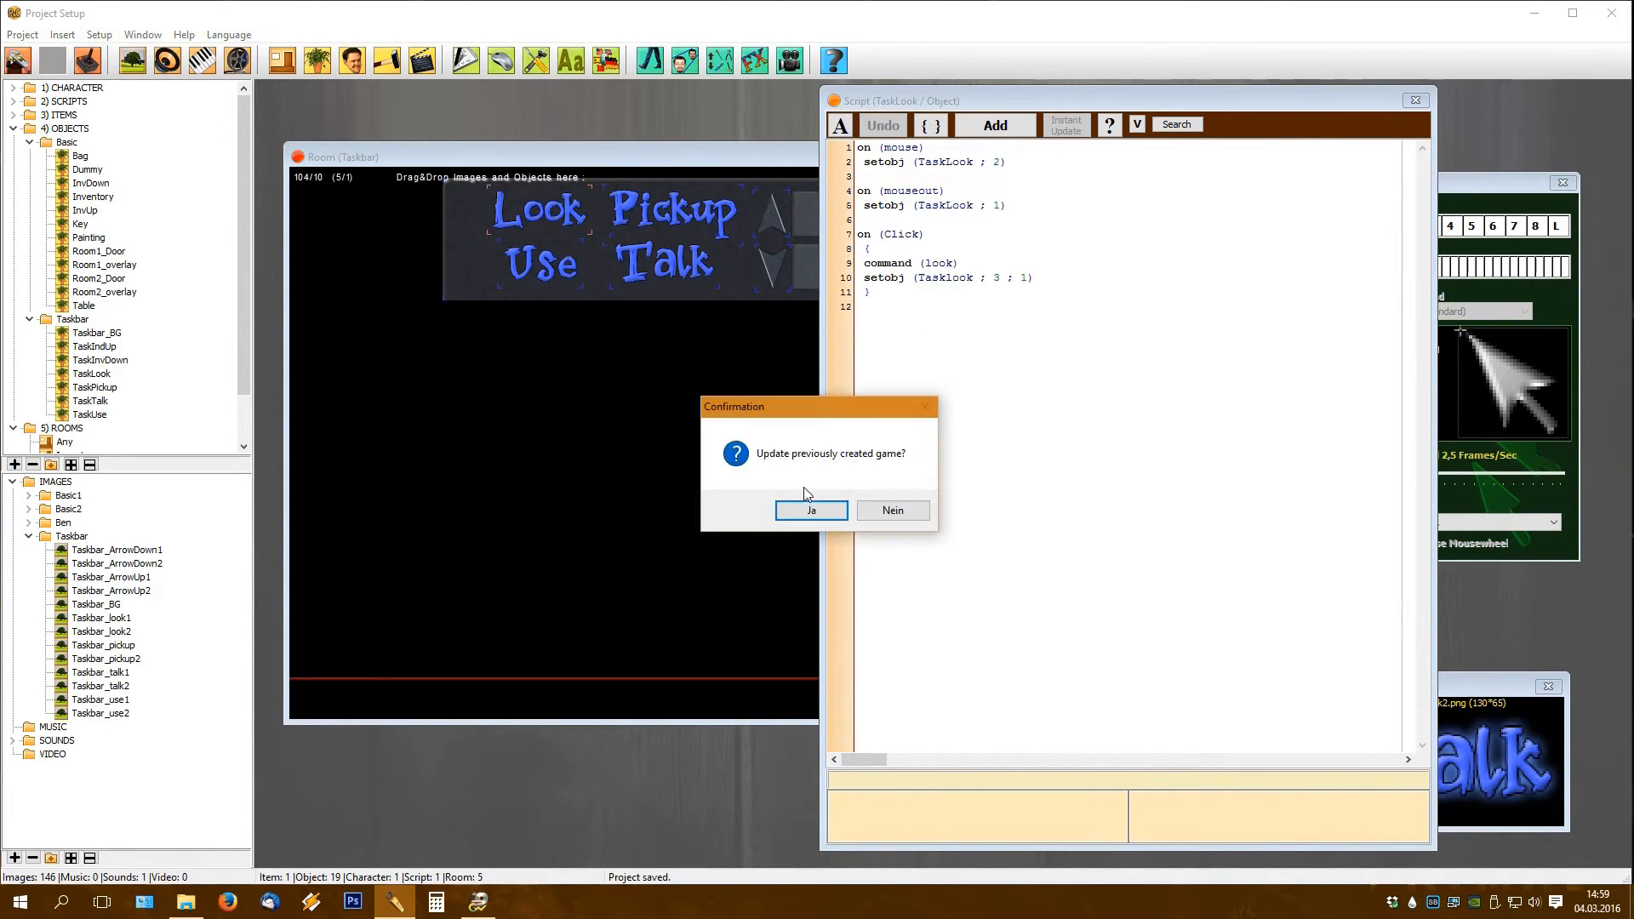
{"action": "left_click", "coordinate": [810, 511]}
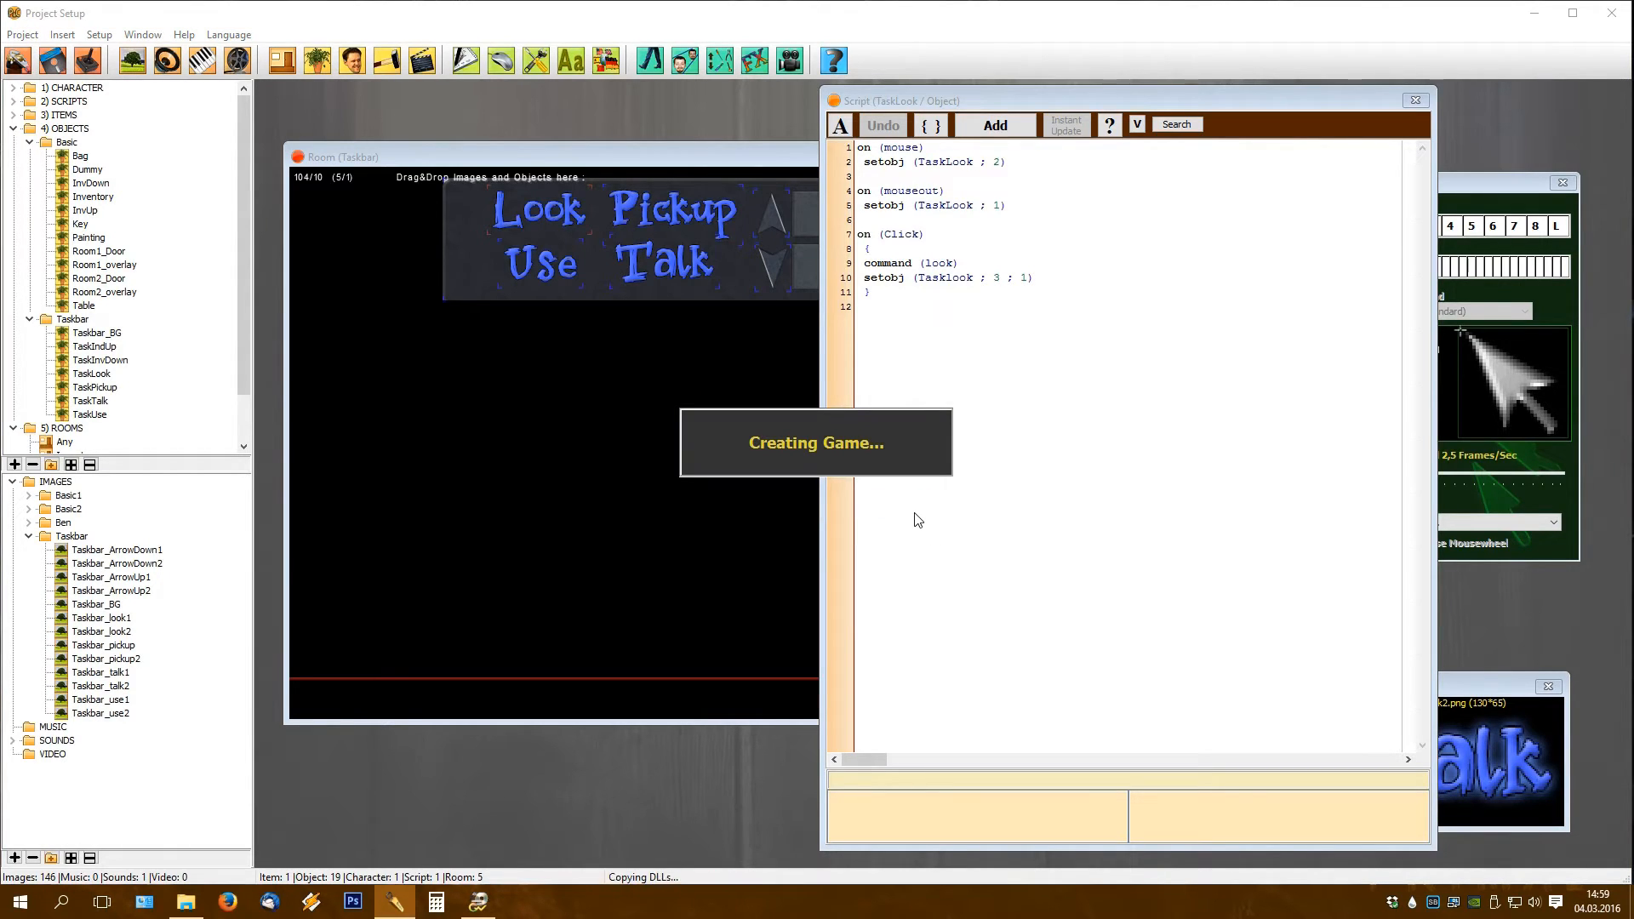
{"action": "left_click", "coordinate": [886, 520]}
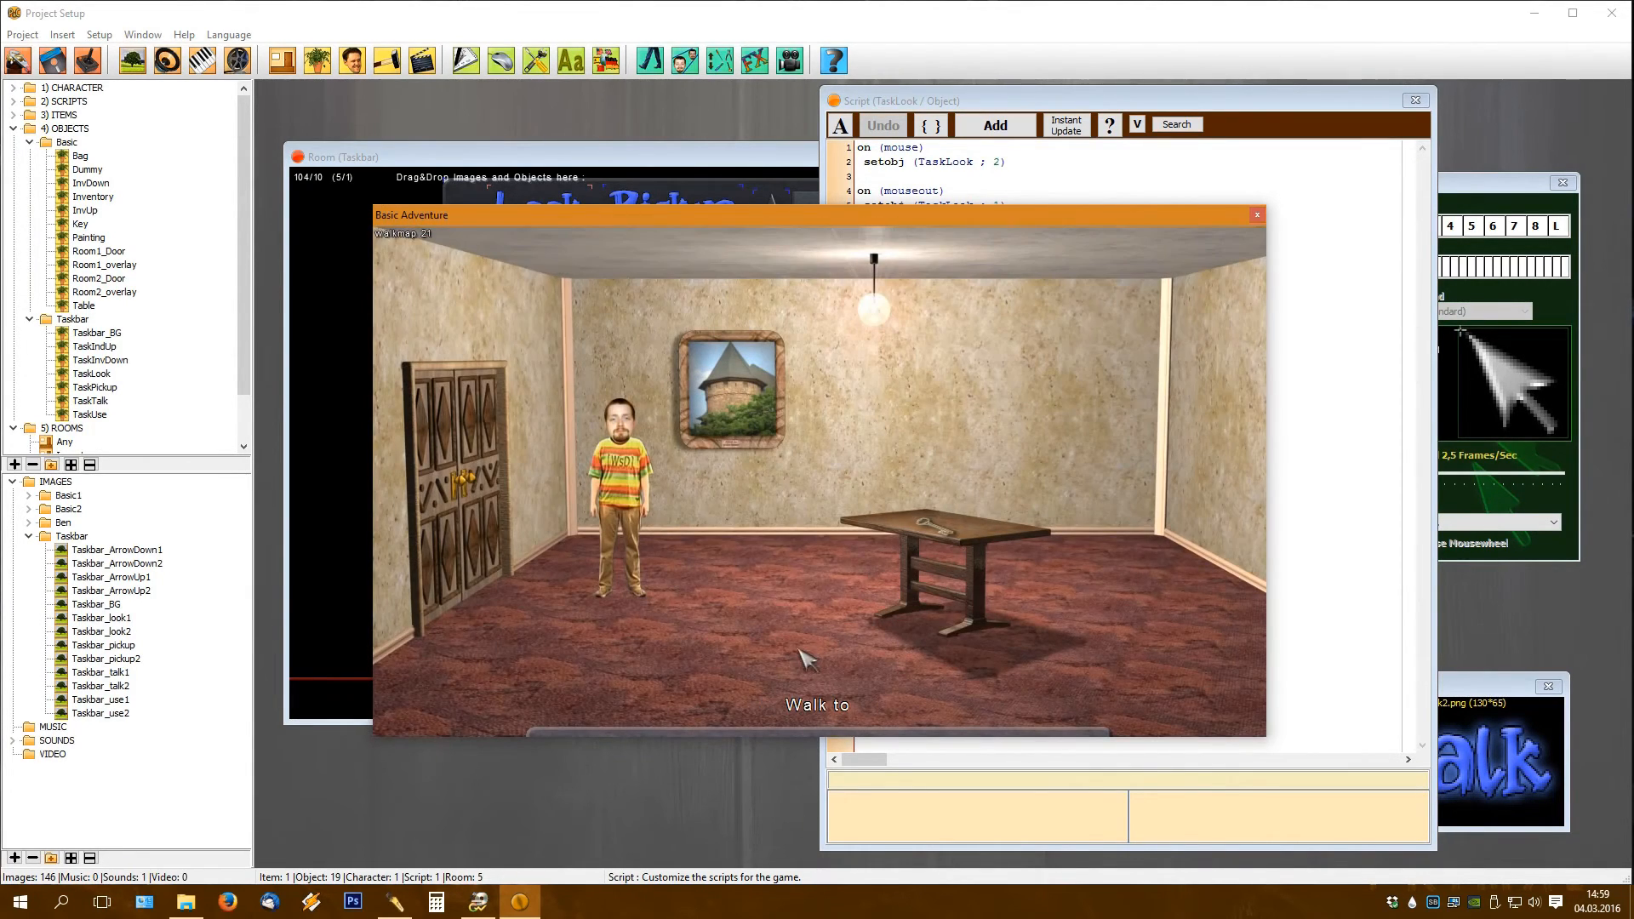
{"action": "mouse_move", "coordinate": [721, 730]}
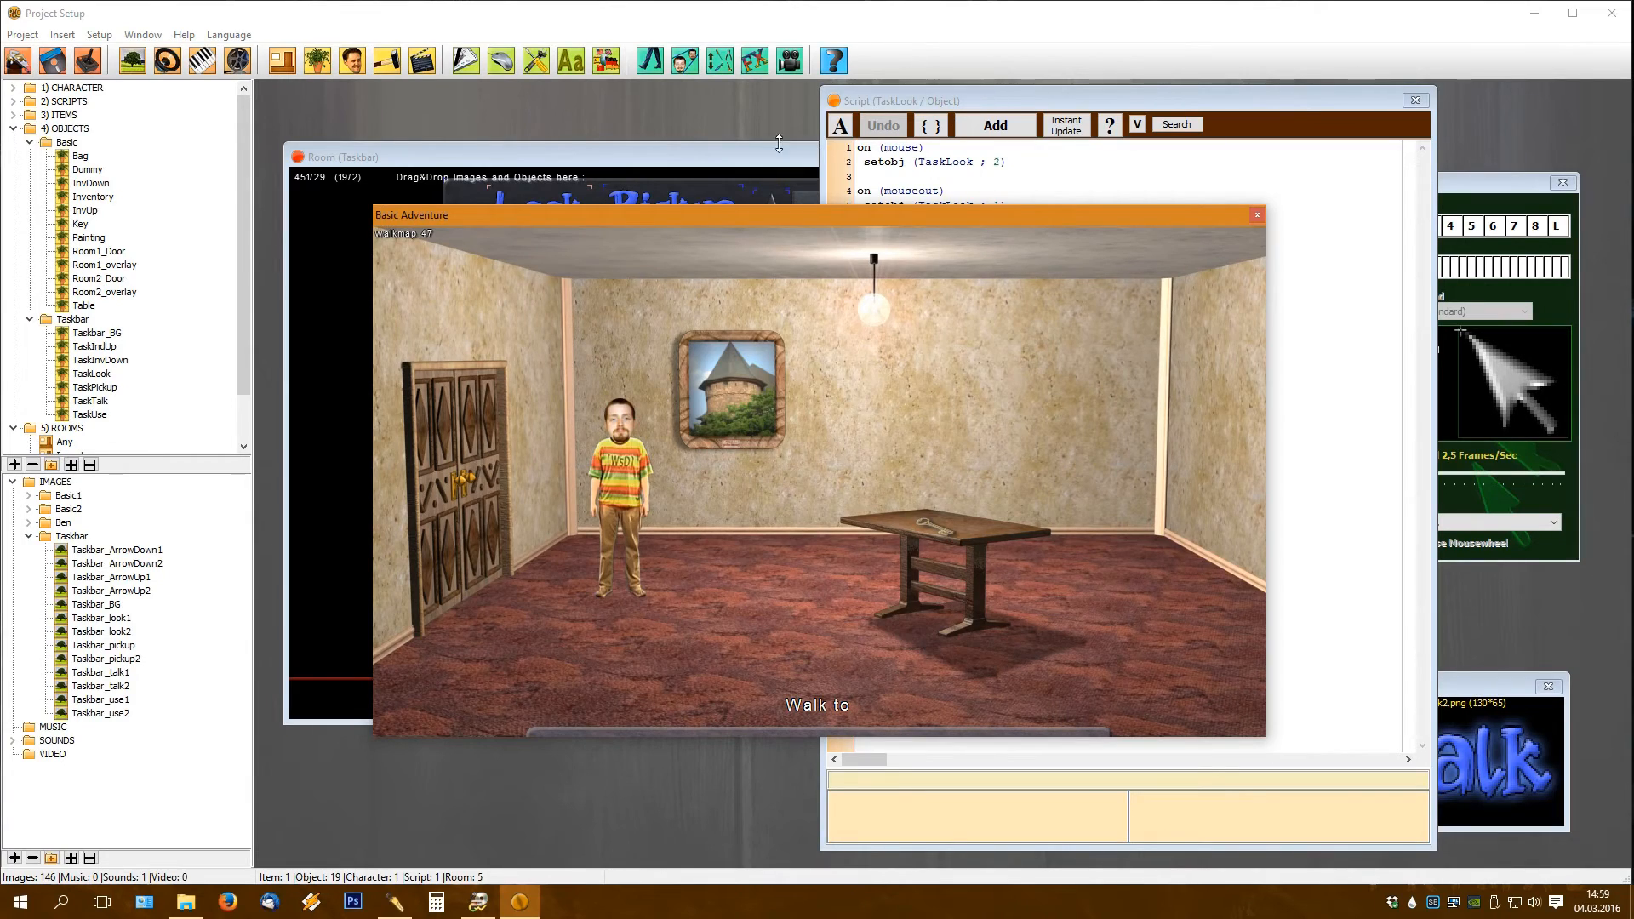
Step: In the up arrow's script, correct the object name to TaskIndUp in the mouse and mouseout setobj commands
{"action": "left_click", "coordinate": [750, 156]}
{"action": "left_click", "coordinate": [777, 228]}
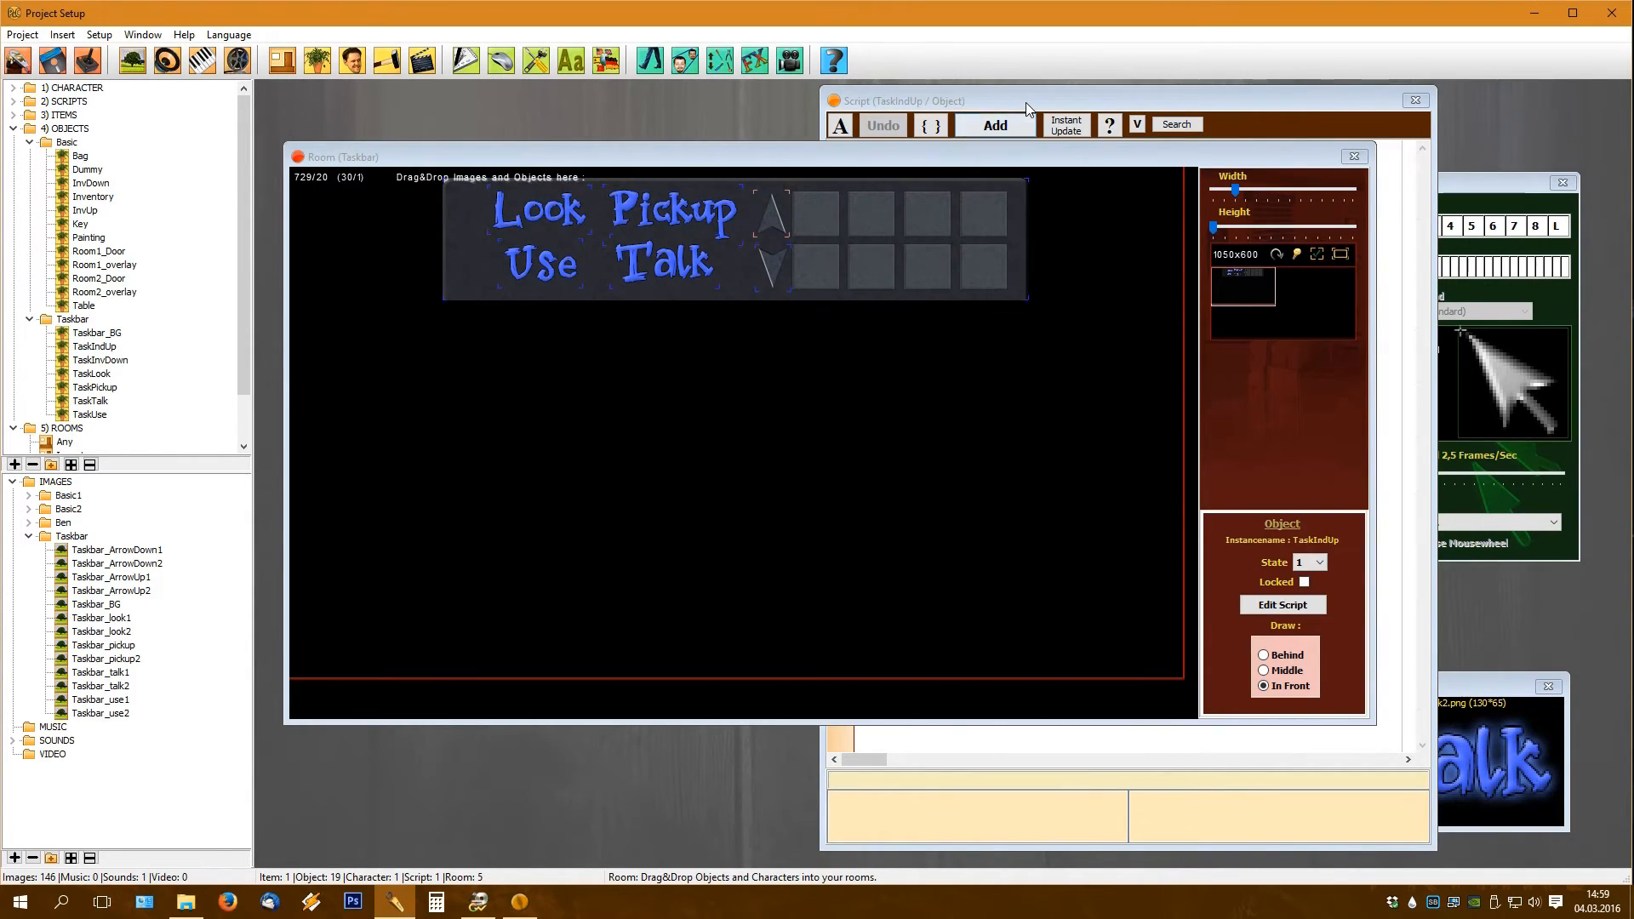
{"action": "left_click", "coordinate": [1027, 109]}
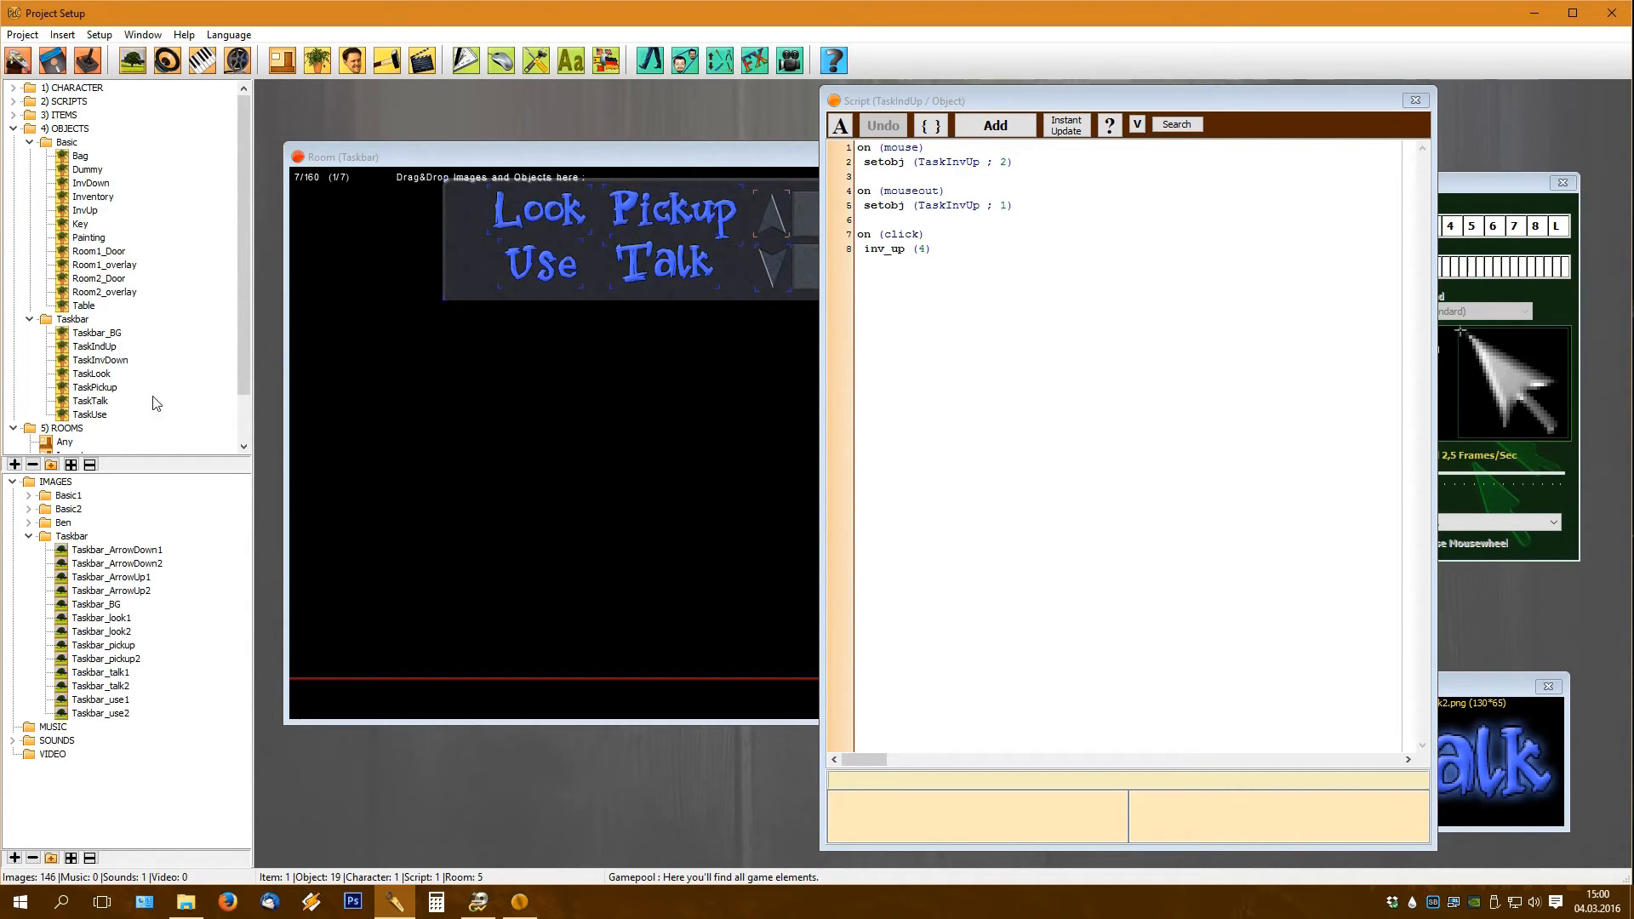
{"action": "double_click", "coordinate": [93, 346]}
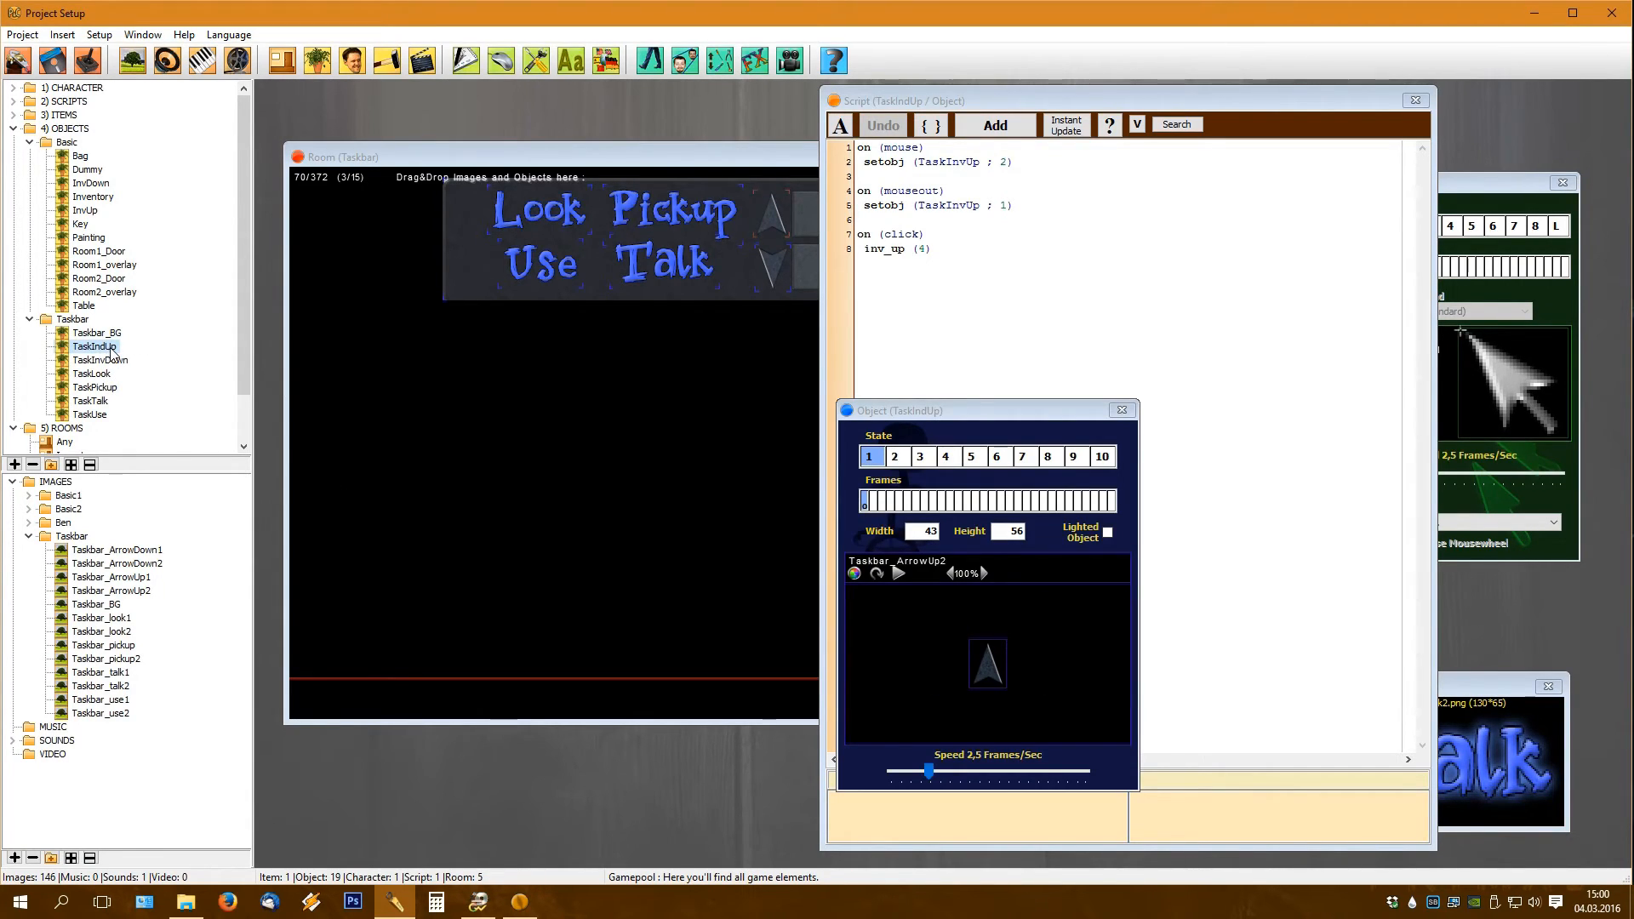
{"action": "left_click", "coordinate": [964, 161]}
{"action": "key", "text": "Down"}
{"action": "key", "text": "Down"}
{"action": "key", "text": "Down"}
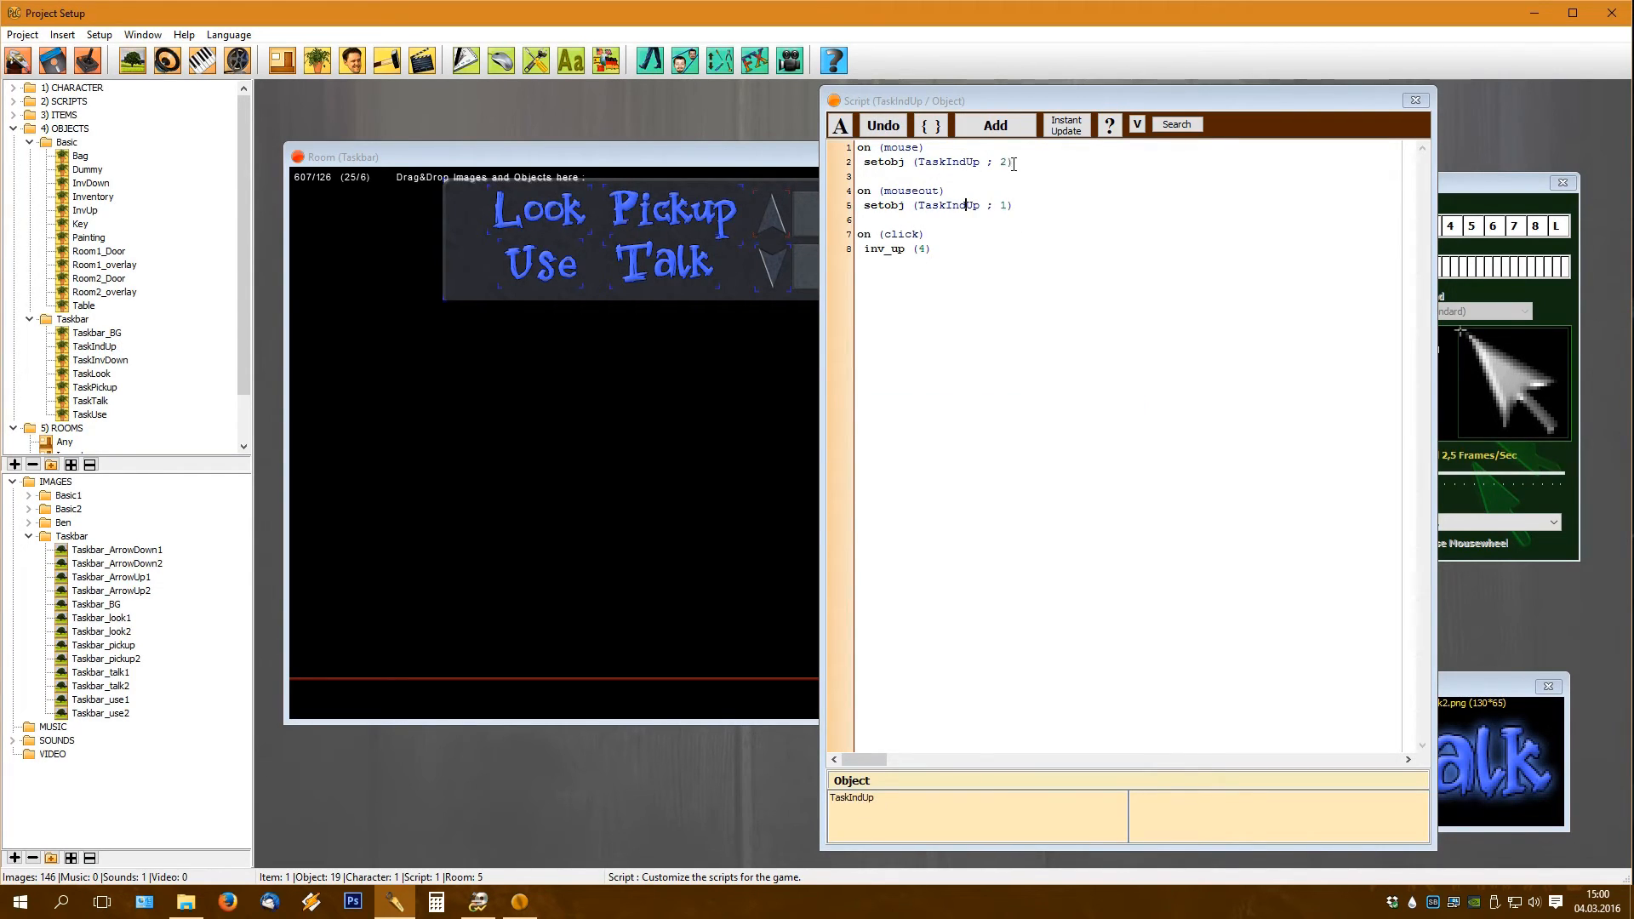
Step: Apply the script change to the running game with Instant Update and test the popup taskbar's commands
{"action": "left_click", "coordinate": [1066, 128]}
{"action": "left_click", "coordinate": [526, 901]}
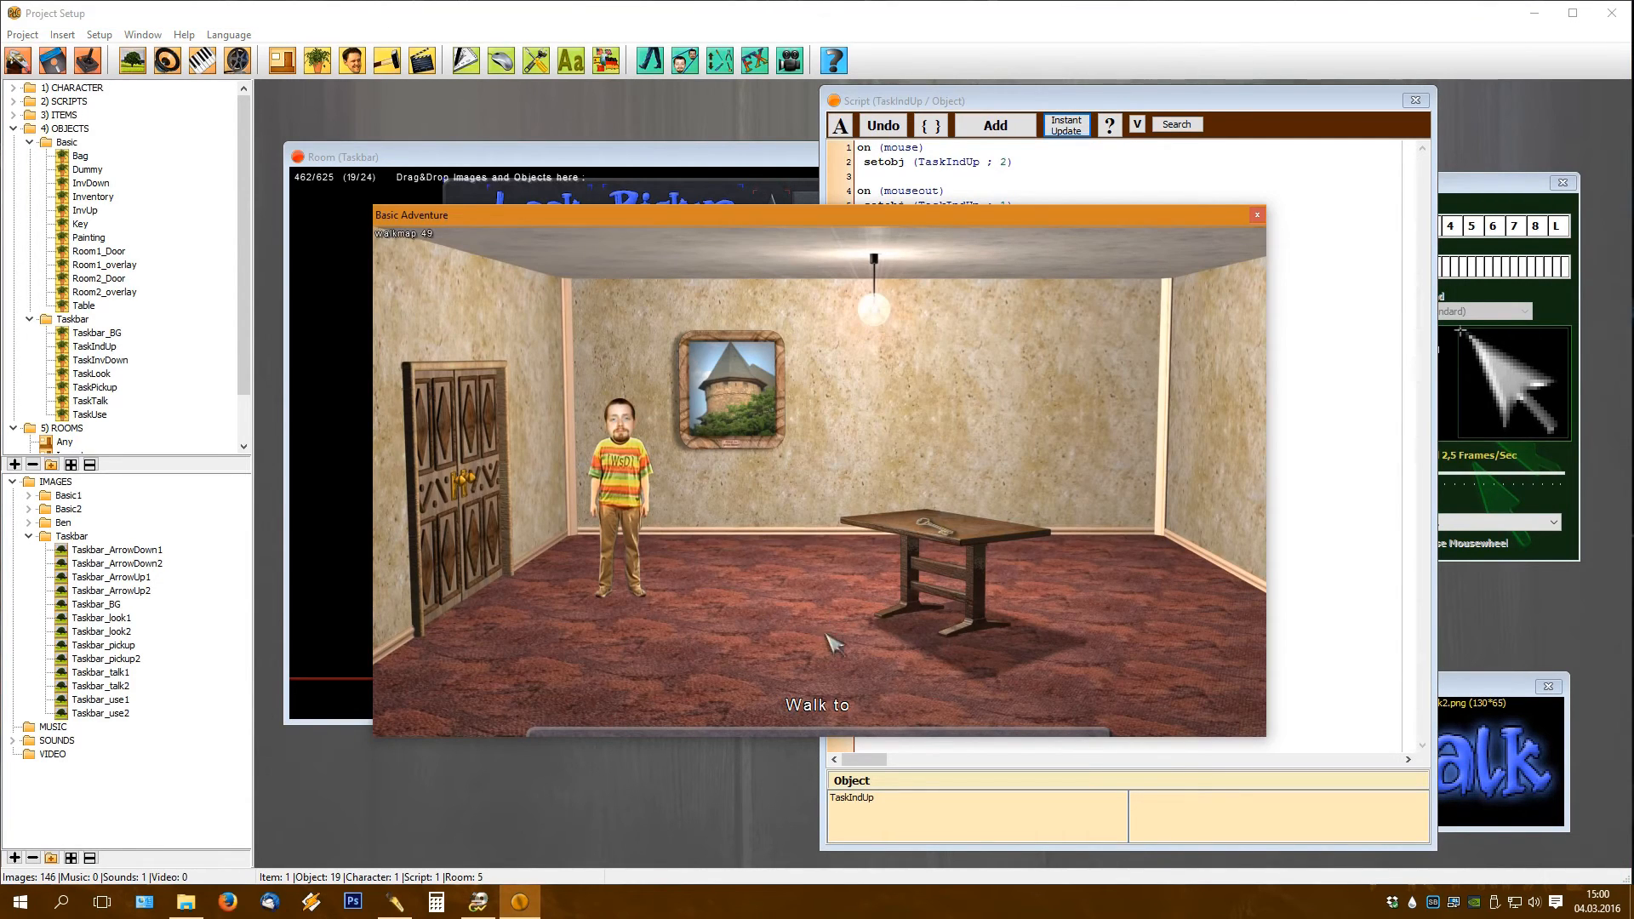
{"action": "mouse_move", "coordinate": [855, 723]}
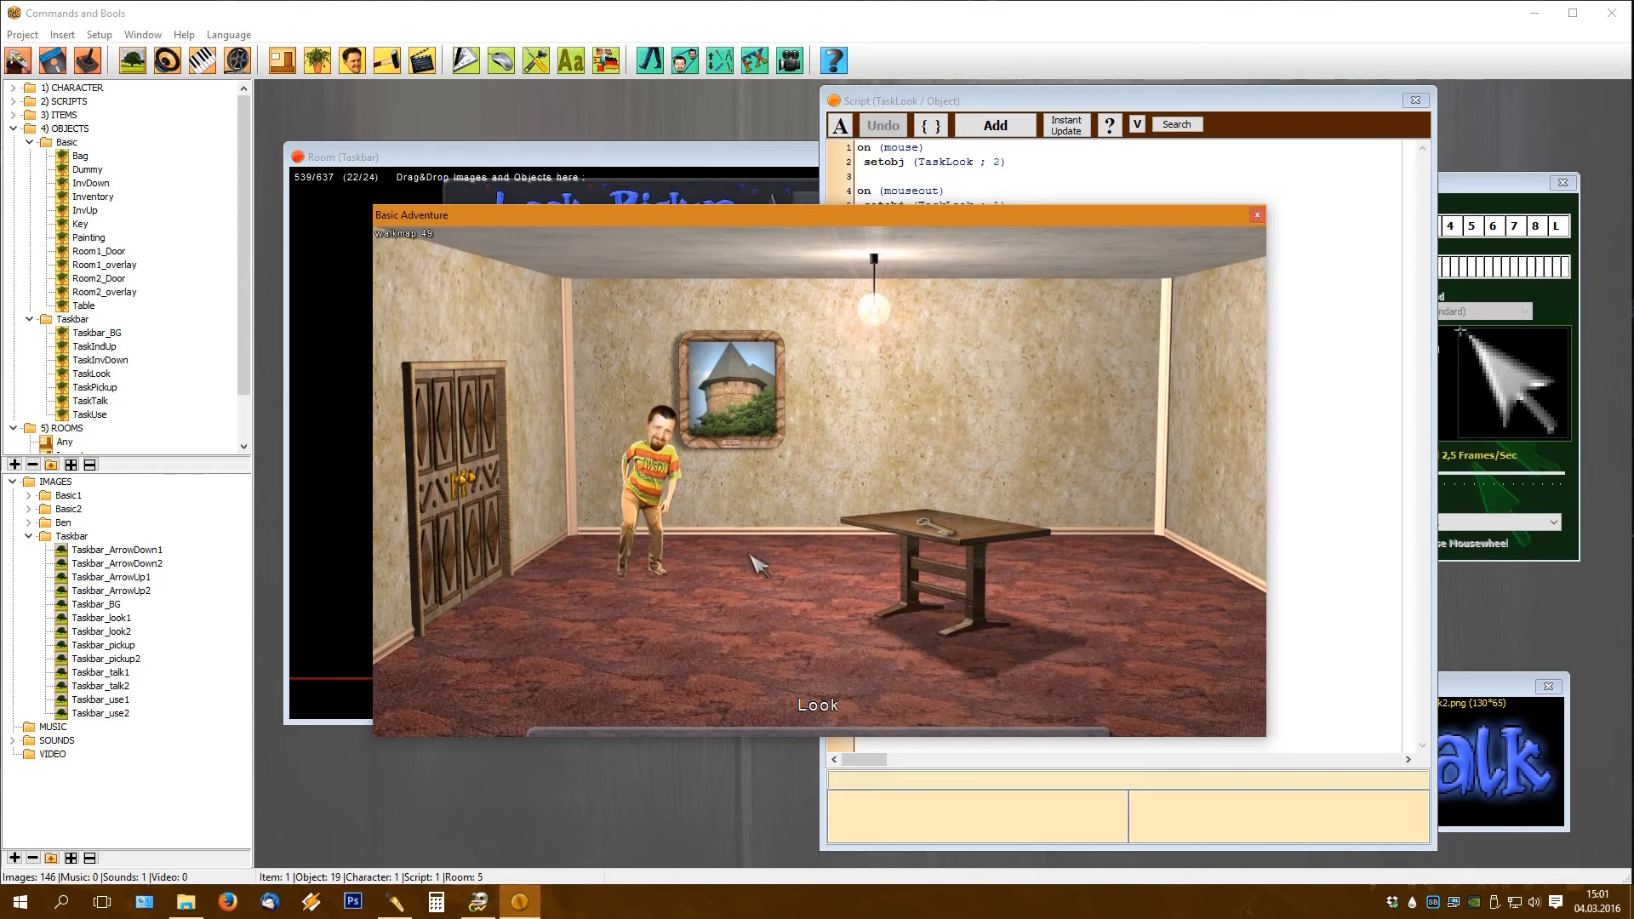
{"action": "mouse_move", "coordinate": [738, 735]}
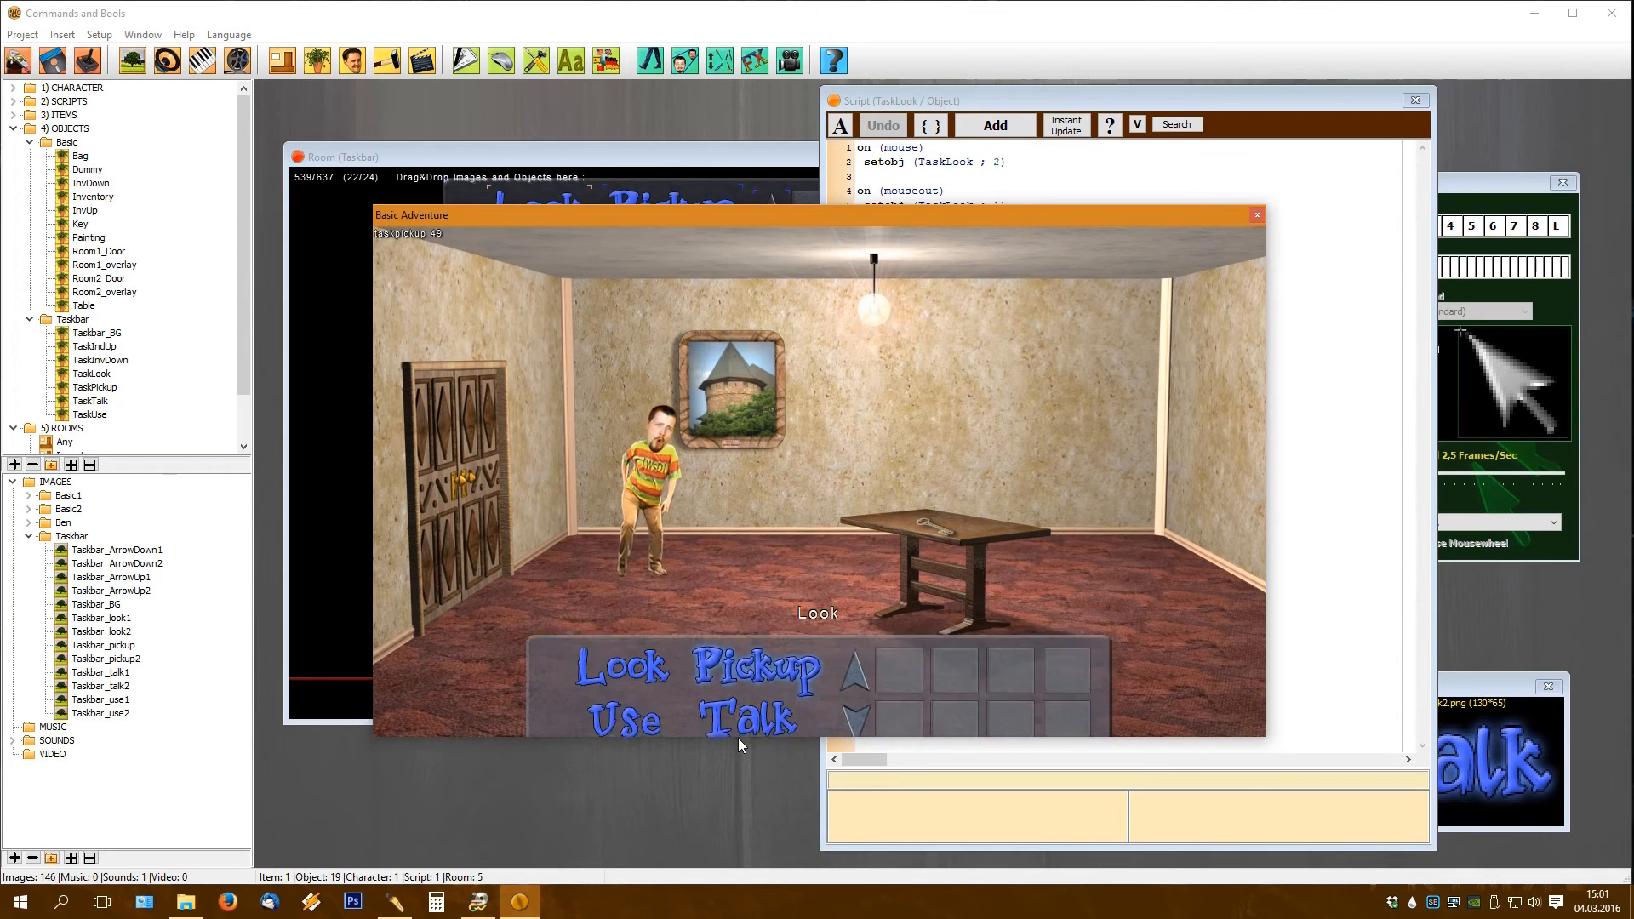
Step: Test the taskbar's Look command in the running game on the painting and the table
{"action": "left_click", "coordinate": [636, 651]}
{"action": "left_click", "coordinate": [730, 387]}
{"action": "left_click", "coordinate": [624, 685]}
{"action": "left_click", "coordinate": [947, 532]}
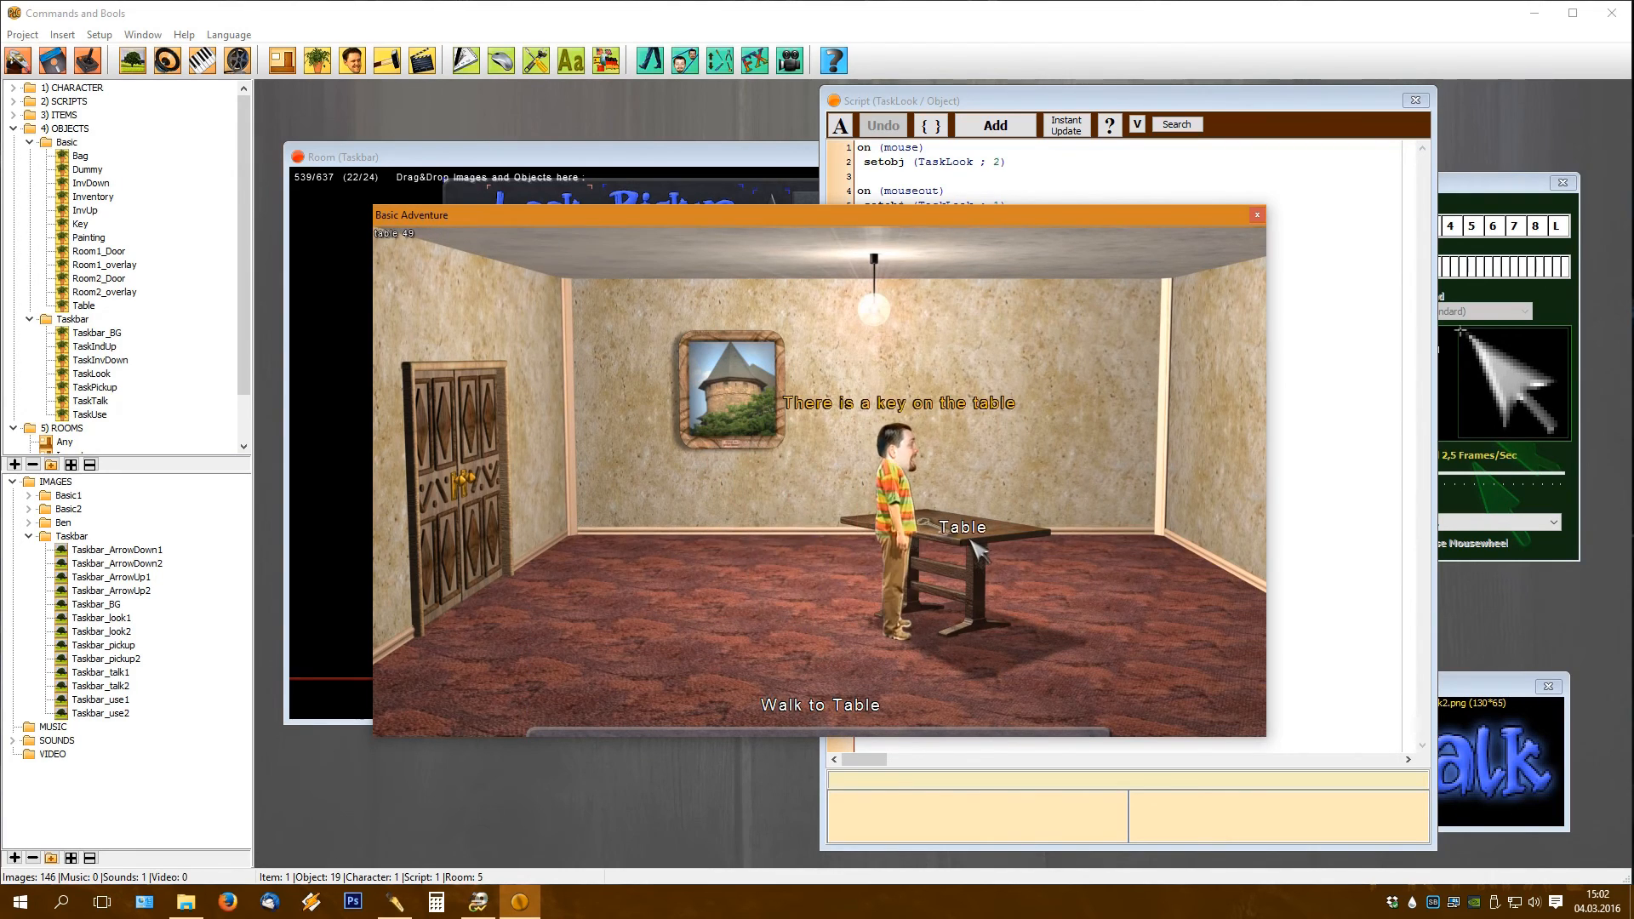
Step: Test Pickup on the table to collect the key, and use the key from the inventory on the door
{"action": "mouse_move", "coordinate": [770, 706]}
{"action": "left_click", "coordinate": [757, 657]}
{"action": "left_click", "coordinate": [944, 530]}
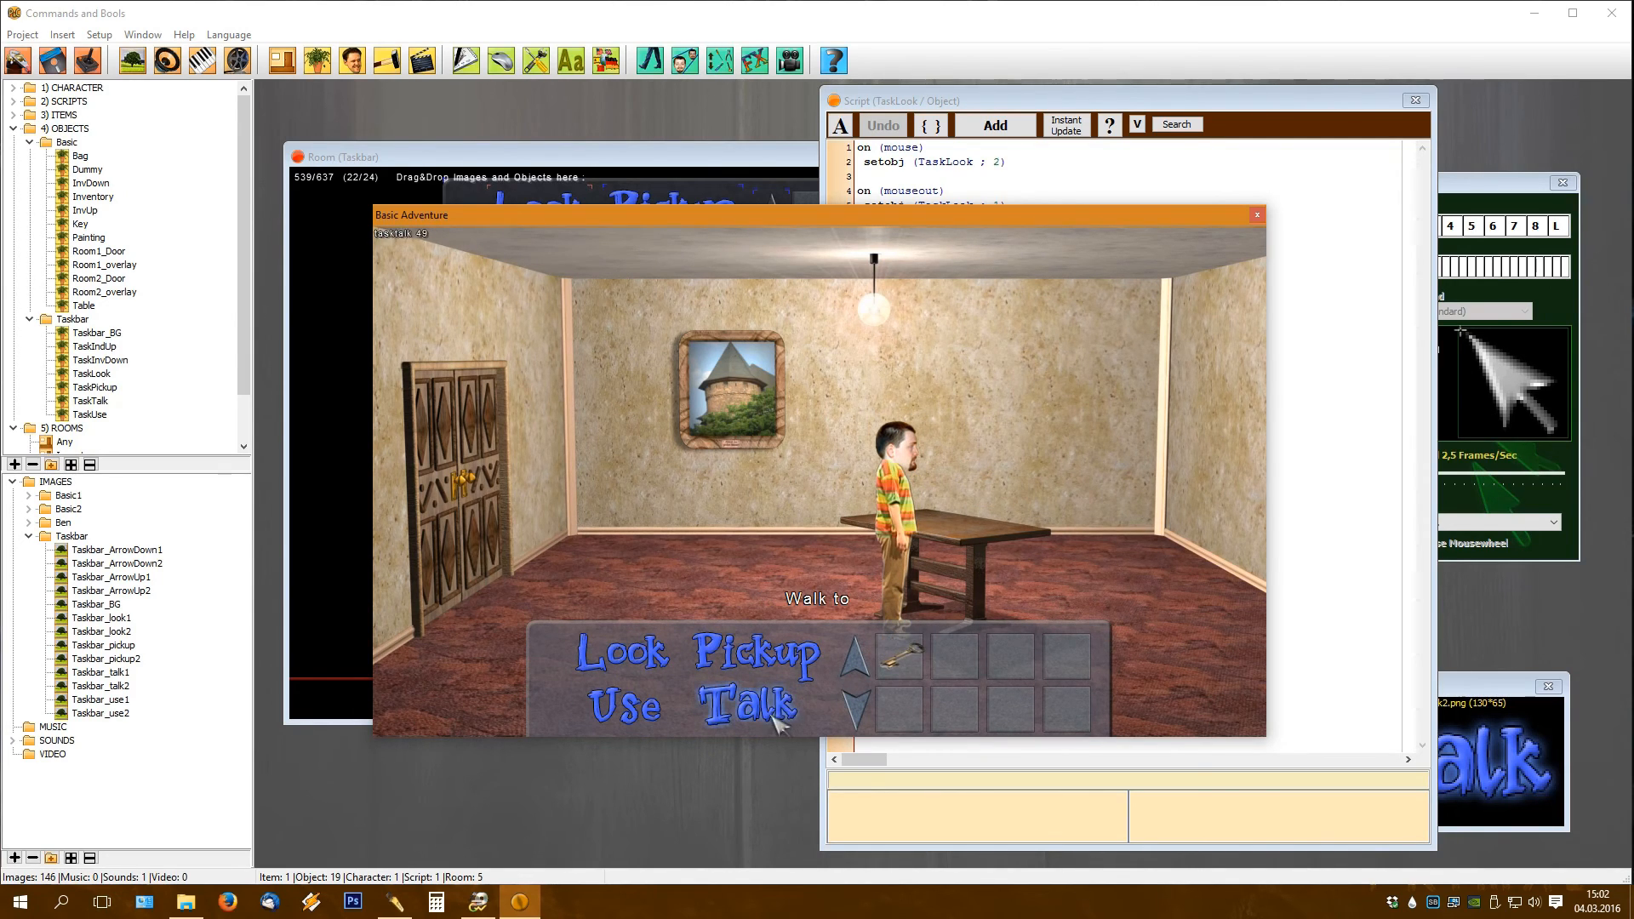
{"action": "left_click", "coordinate": [914, 655]}
{"action": "left_click", "coordinate": [593, 475]}
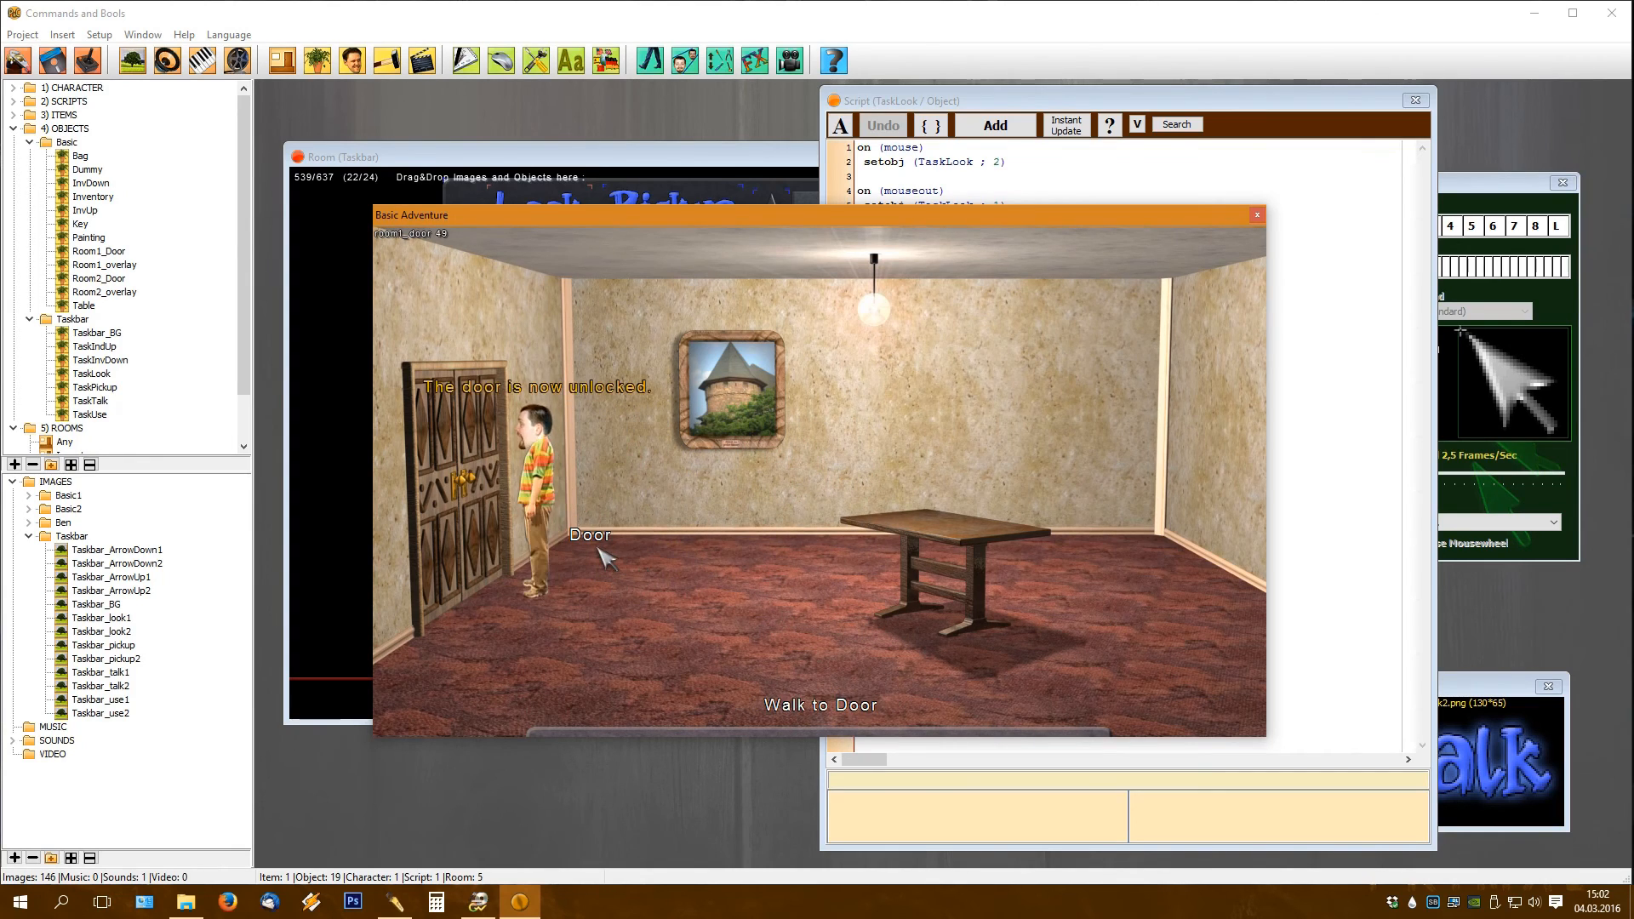
Step: Pop up the taskbar in the second room and test the Use and Talk commands on its door
{"action": "mouse_move", "coordinate": [681, 723]}
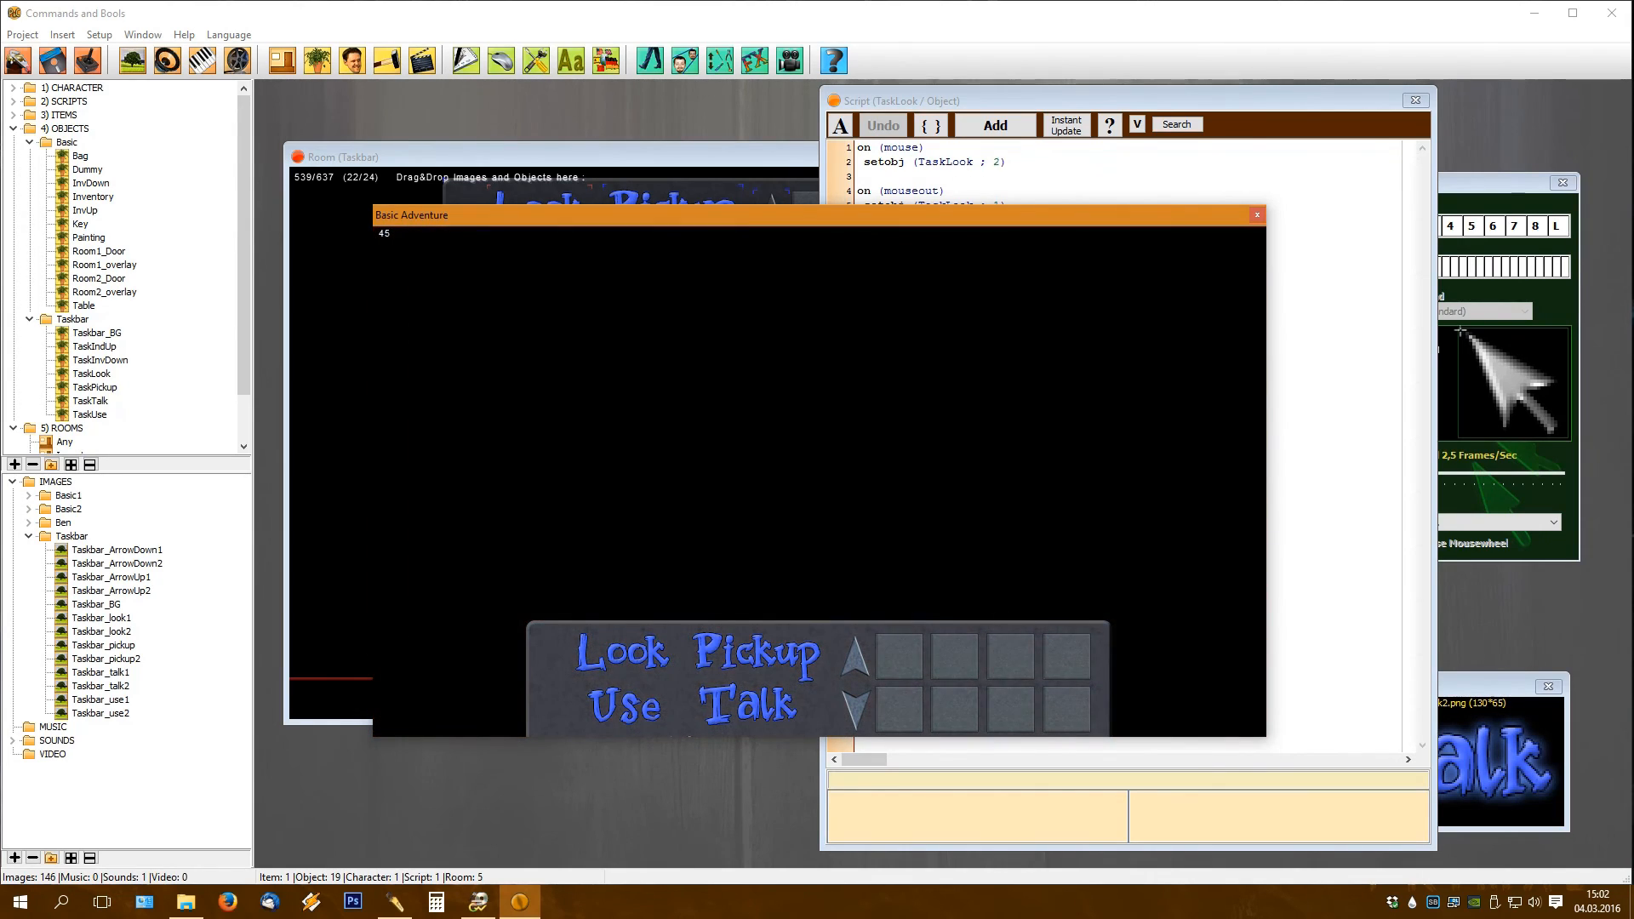
{"action": "mouse_move", "coordinate": [836, 697]}
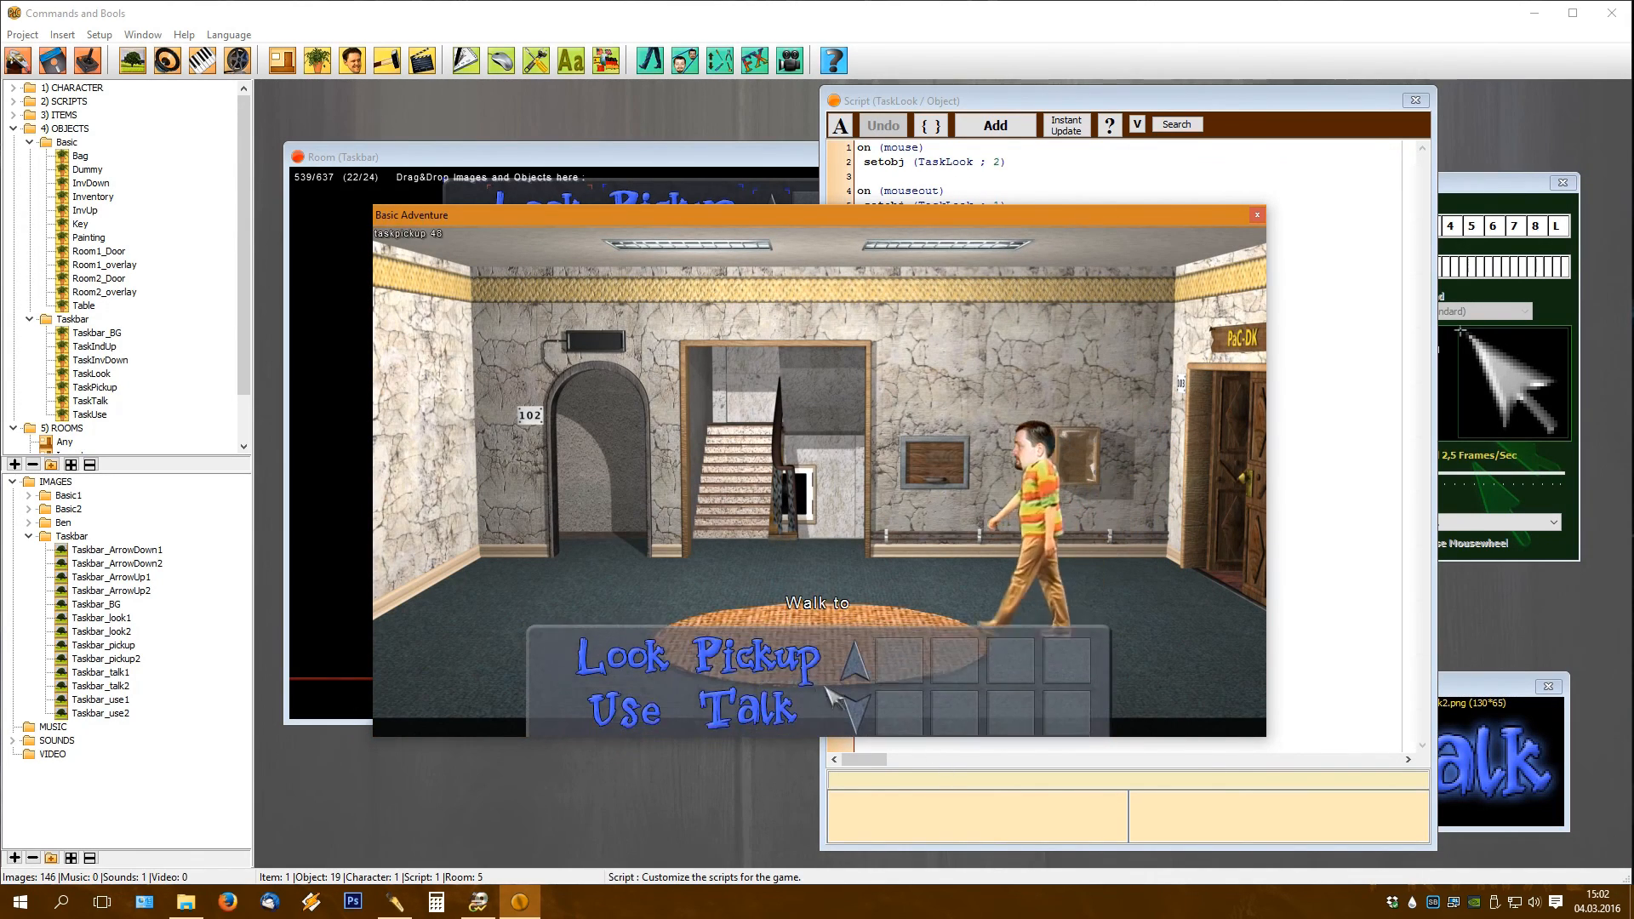
{"action": "left_click", "coordinate": [648, 705]}
{"action": "left_click", "coordinate": [1211, 487]}
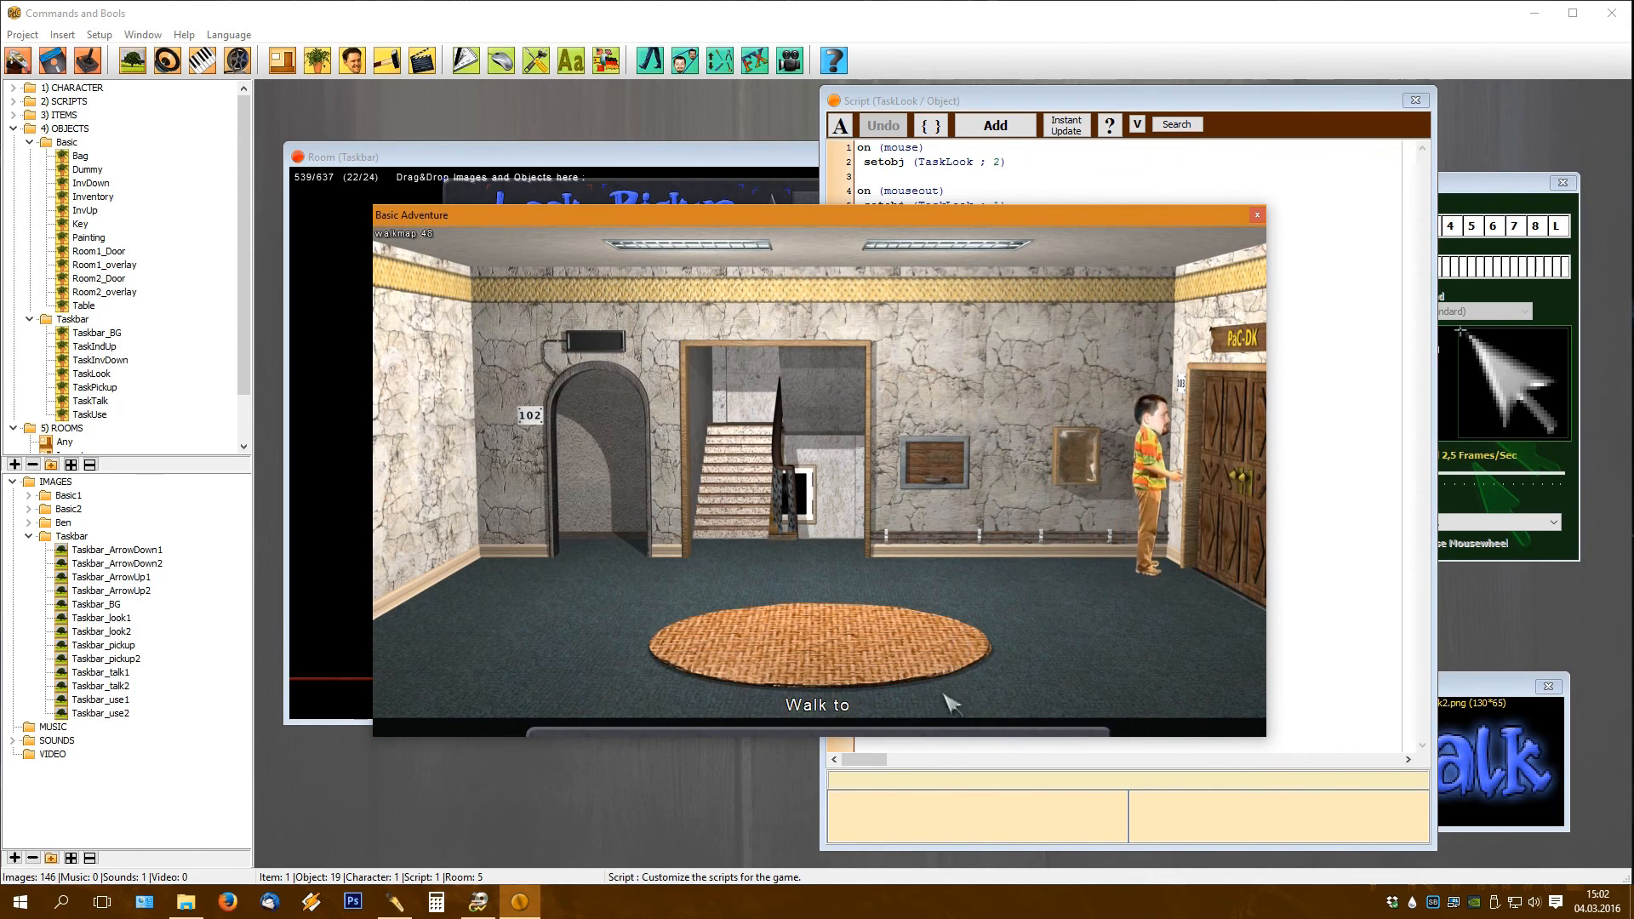
{"action": "left_click", "coordinate": [749, 706]}
{"action": "left_click", "coordinate": [1244, 455]}
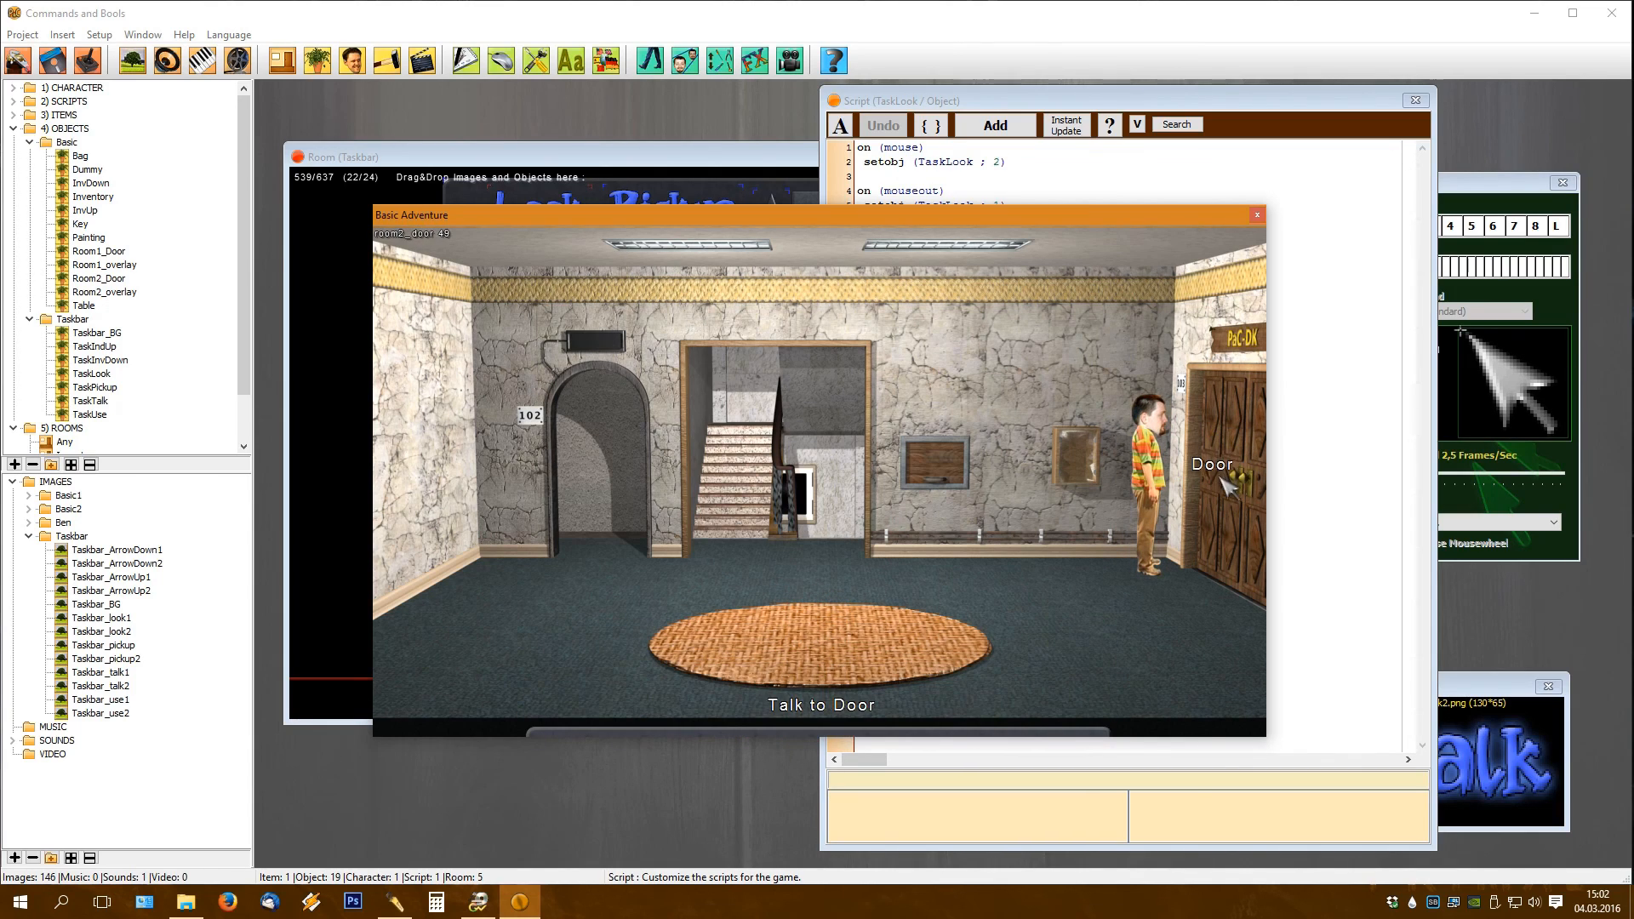